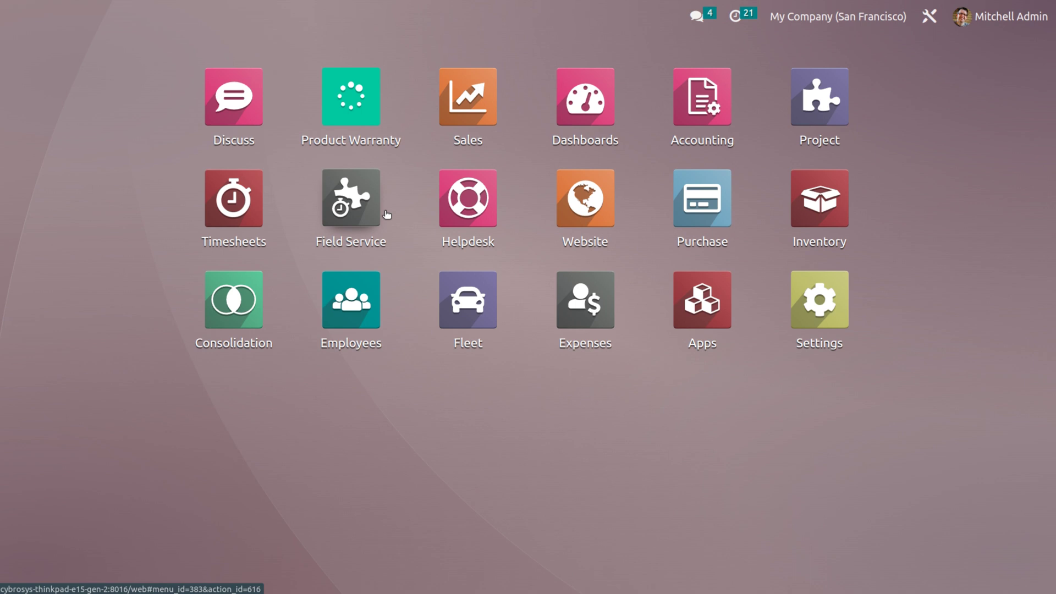
Enable Analytic Accounting in the Accounting app's configuration settings and save the change
type("acc")
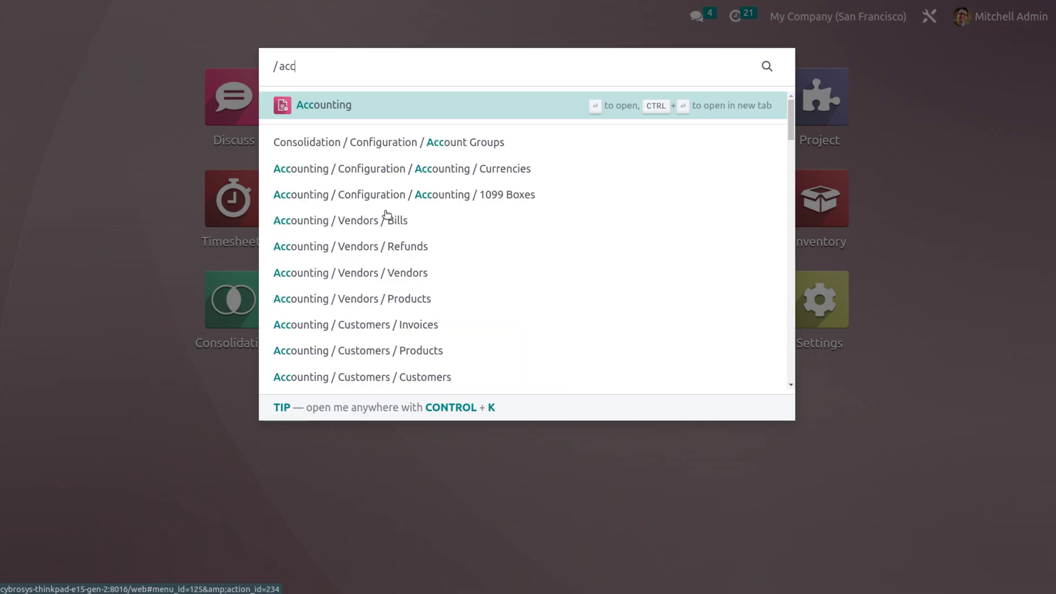
key("Return")
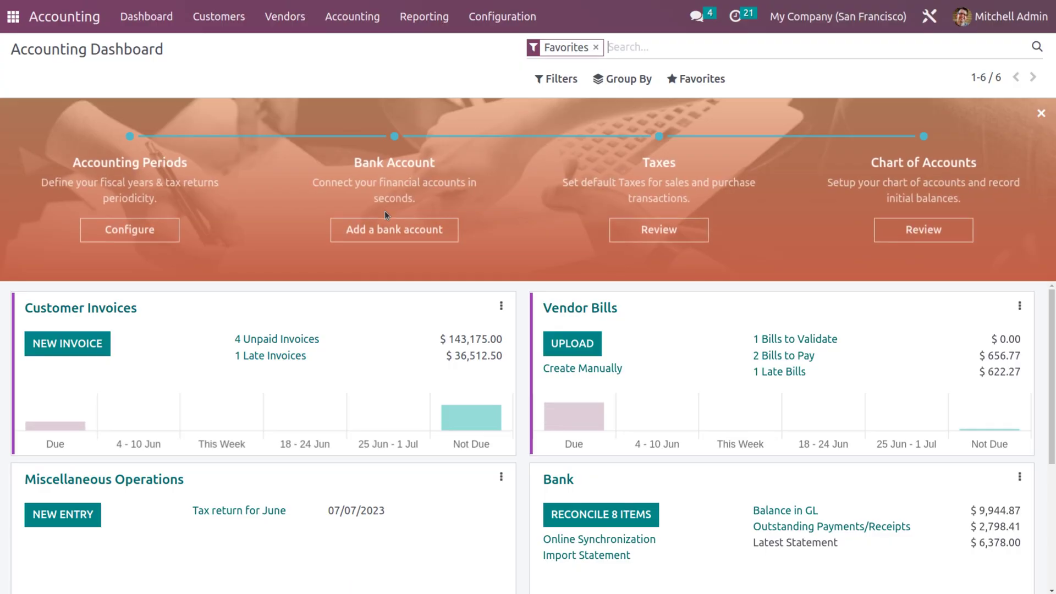
left_click(520, 23)
left_click(505, 46)
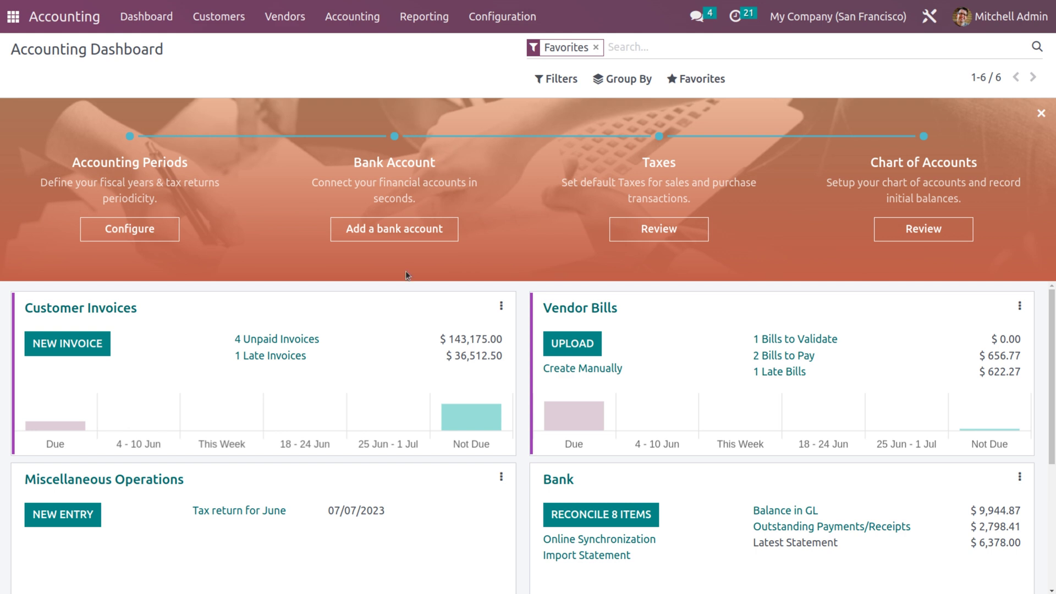
scroll(400, 304, "down", 12)
scroll(400, 303, "down", 10)
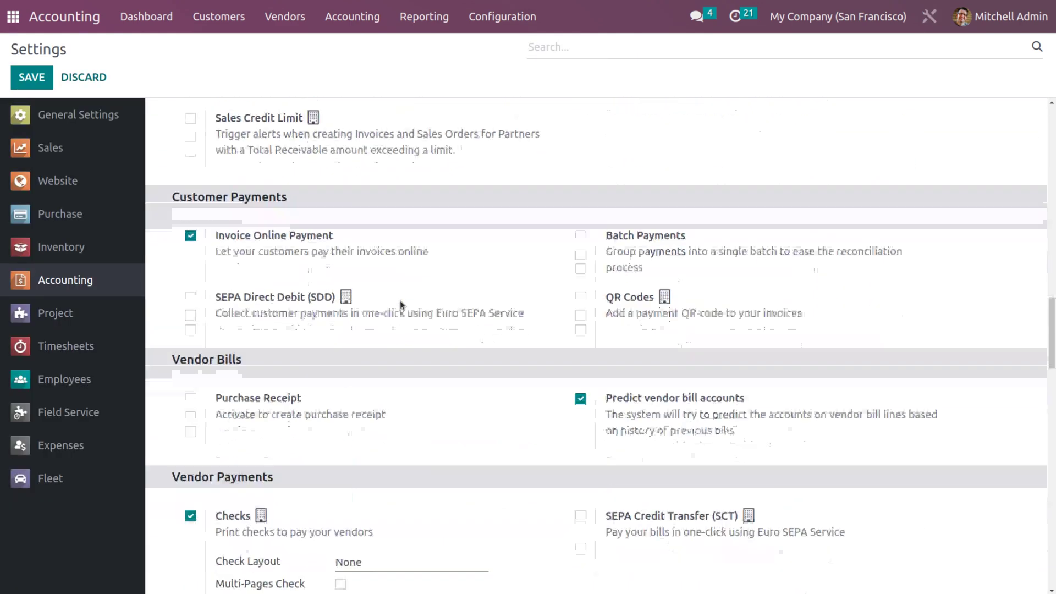
scroll(400, 303, "down", 10)
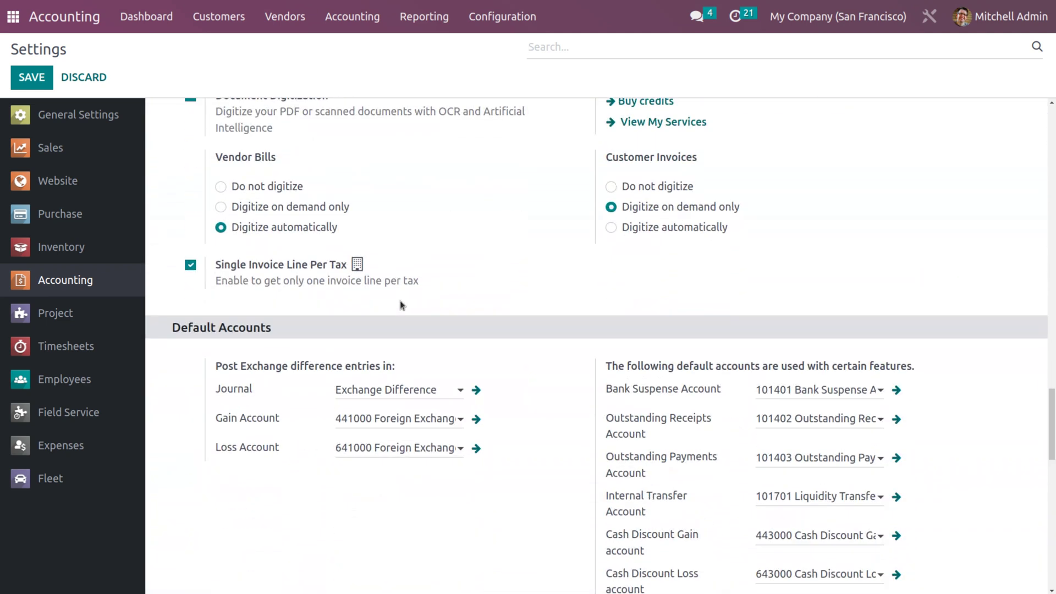
scroll(400, 305, "down", 11)
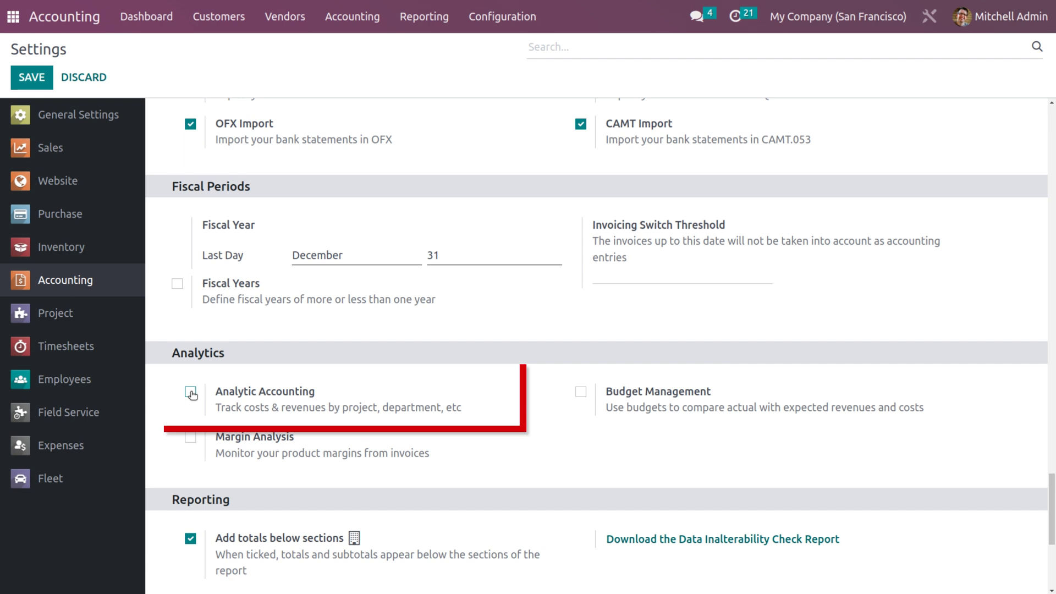
left_click(190, 392)
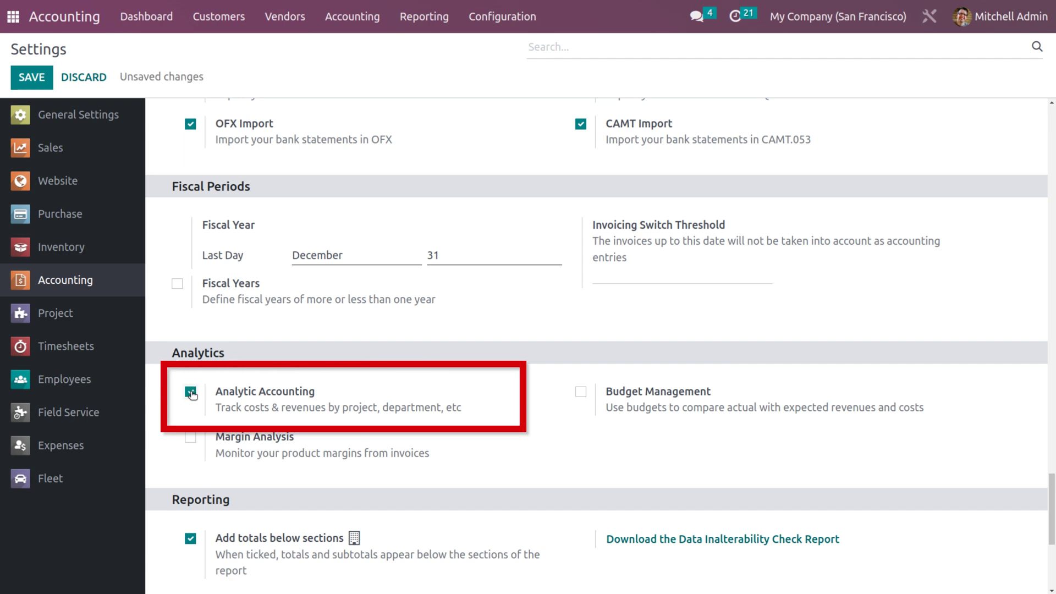
left_click(32, 77)
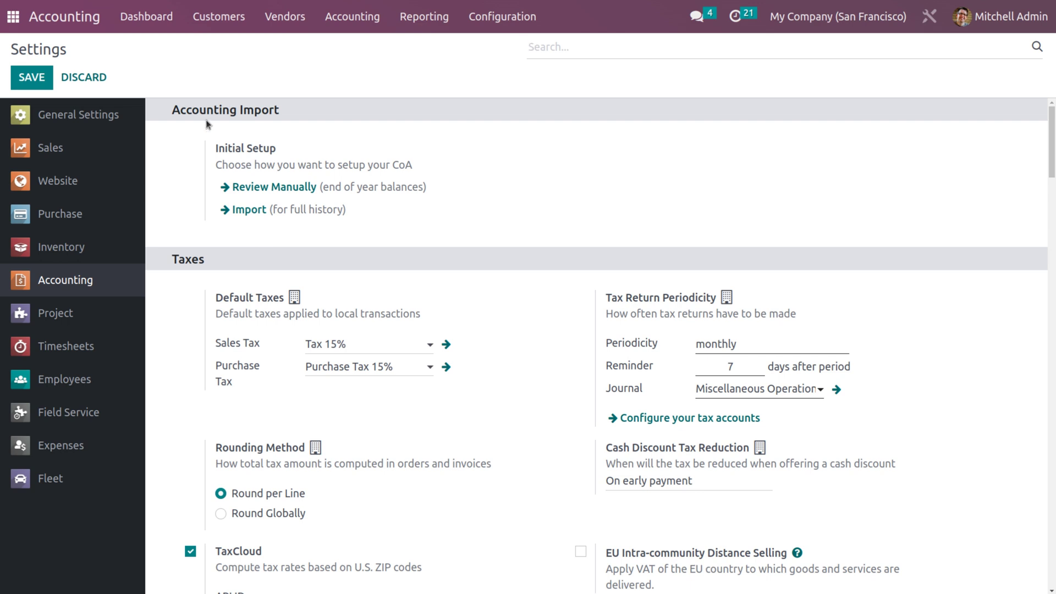
Start a new product record from the product list of the Sales app
left_click(4, 27)
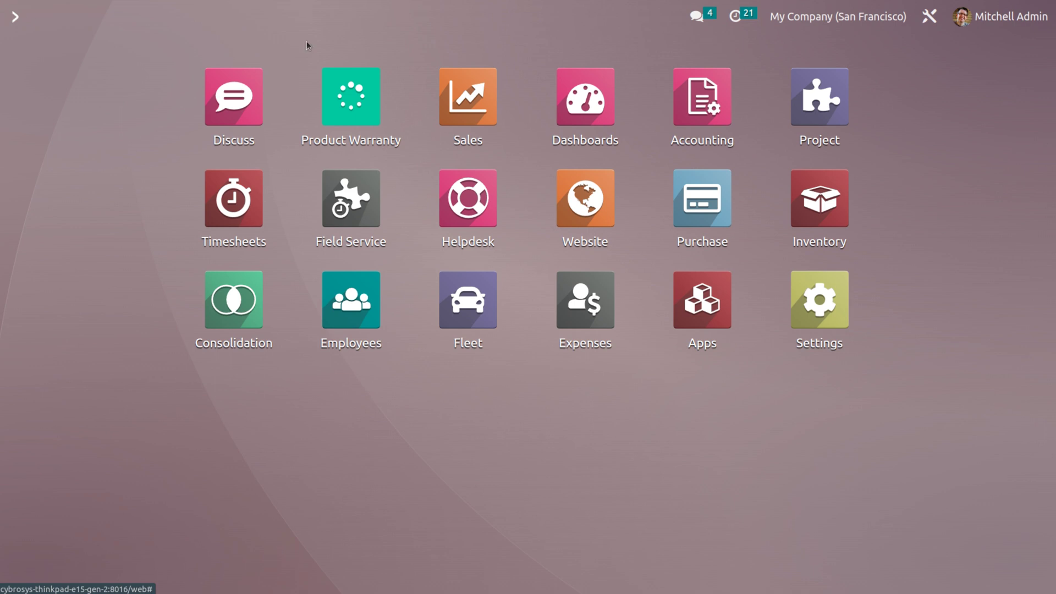
left_click(468, 114)
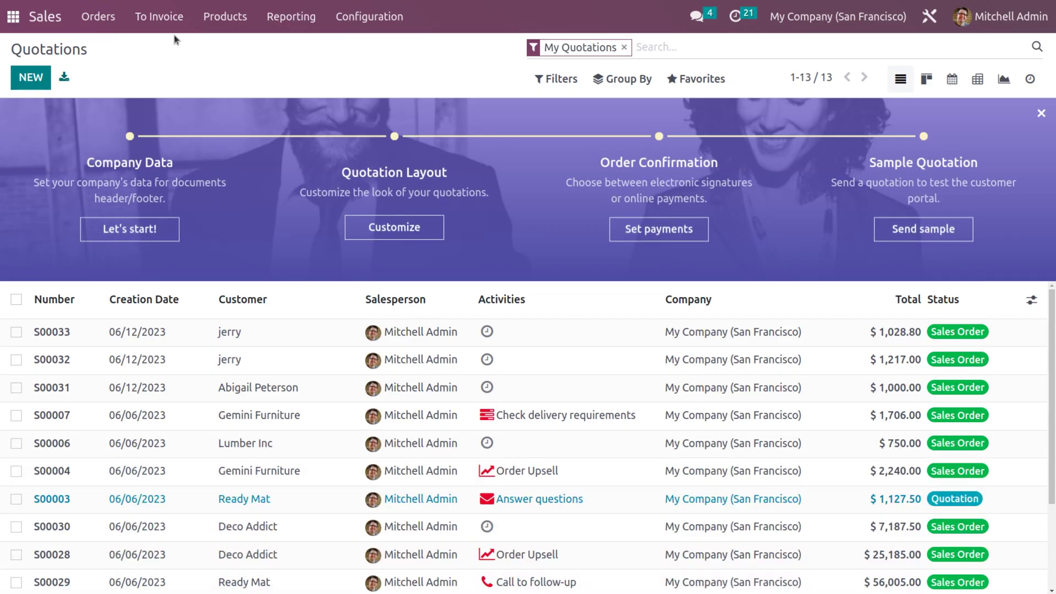
left_click(223, 12)
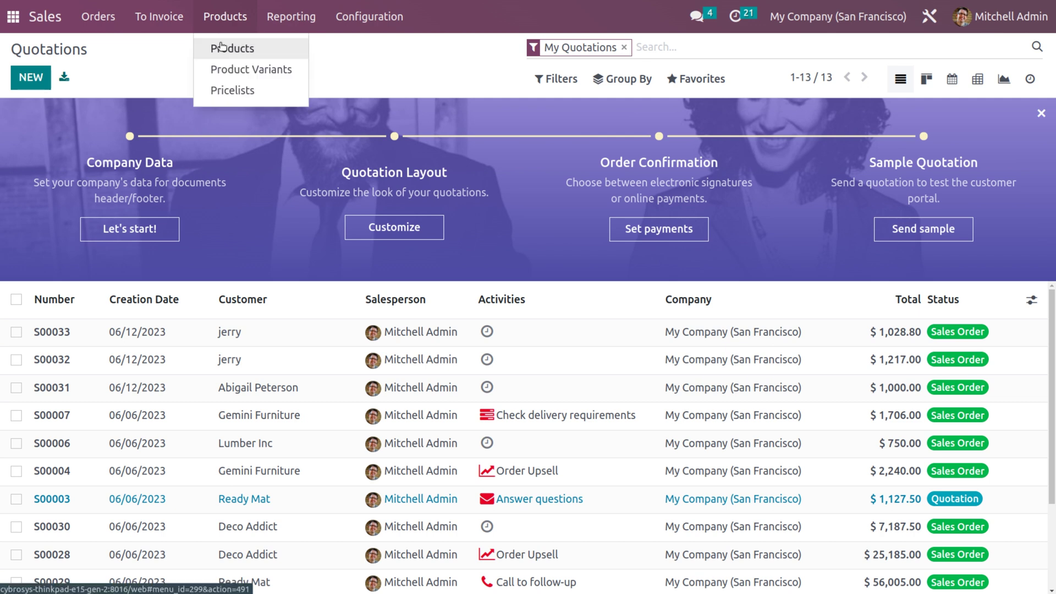
left_click(223, 49)
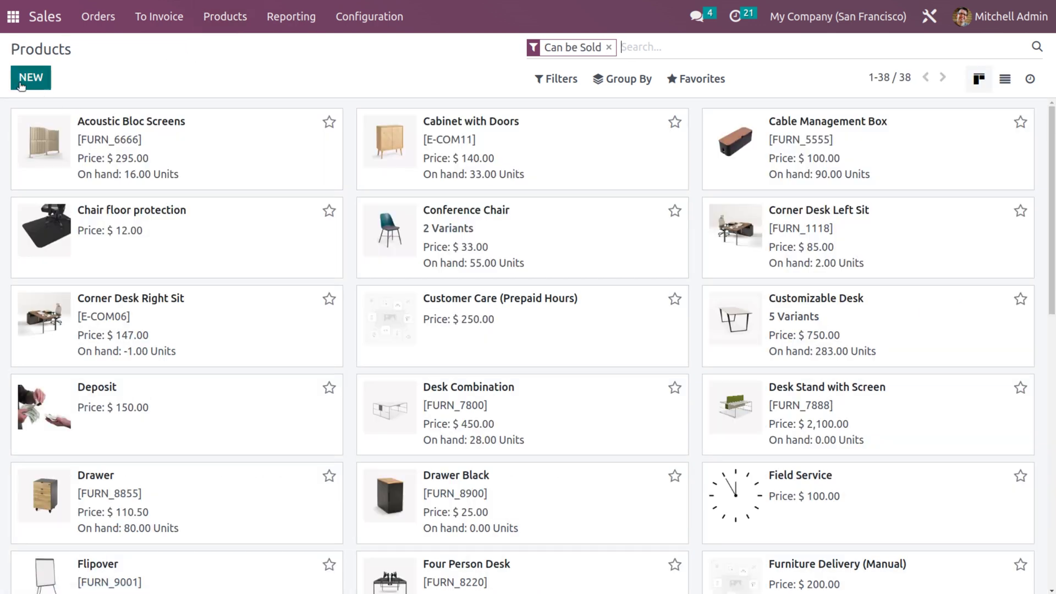
left_click(20, 83)
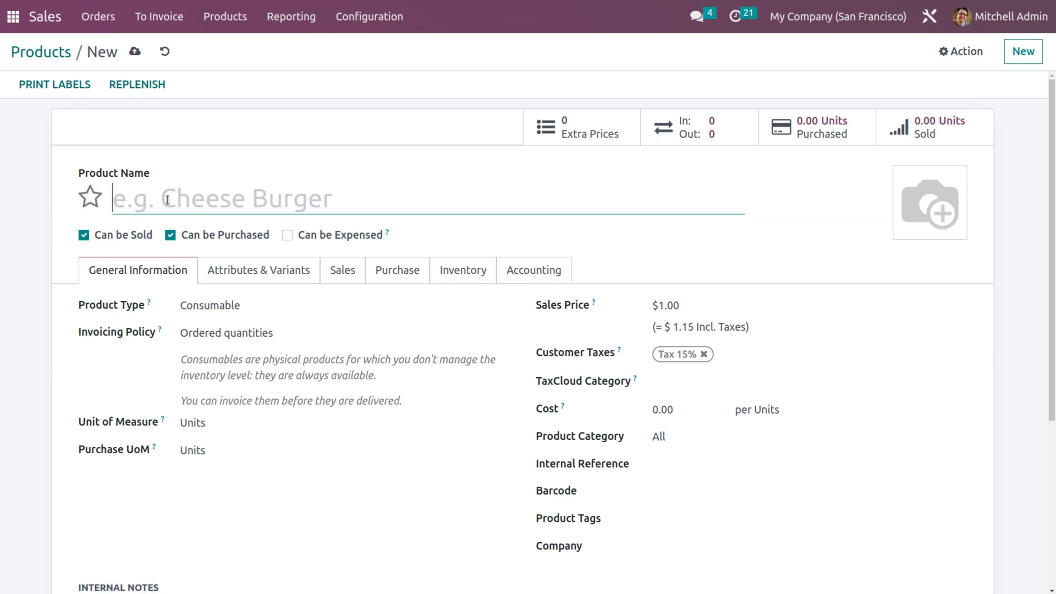
Name the product "accomadation", mark it as a favorite and allow it to be expensed
type("accom")
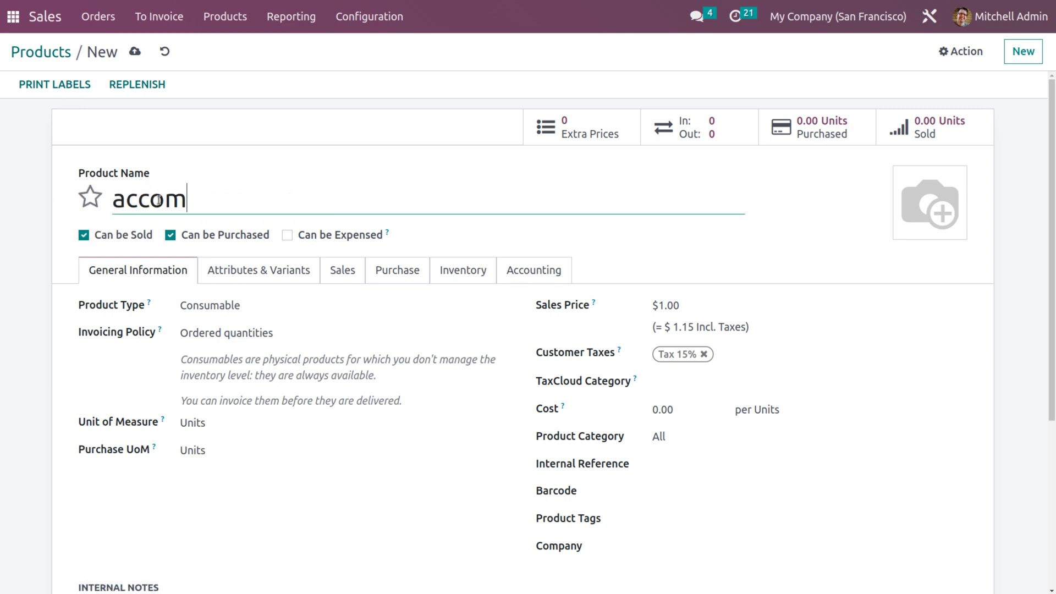
type("adation")
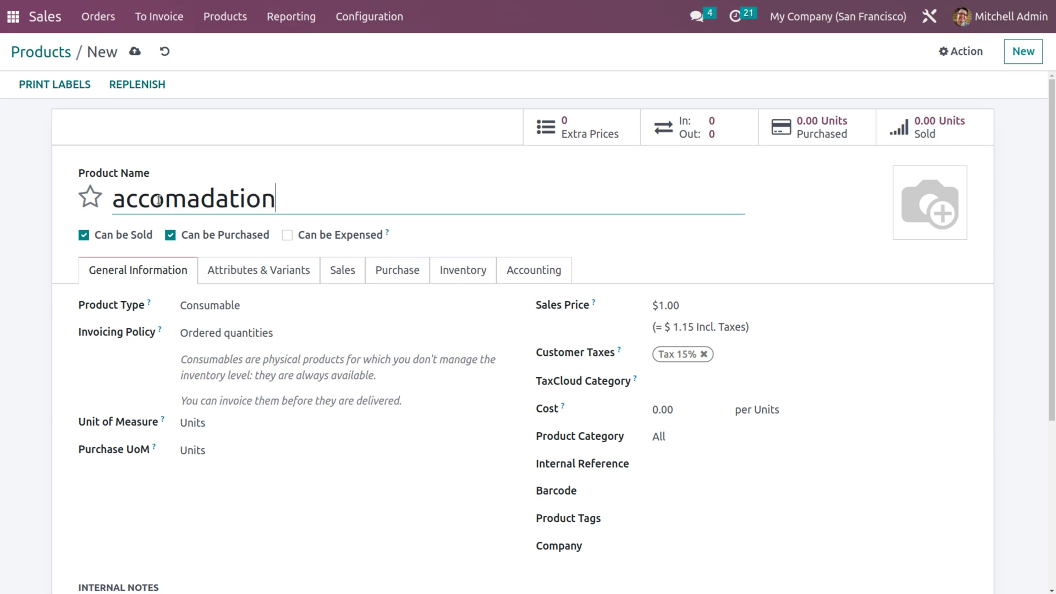
left_click(90, 196)
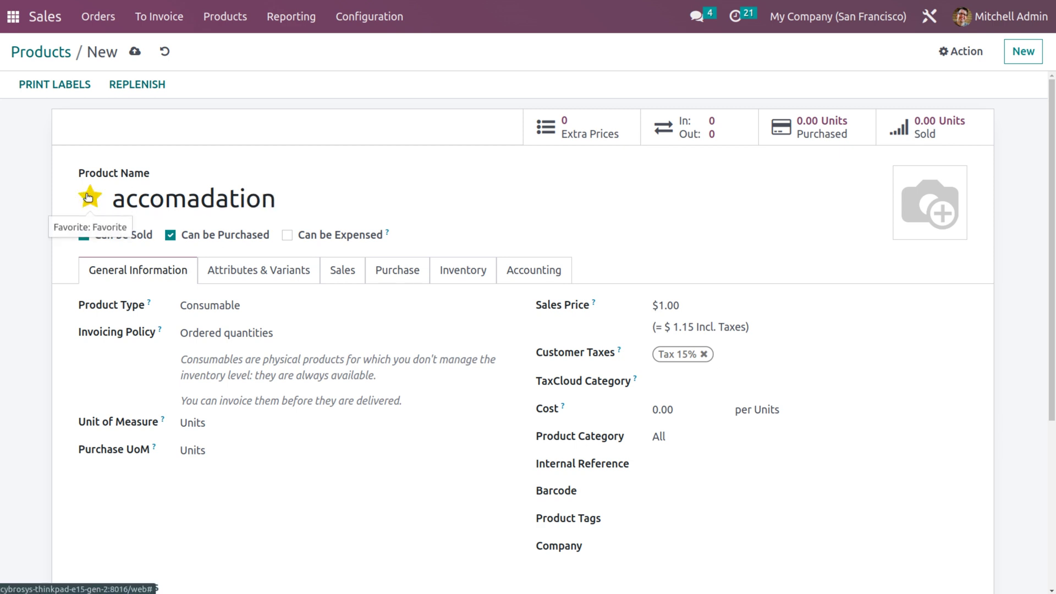
left_click(287, 236)
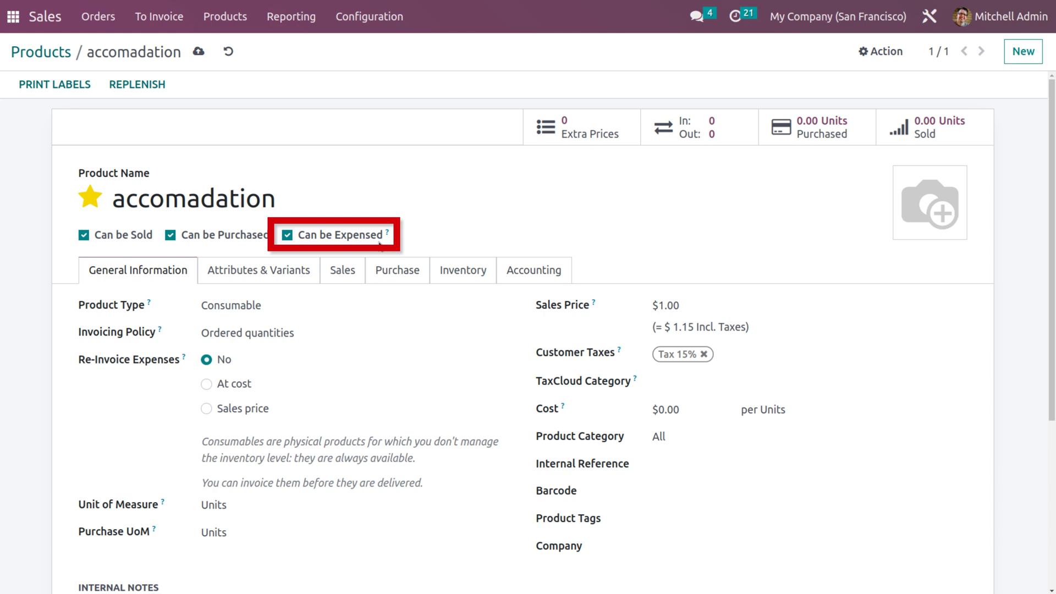
Configure the product as a Service invoiced Based on Delivered Quantity (Manual), with expenses re-invoiced At cost
left_click(321, 312)
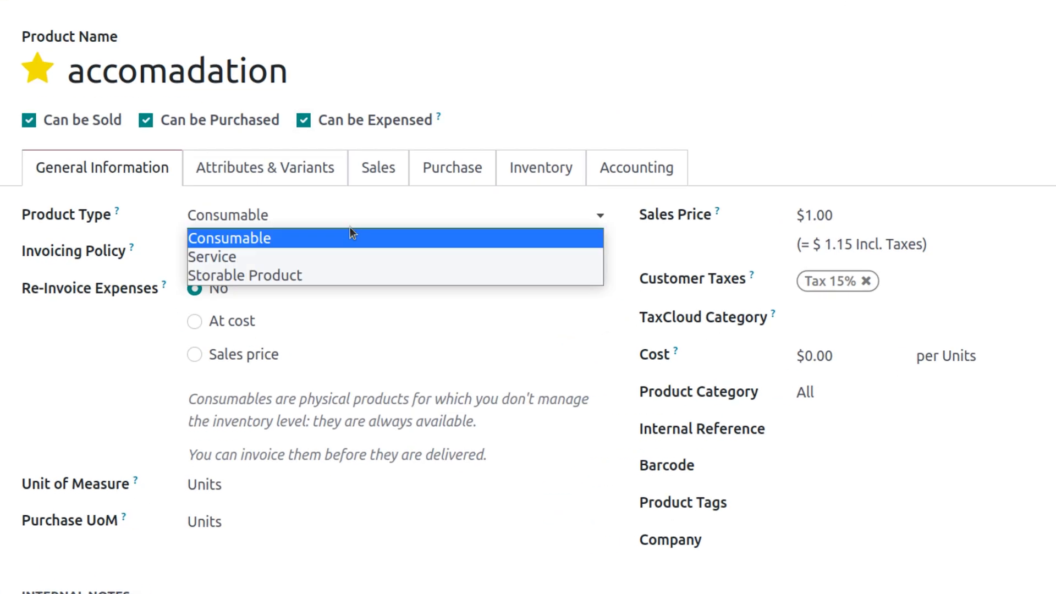
left_click(325, 256)
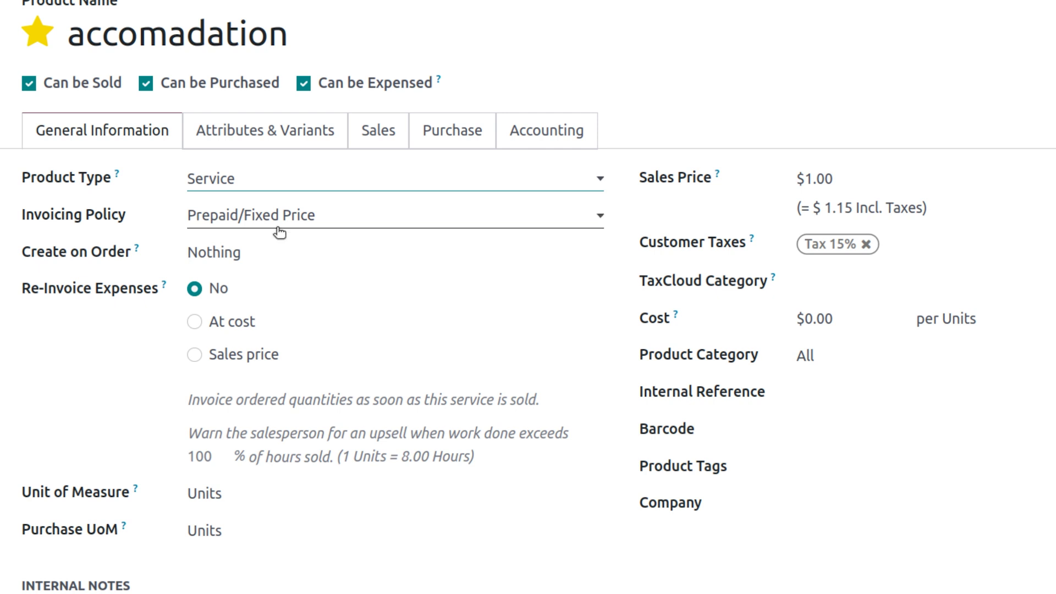
left_click(277, 229)
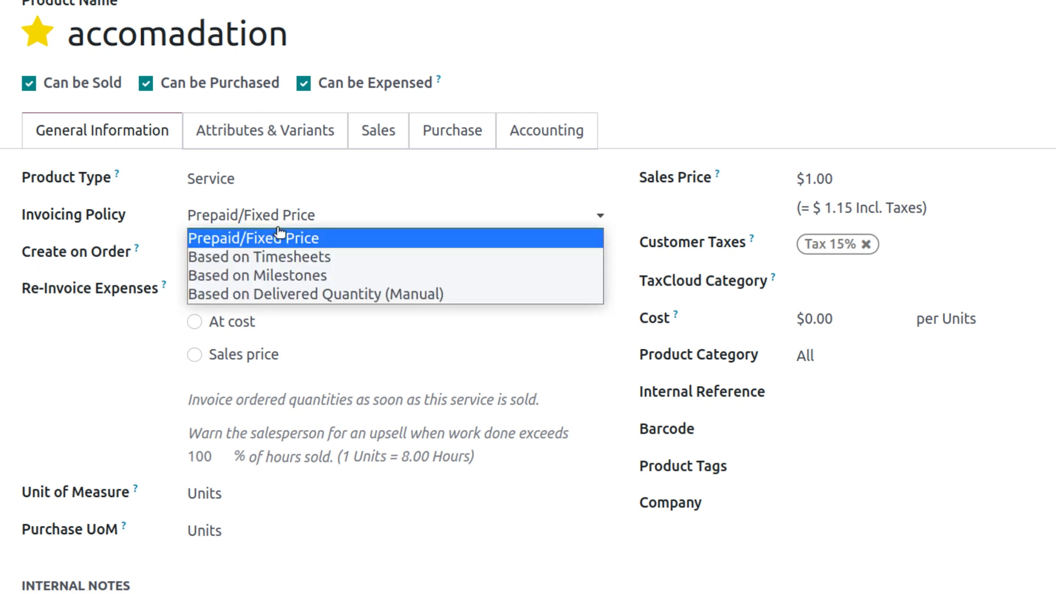
left_click(286, 293)
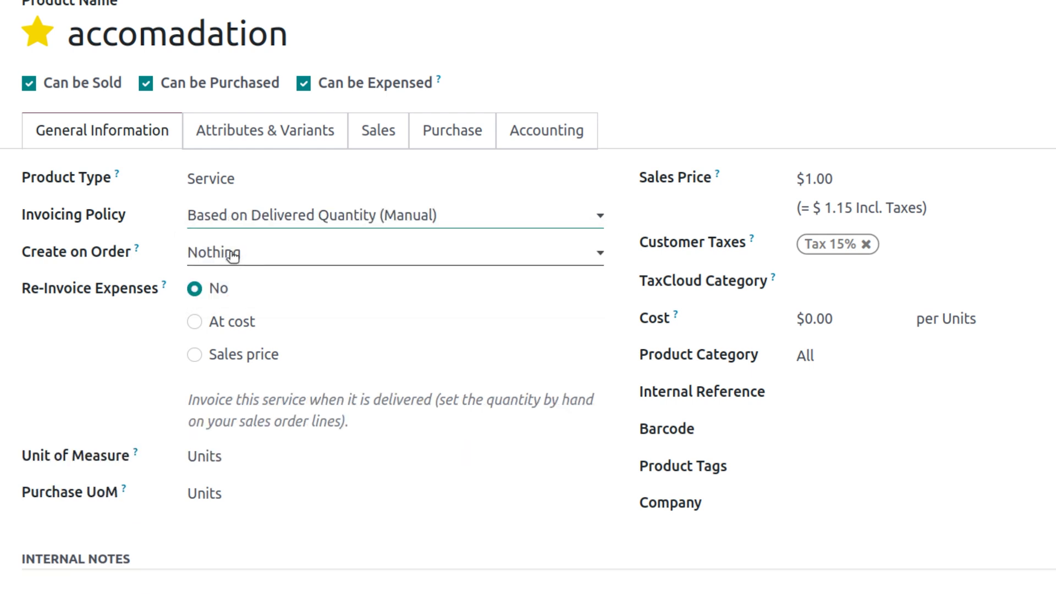
left_click(219, 331)
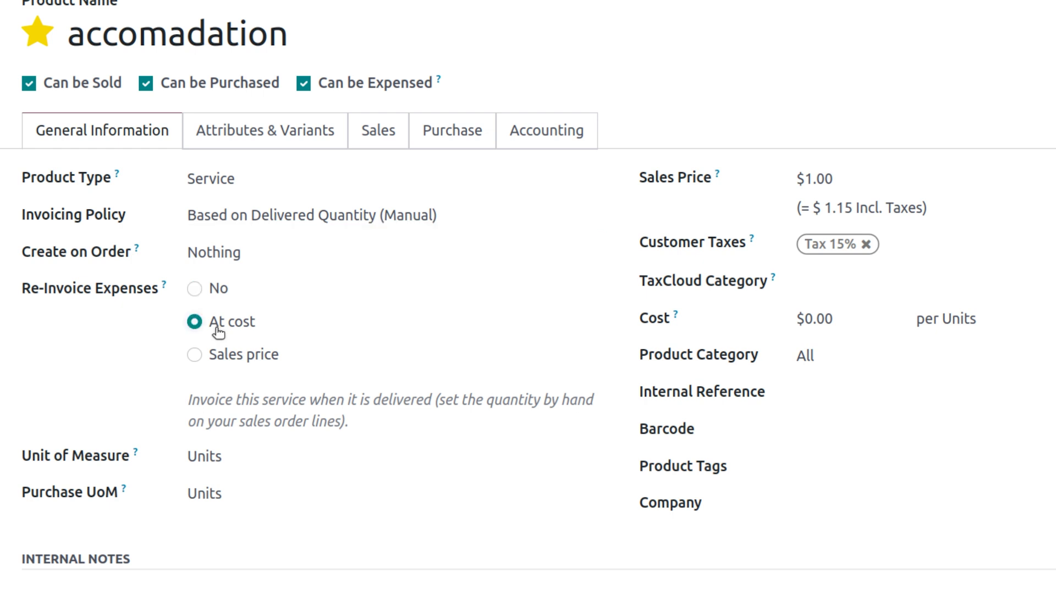
Set the product's unit of measure to Days
left_click(253, 453)
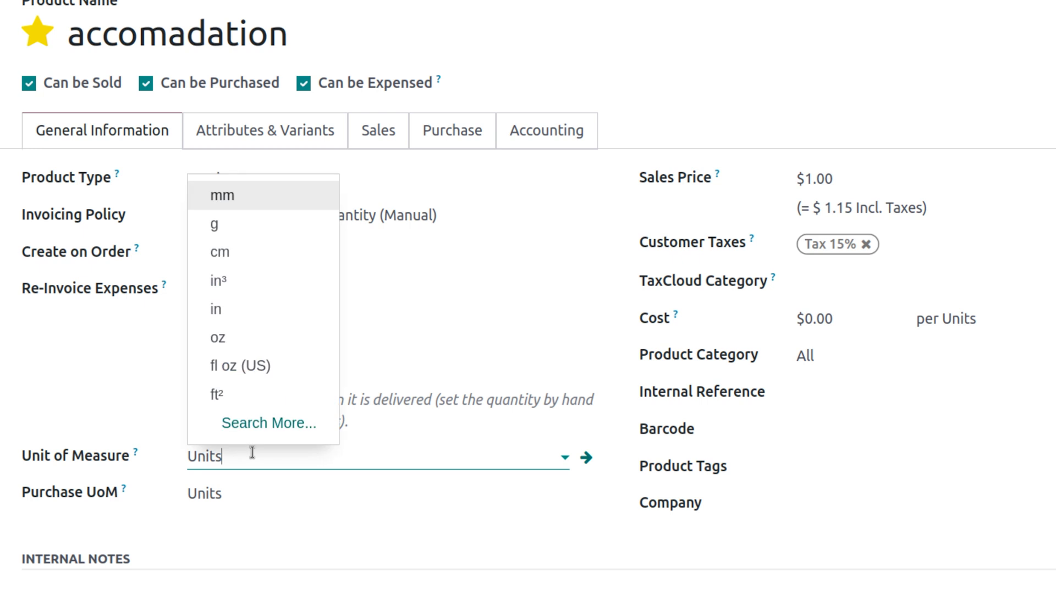
key("BackSpace")
key("BackSpace")
key("BackSpace")
key("BackSpace")
type("days")
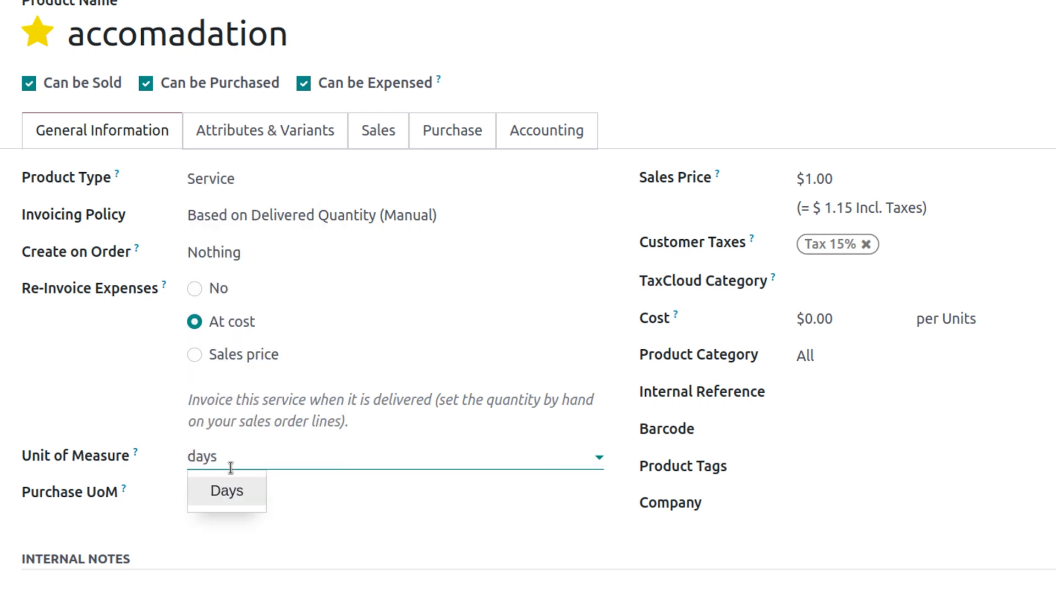
left_click(231, 482)
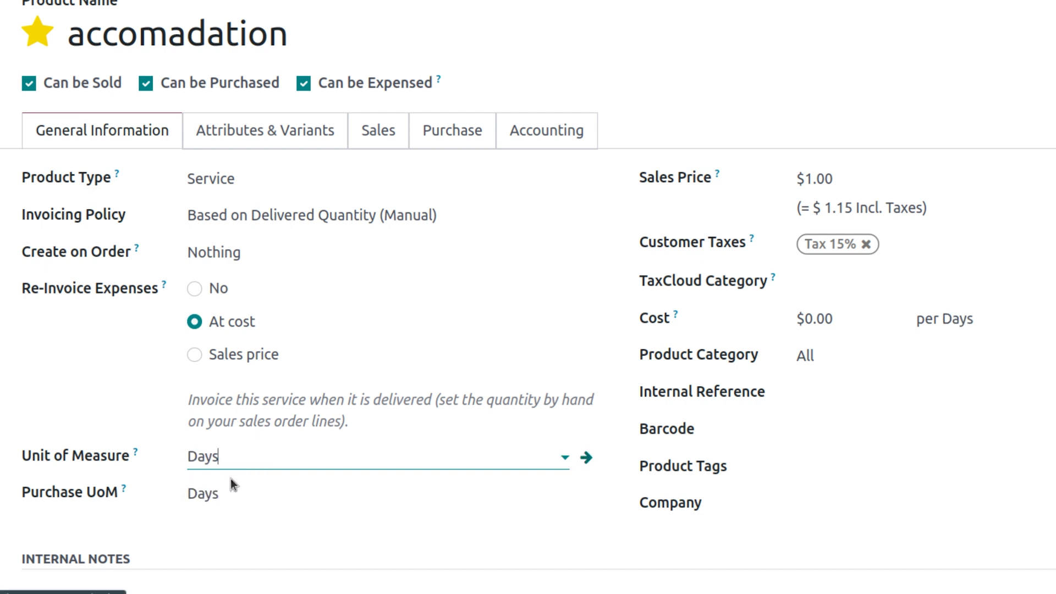
Set the product's sales price to $1,000
left_click(871, 169)
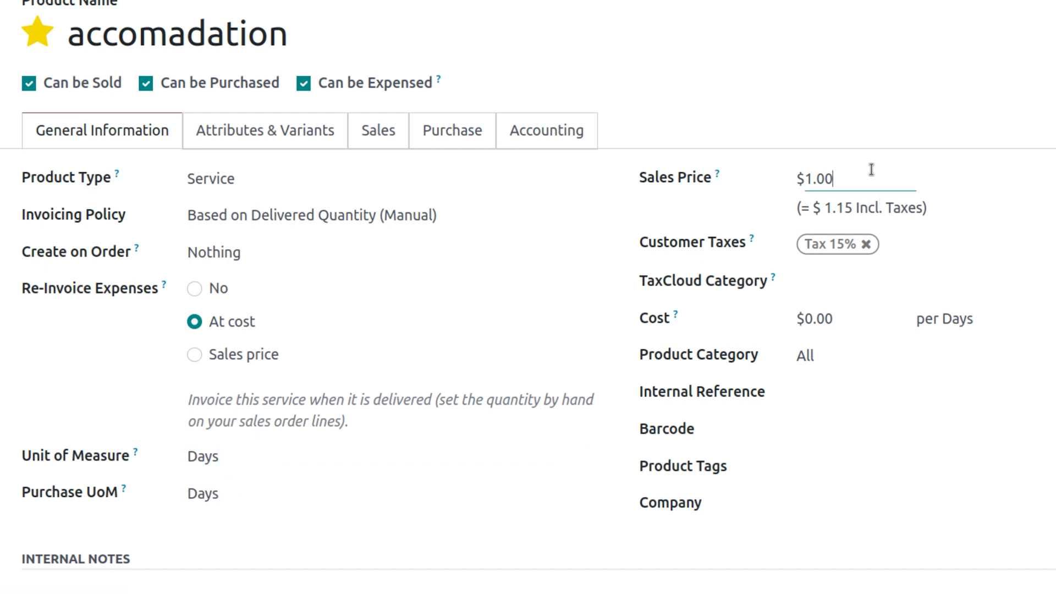
key("BackSpace")
key("BackSpace")
key("BackSpace")
key("BackSpace")
type("1000")
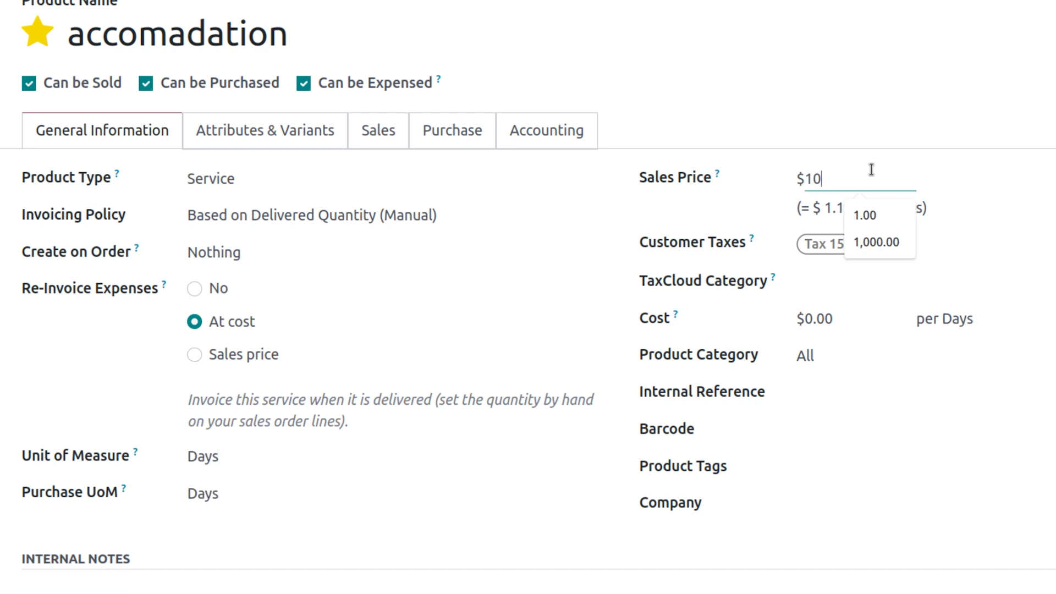
Set the product's cost to $900 per day
left_click(848, 323)
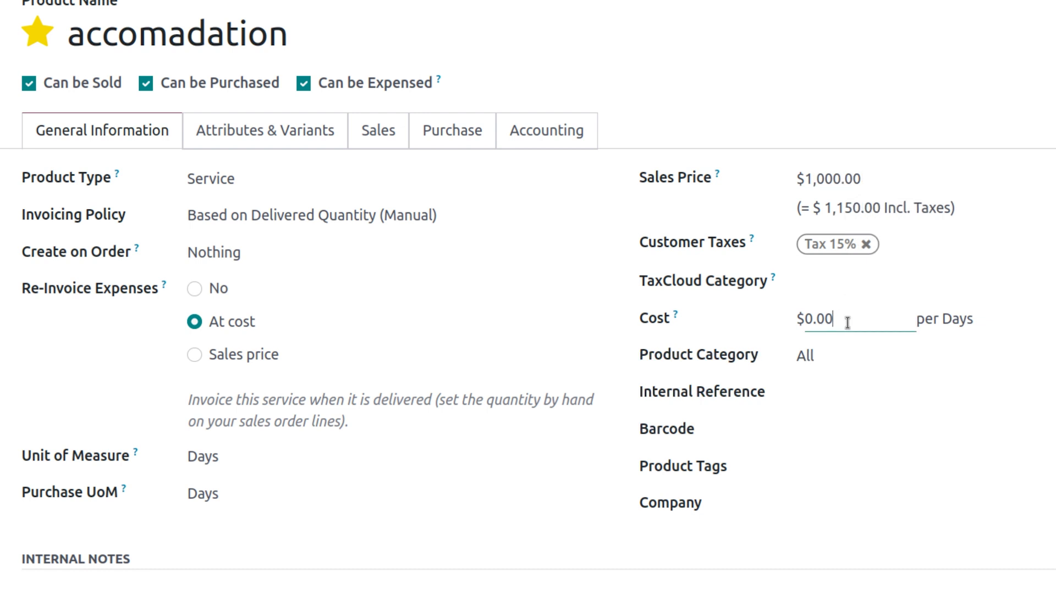
key("BackSpace")
key("BackSpace")
key("BackSpace")
key("BackSpace")
type("900")
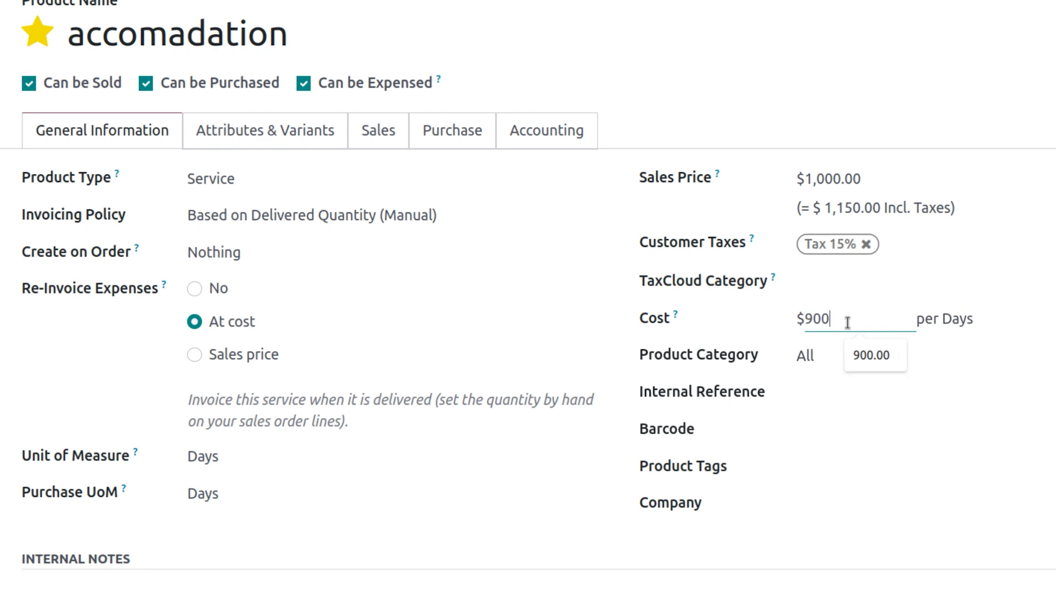
Assign the product to the All / Expenses category and save the record
left_click(828, 349)
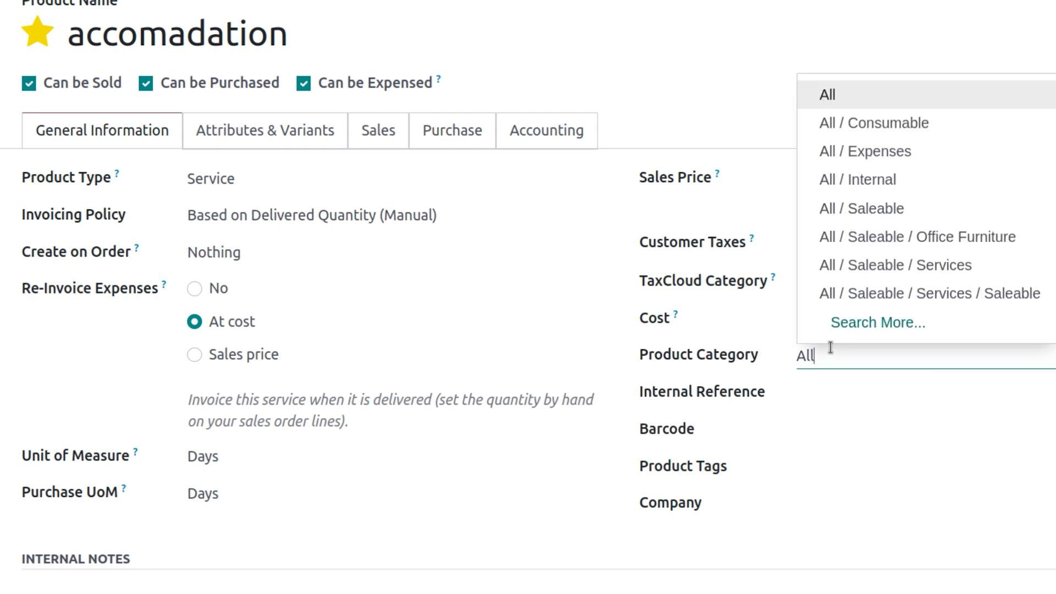
left_click(860, 150)
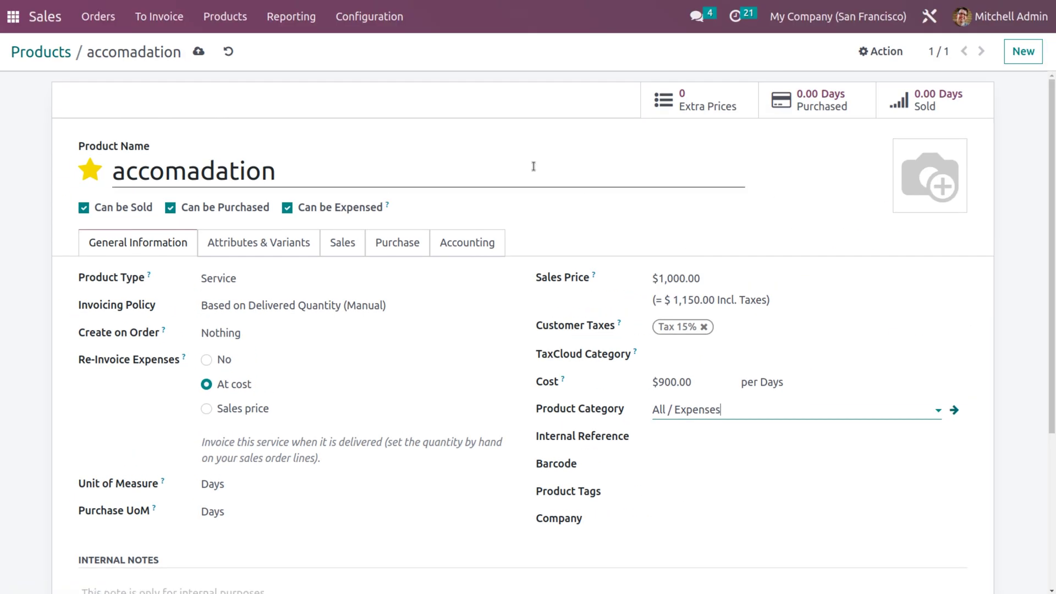
left_click(198, 51)
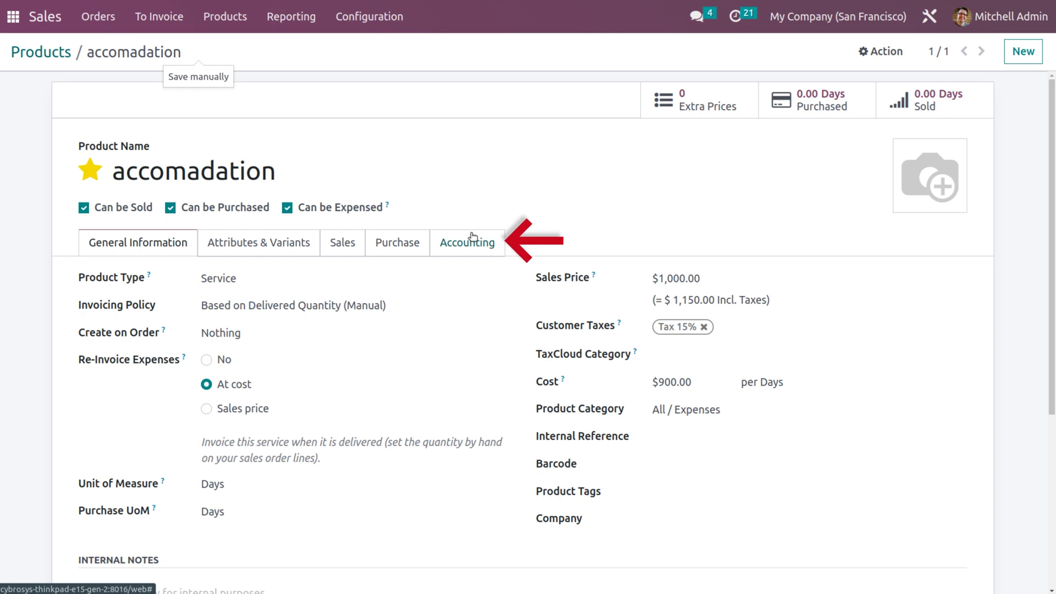
Set the product's expense account to 600000 Expenses in its accounting details and save the record
left_click(450, 251)
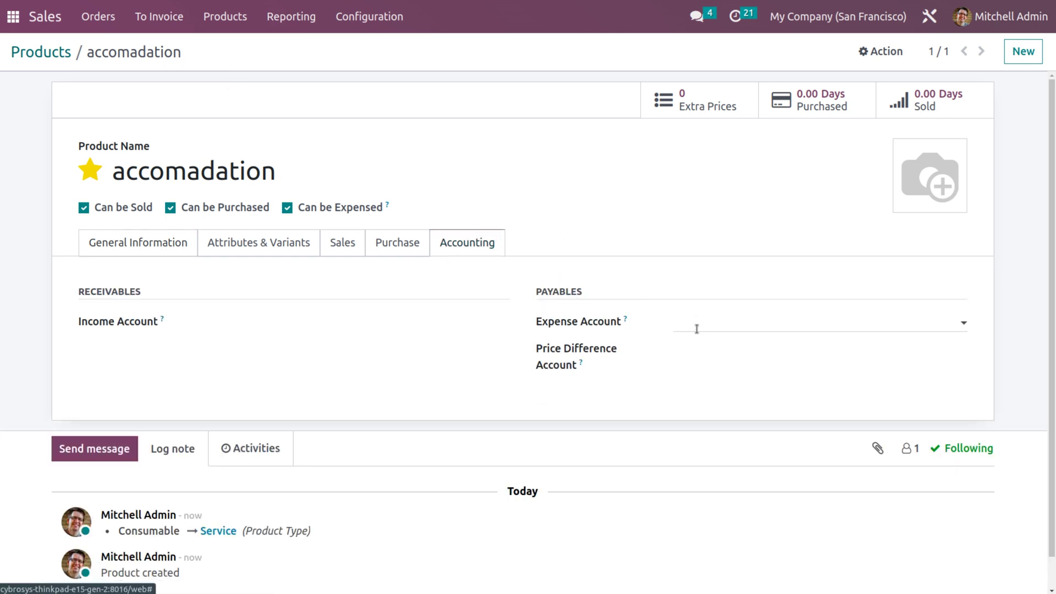
left_click(712, 315)
type("expense")
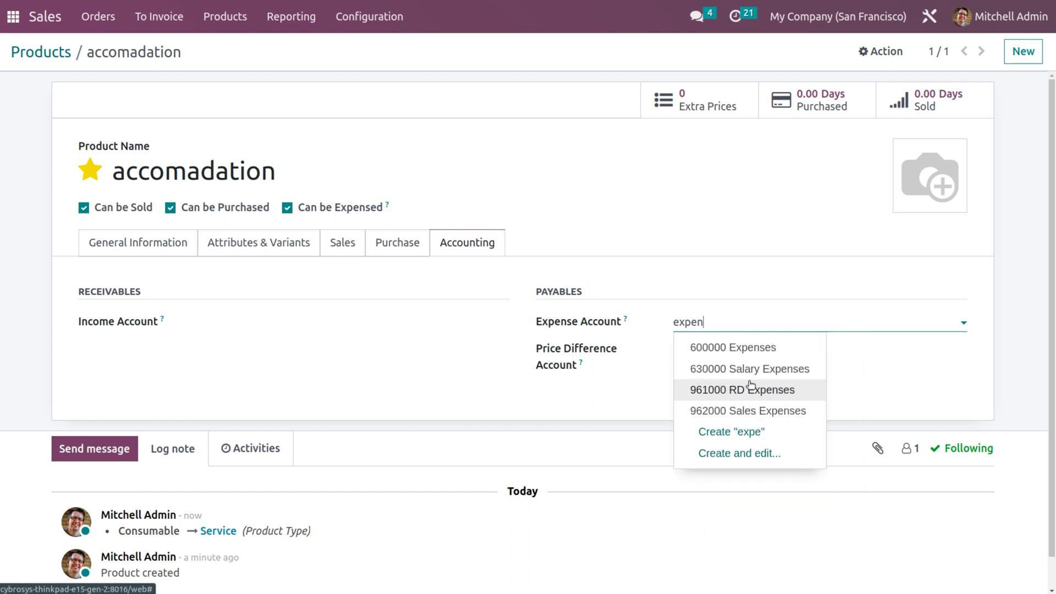
left_click(745, 347)
left_click(199, 52)
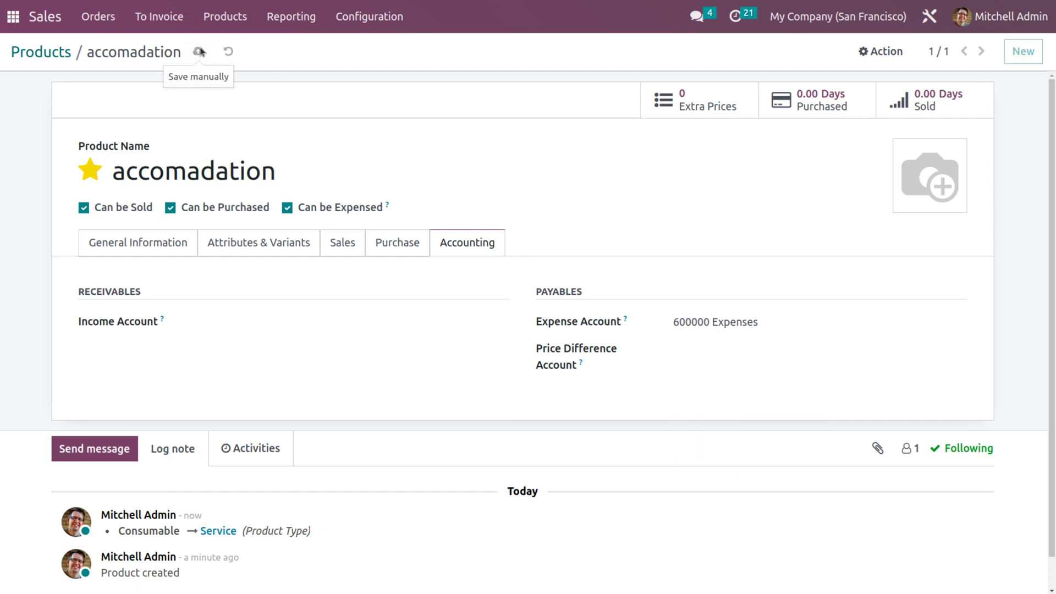
Create a new product named Client meeting, allow it to be expensed and mark it as a favorite
left_click(165, 243)
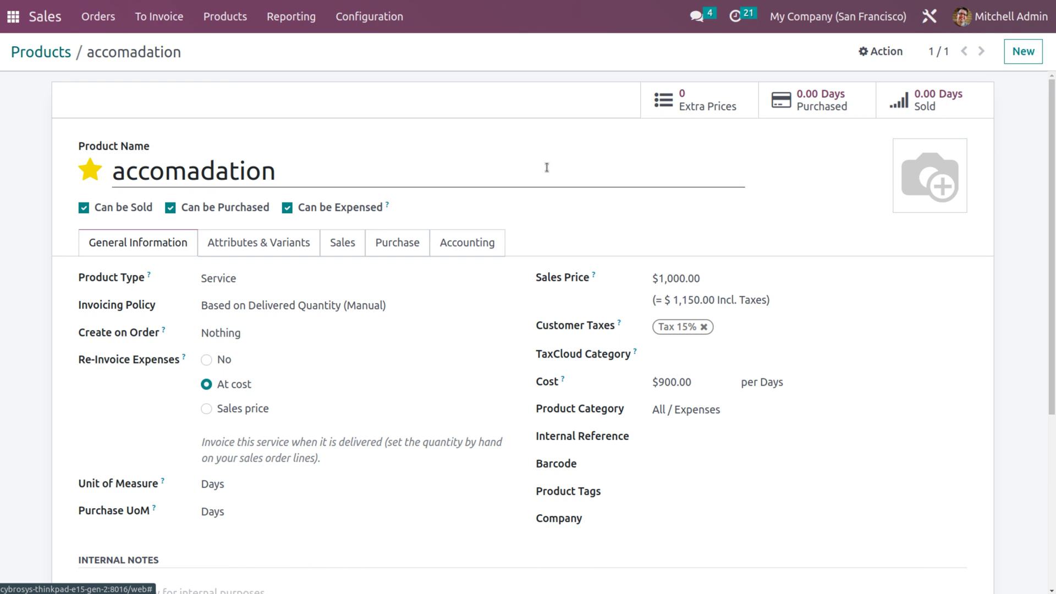
left_click(1023, 51)
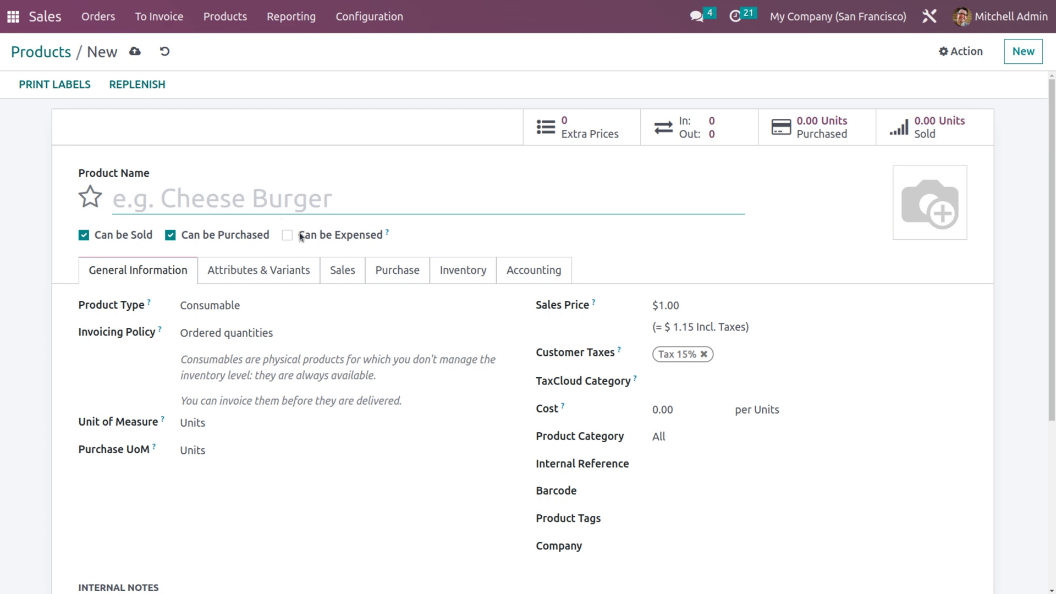
left_click(322, 125)
left_click(254, 73)
left_click(51, 71)
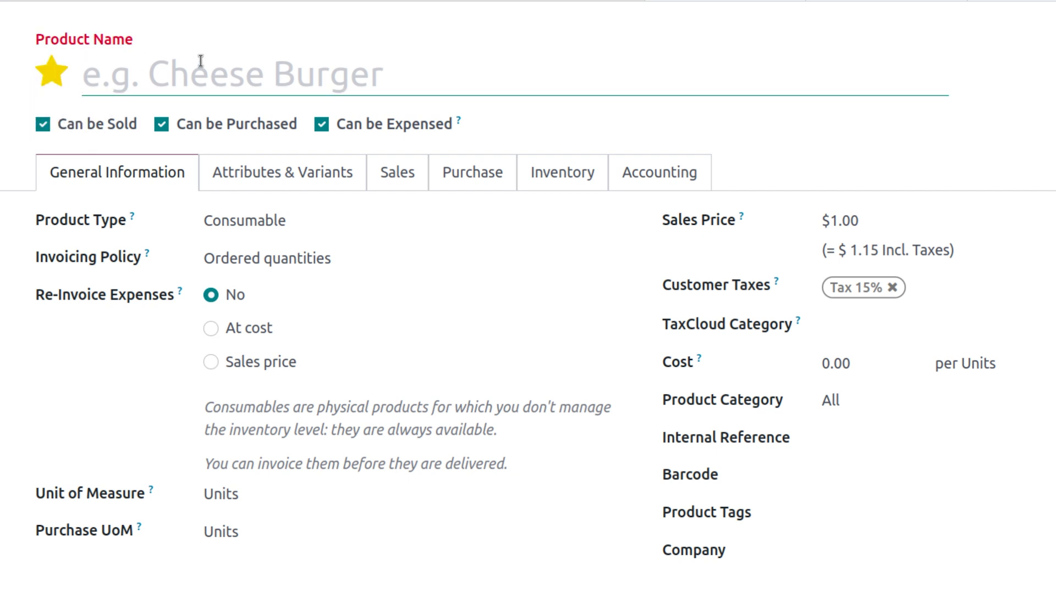
type("Clie")
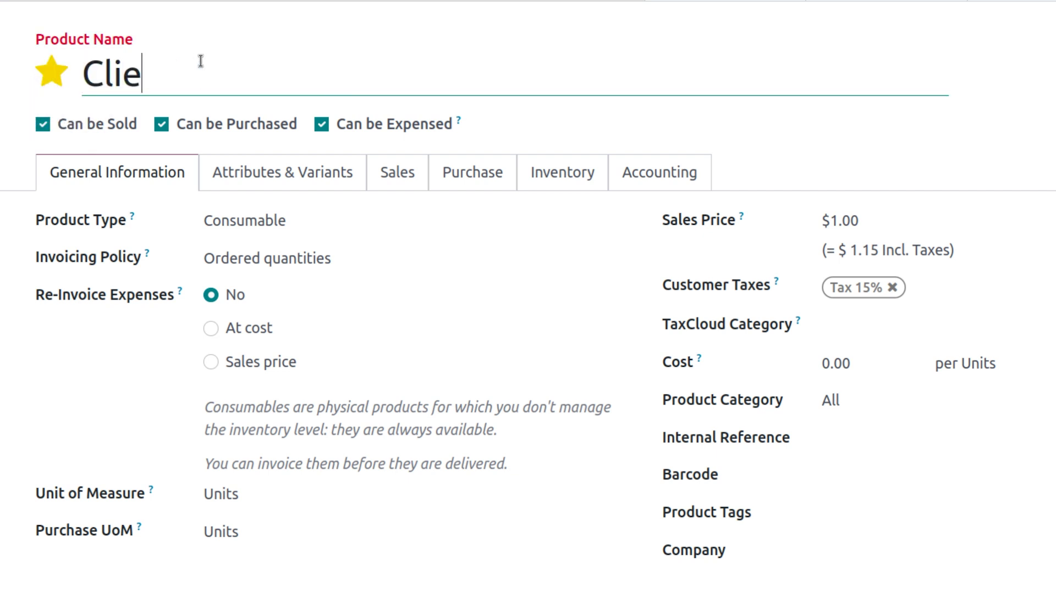
type("nt meeting")
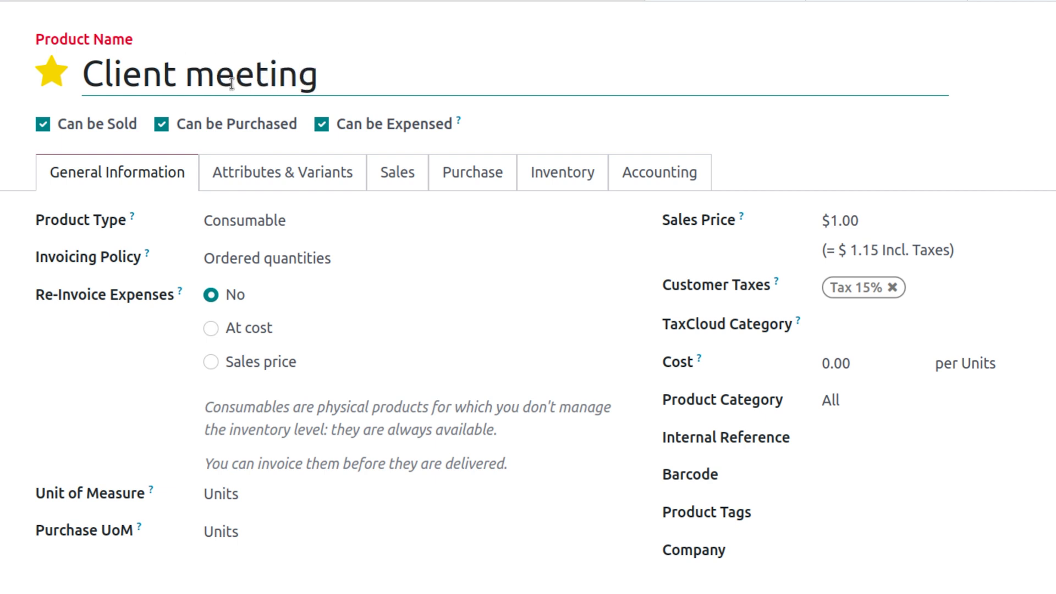
Set the Client meeting product type to Service and its invoicing policy to Based on Timesheets
left_click(353, 220)
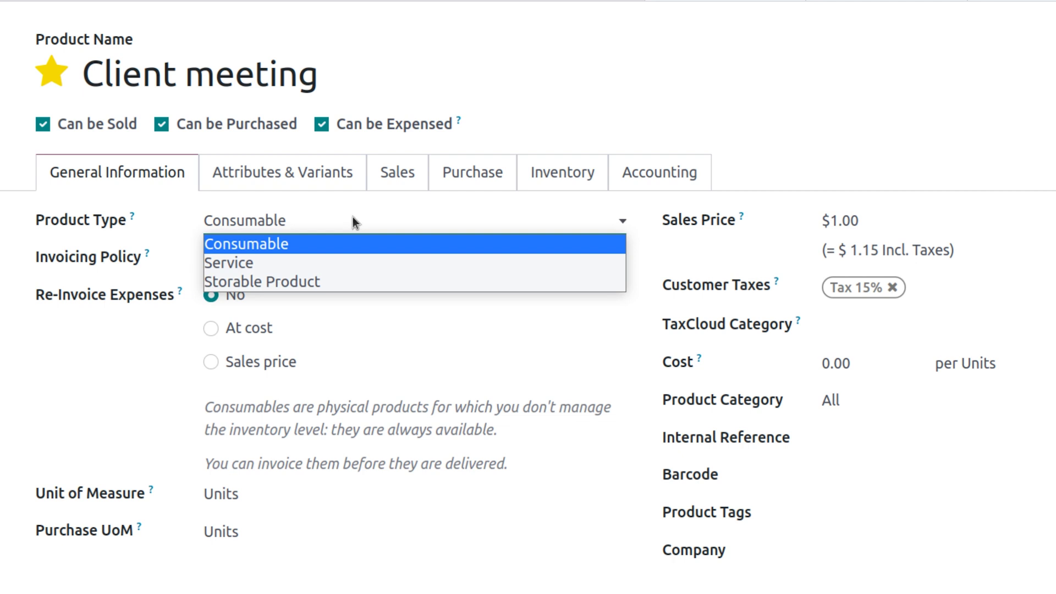
left_click(340, 261)
left_click(304, 226)
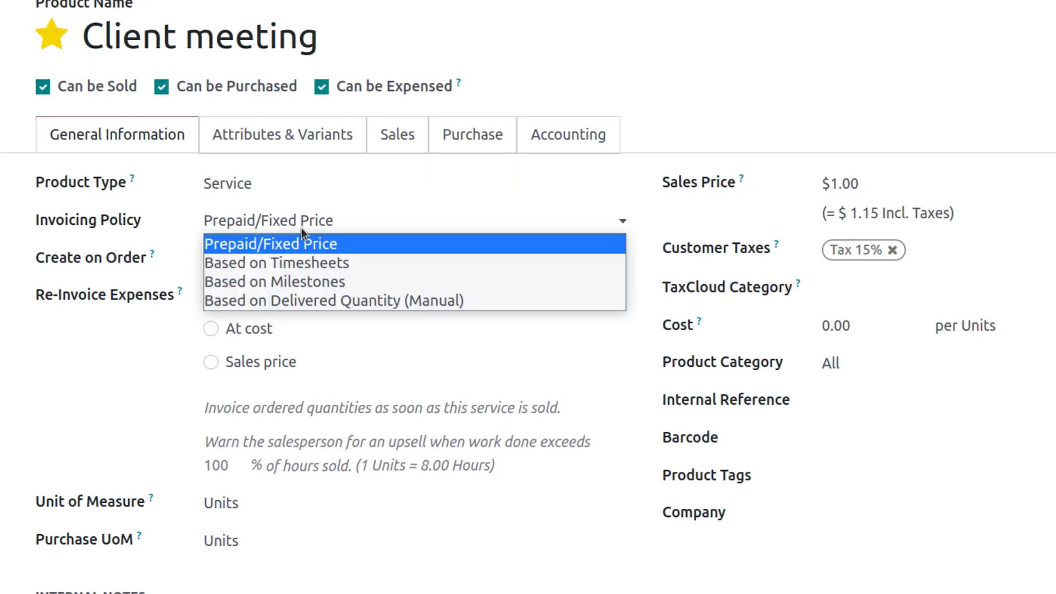
left_click(306, 269)
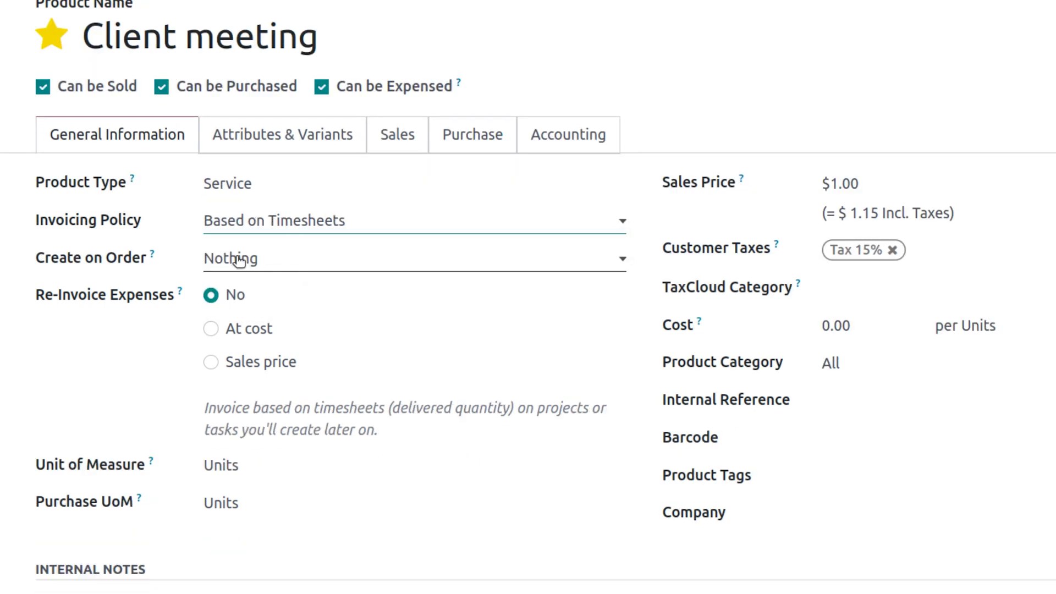
Have the product create a Project & Task on order, using a newly created project template named Odoo consultants
left_click(231, 257)
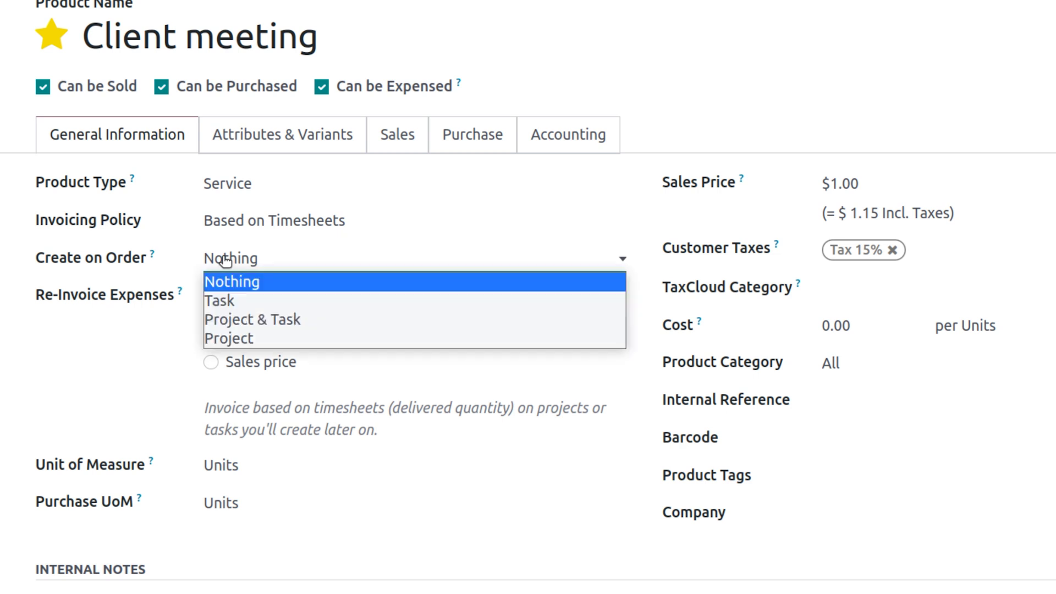
left_click(259, 319)
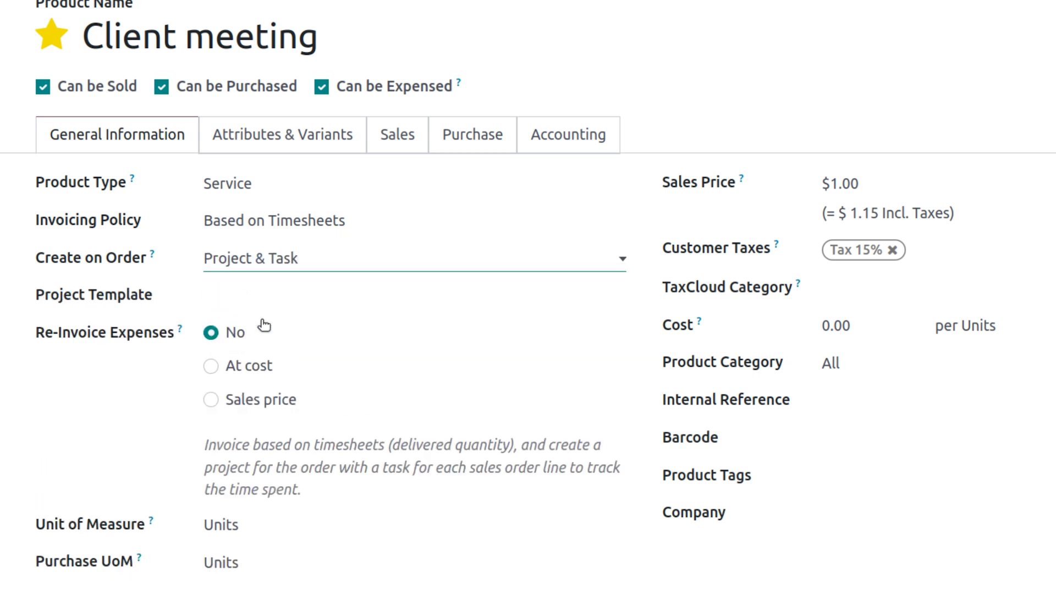
left_click(250, 291)
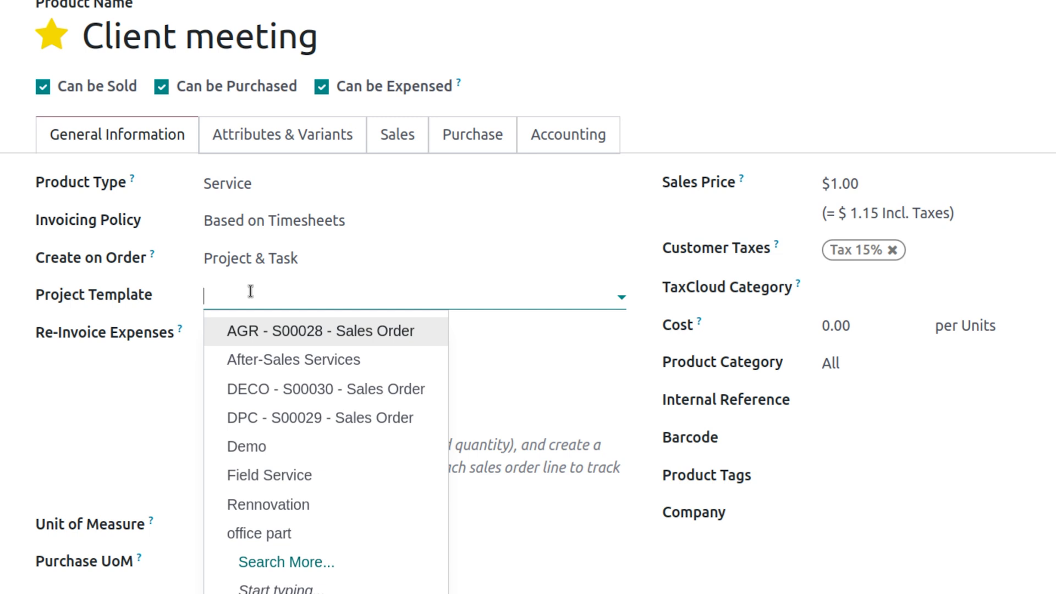
type("Od")
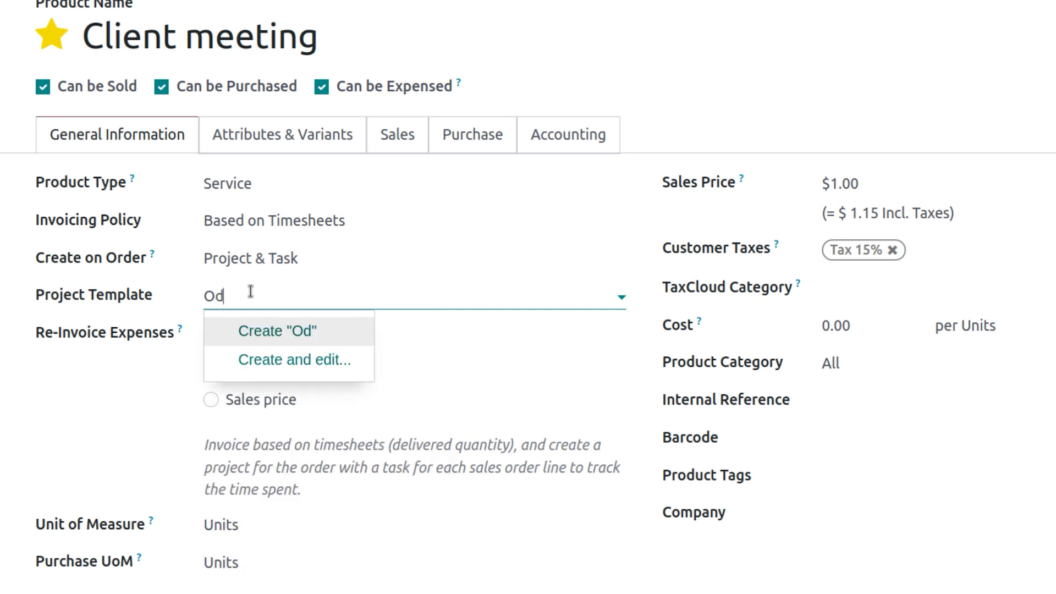
type("oo con")
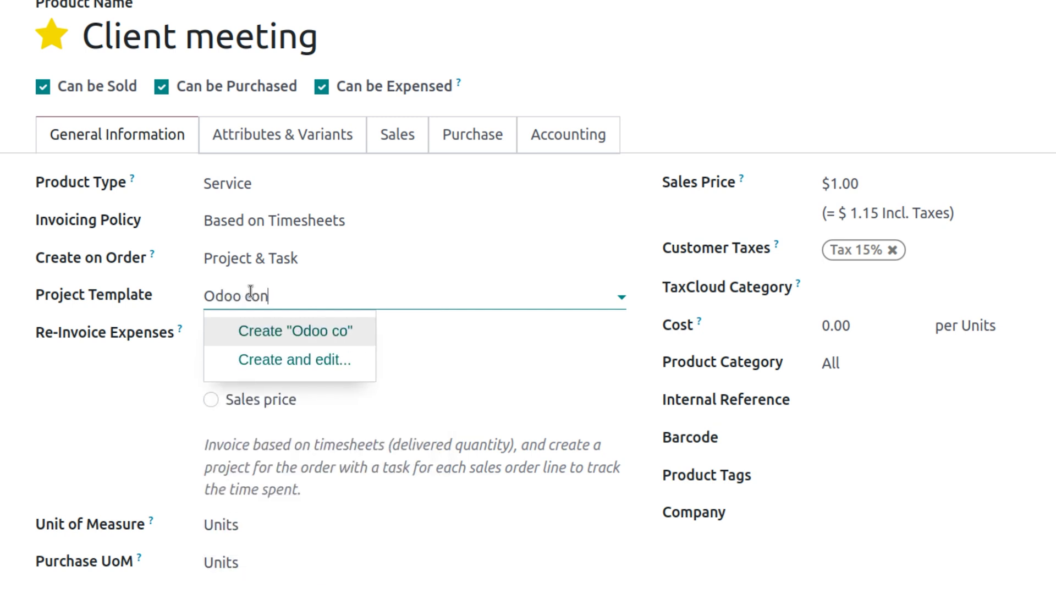
type("sultants")
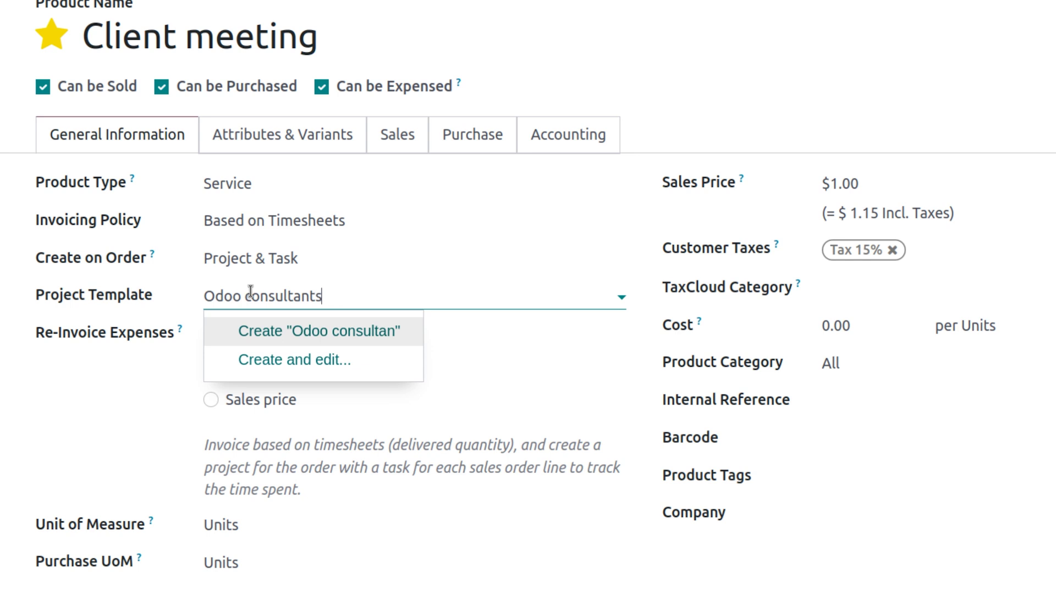
left_click(364, 332)
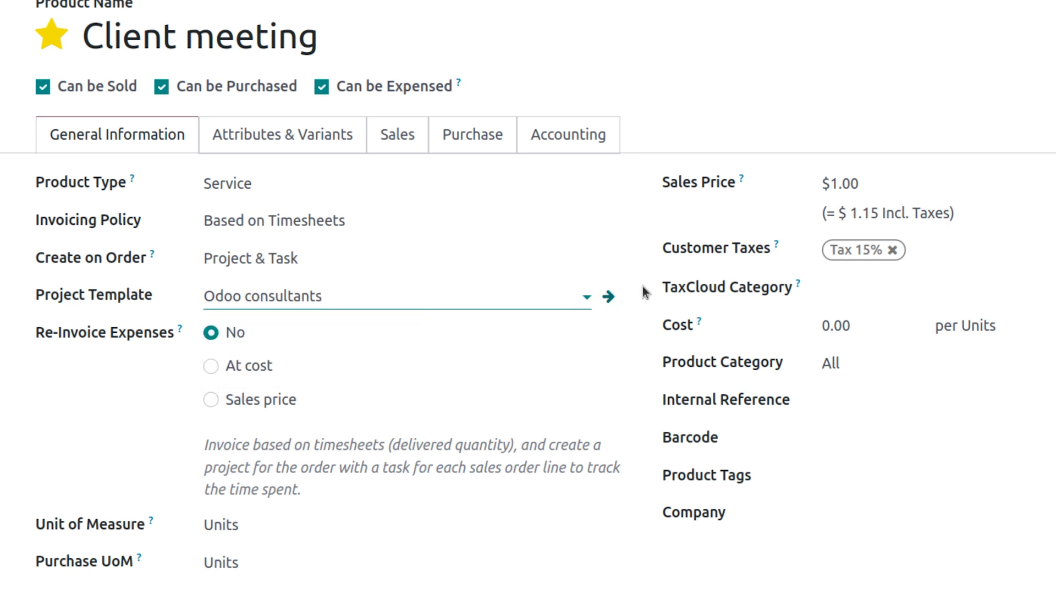
left_click(609, 298)
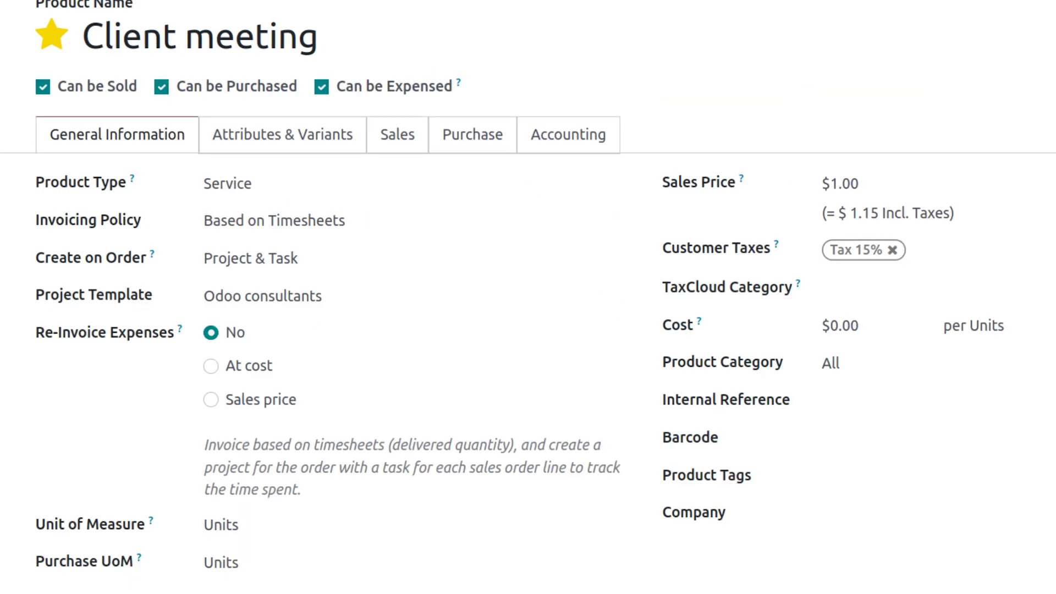
Set the product's expenses to be re-invoiced at cost and assign it to the All / Expenses category
left_click(211, 366)
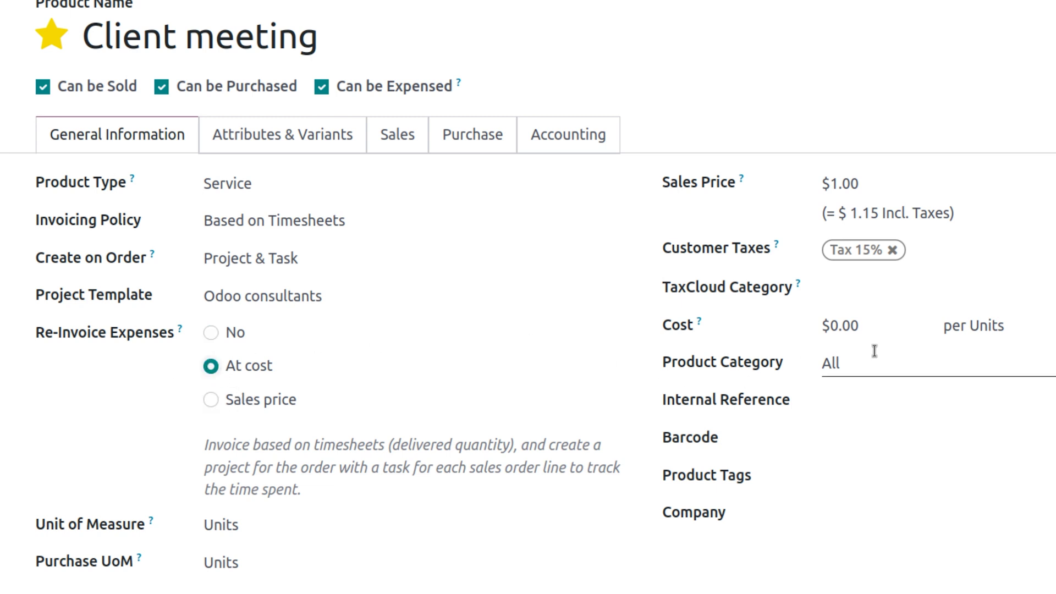
left_click(890, 370)
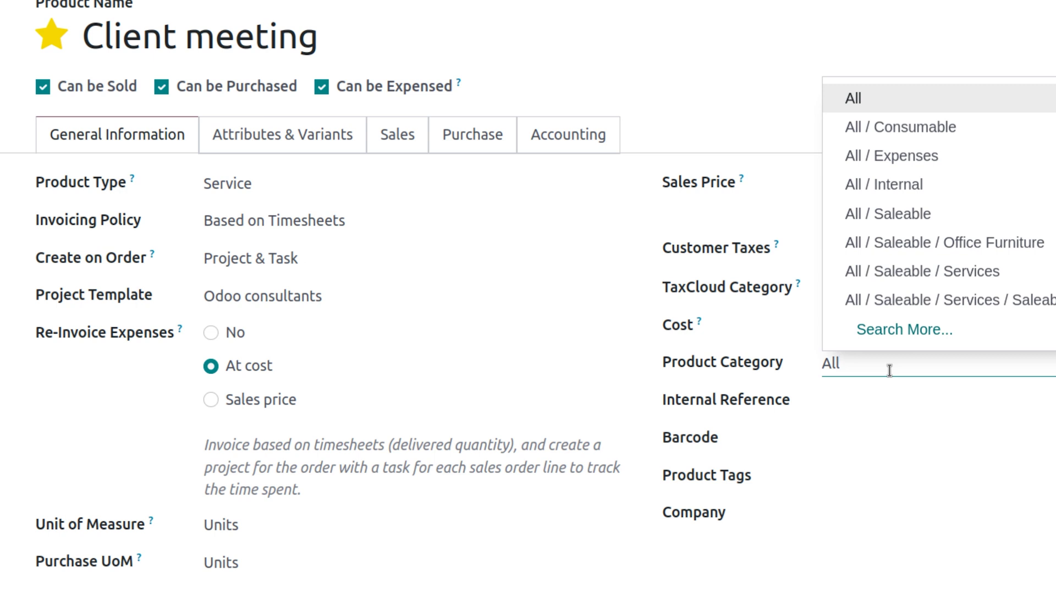
left_click(878, 161)
Set the Client meeting sales price to $1,000 and its cost to $900
left_click(871, 184)
key("BackSpace")
key("BackSpace")
key("BackSpace")
key("BackSpace")
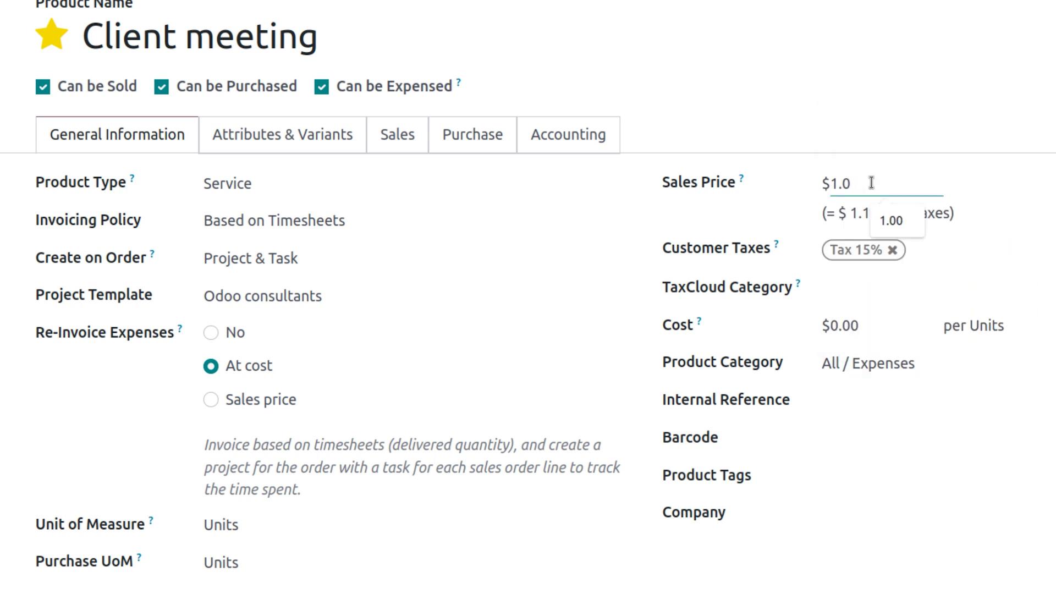
type("1000")
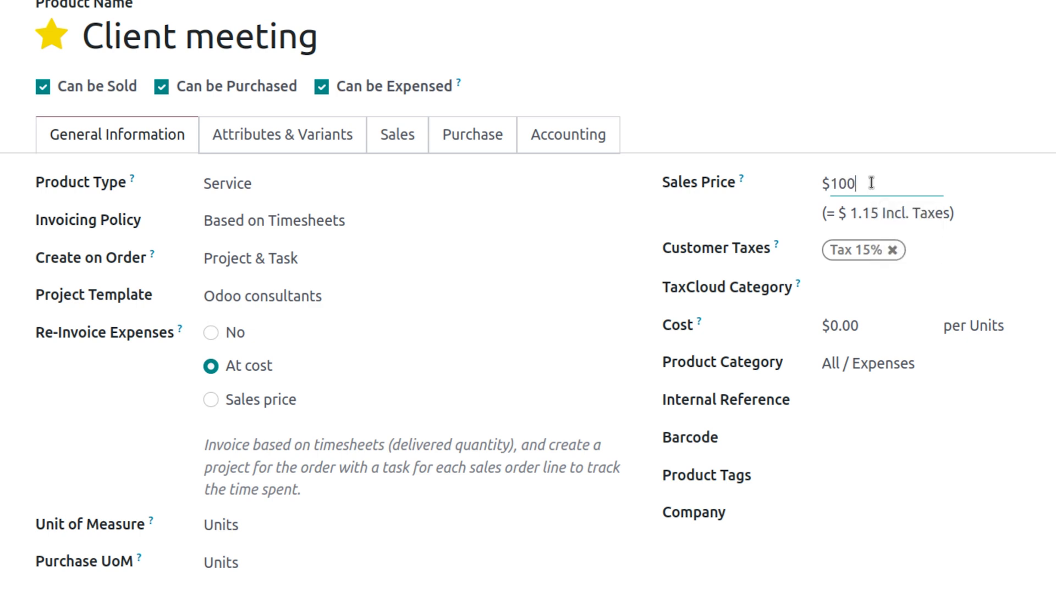
left_click(873, 326)
key("BackSpace")
key("BackSpace")
type("900")
Change the product's unit of measure to Hours and save the record
scroll(874, 325, "down", 3)
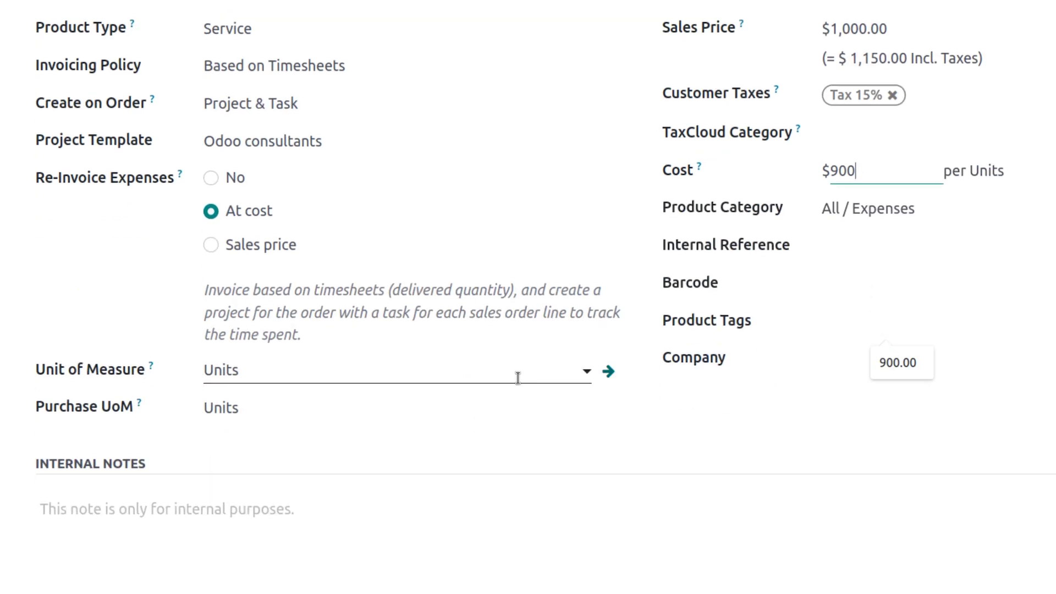
left_click(410, 372)
key("BackSpace")
key("BackSpace")
key("BackSpace")
key("BackSpace")
key("BackSpace")
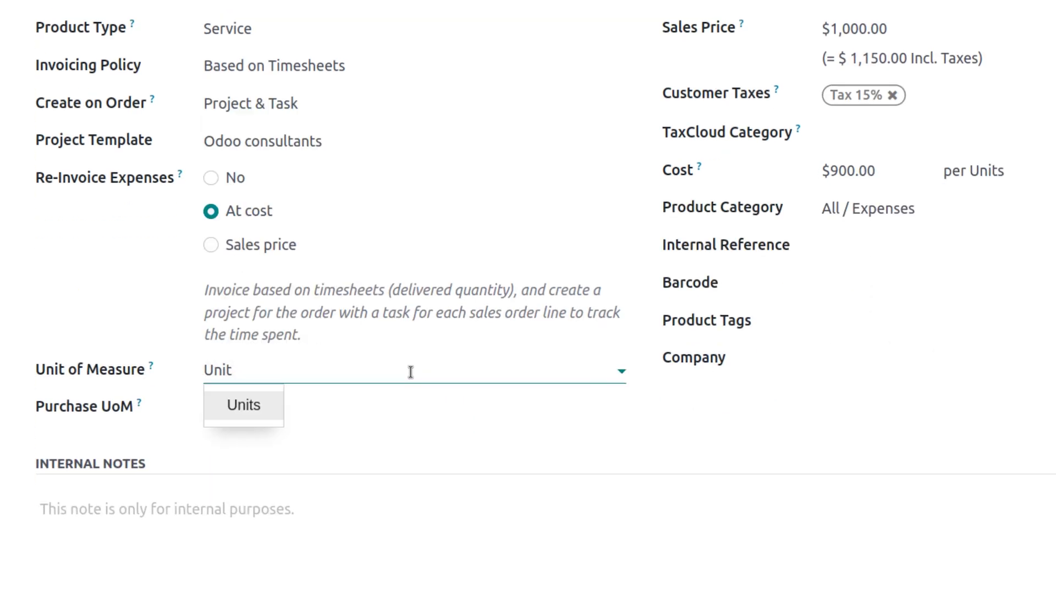
type("hou")
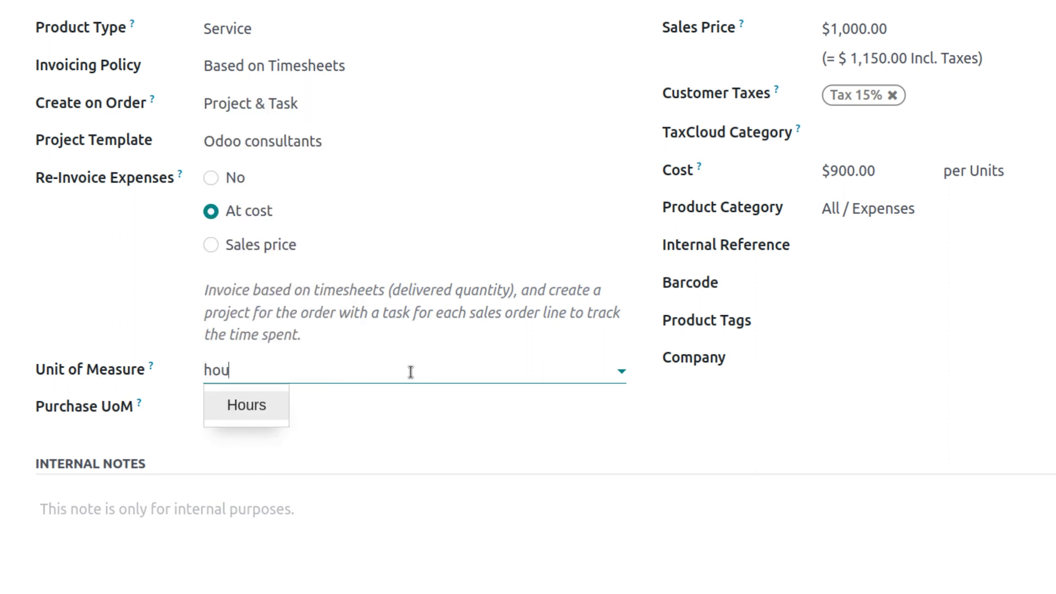
key("Return")
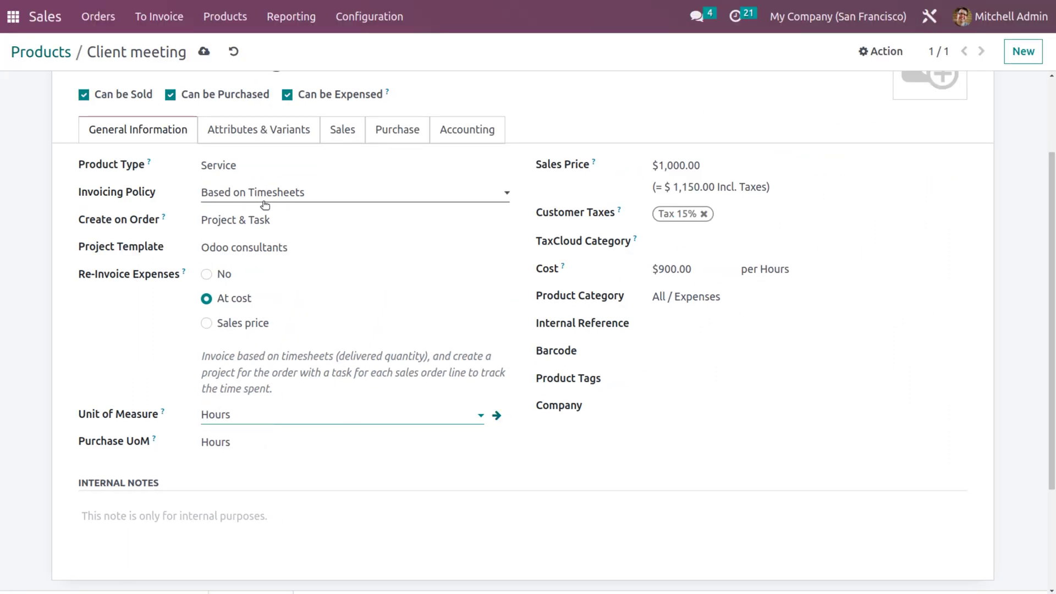
scroll(265, 205, "up", 2)
left_click(205, 52)
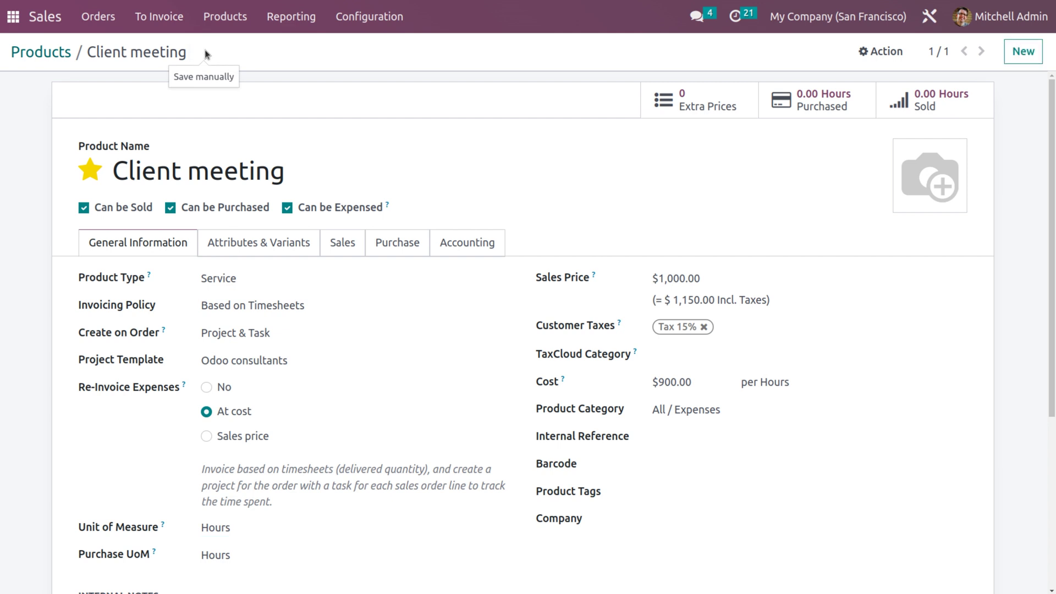
Create a new sales quotation and select the customer
left_click(100, 17)
left_click(102, 53)
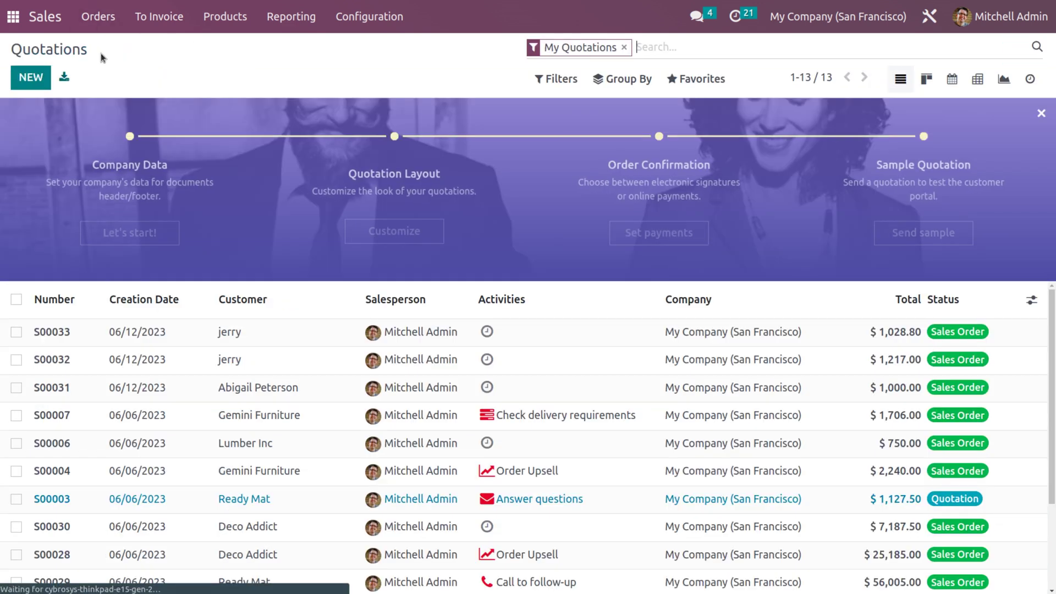
left_click(30, 77)
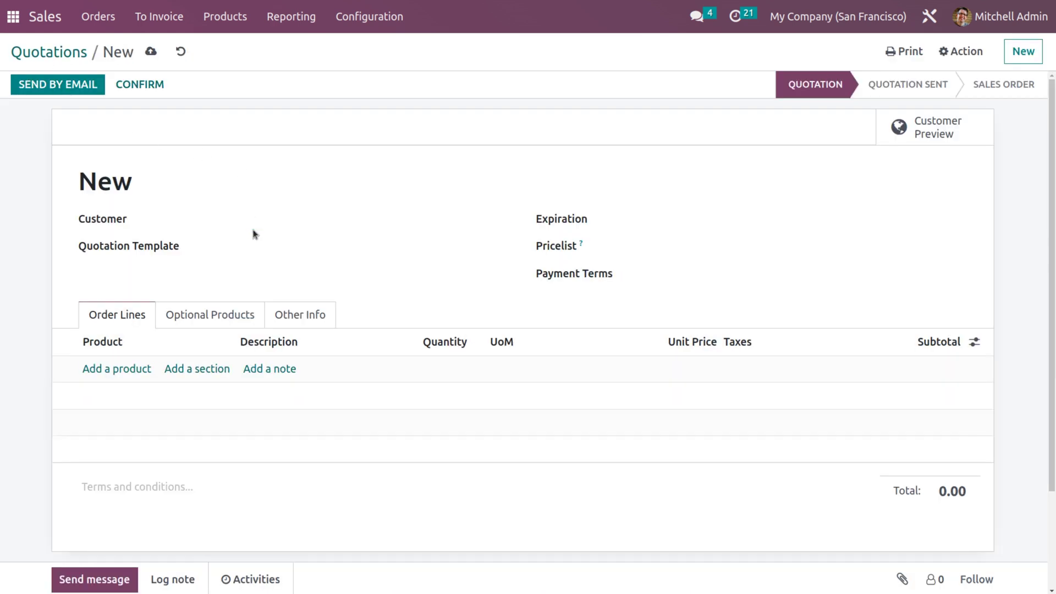
left_click(251, 225)
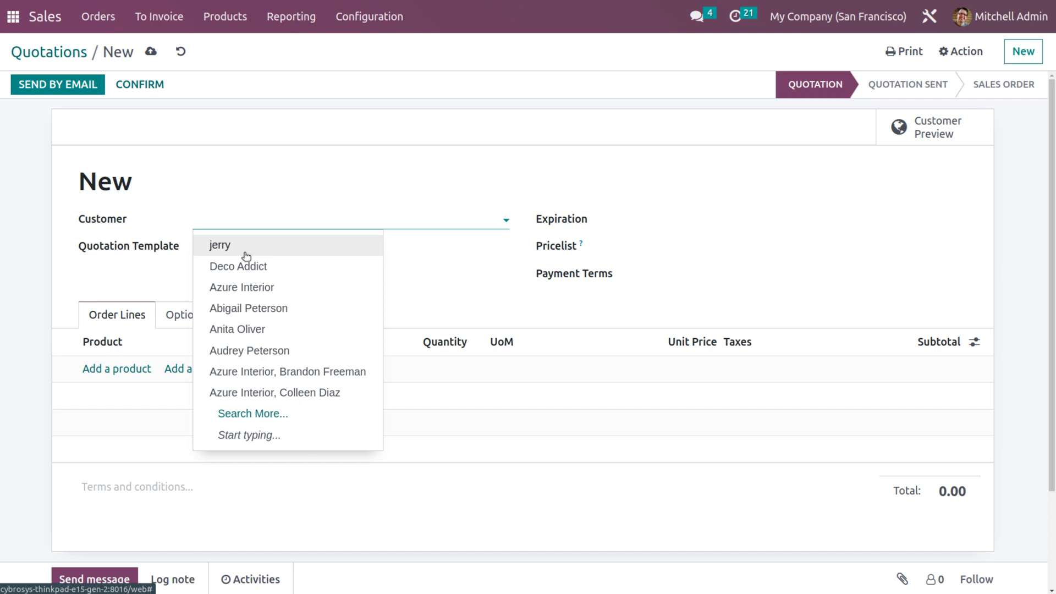
left_click(248, 246)
Add Client meeting to the quotation's order lines and remove the 15% tax from that line
left_click(109, 373)
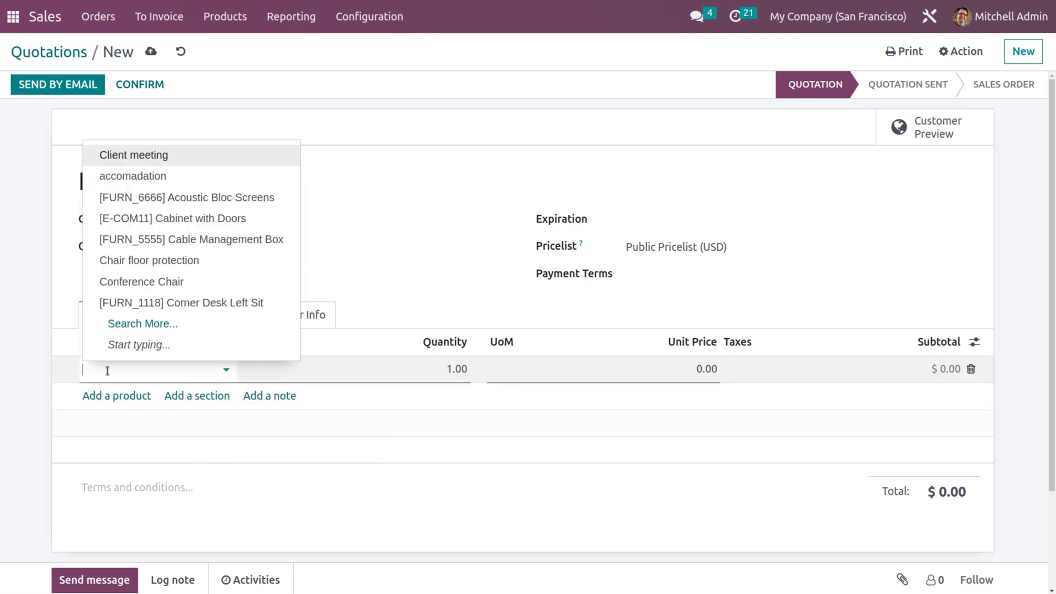
left_click(158, 154)
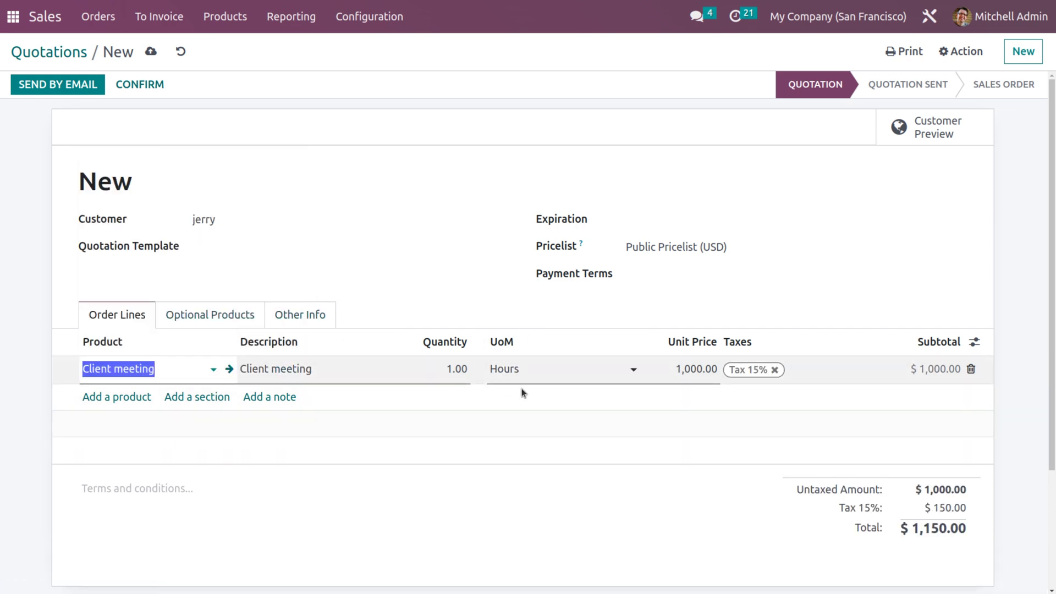
left_click(775, 370)
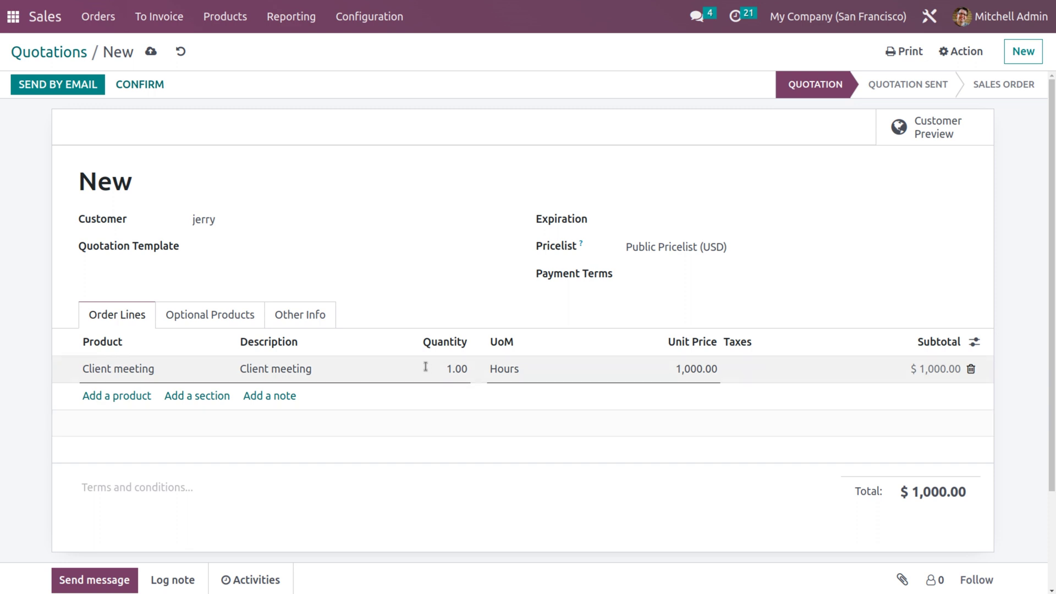
Set the Client meeting line's quantity to 8 hours, then save and confirm the quotation as a sales order
left_click(462, 368)
type("8")
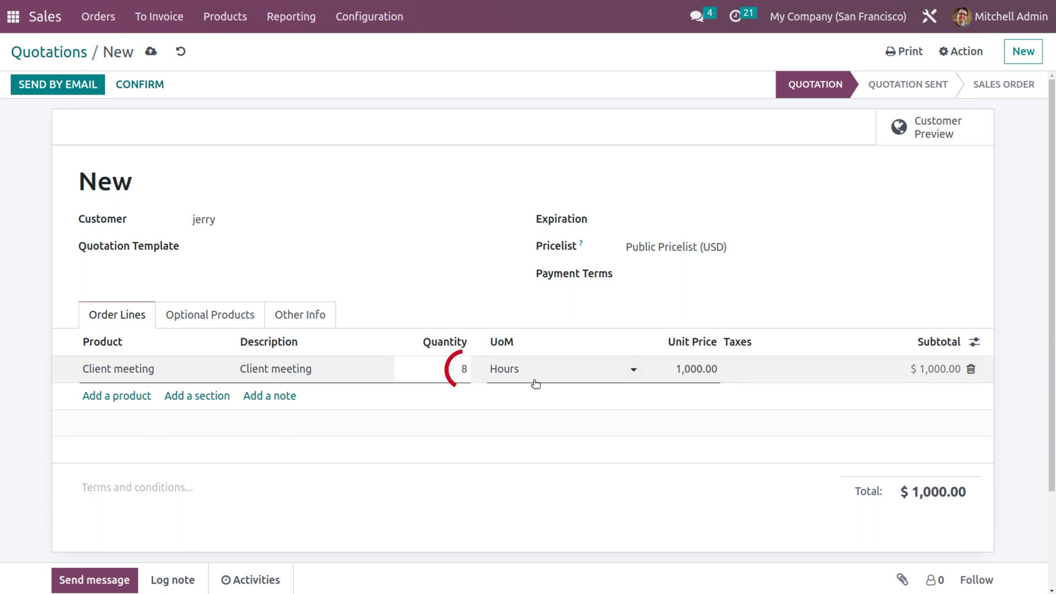
left_click(368, 121)
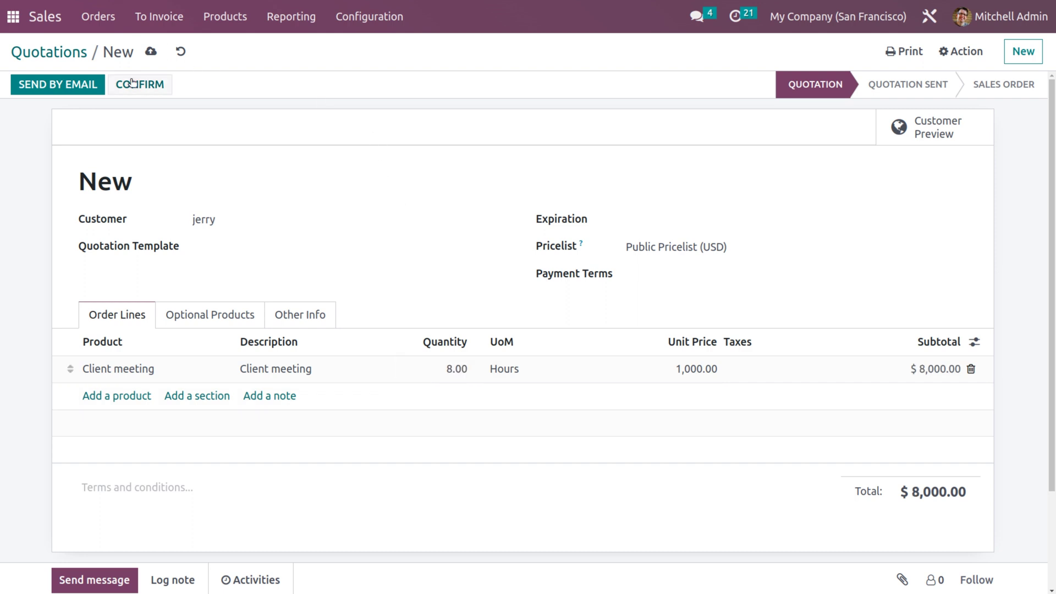
left_click(151, 52)
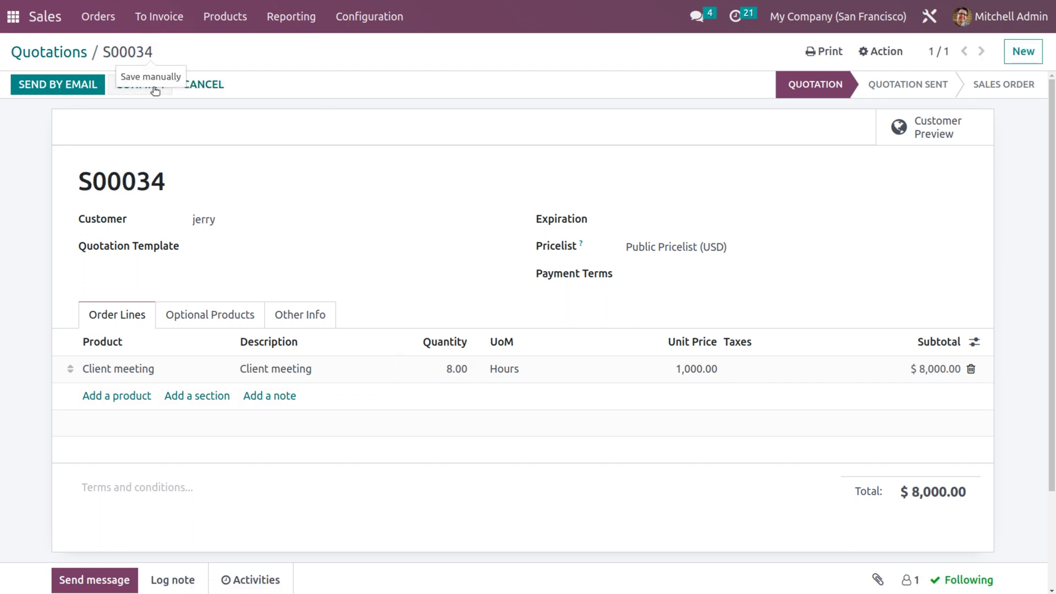
left_click(153, 88)
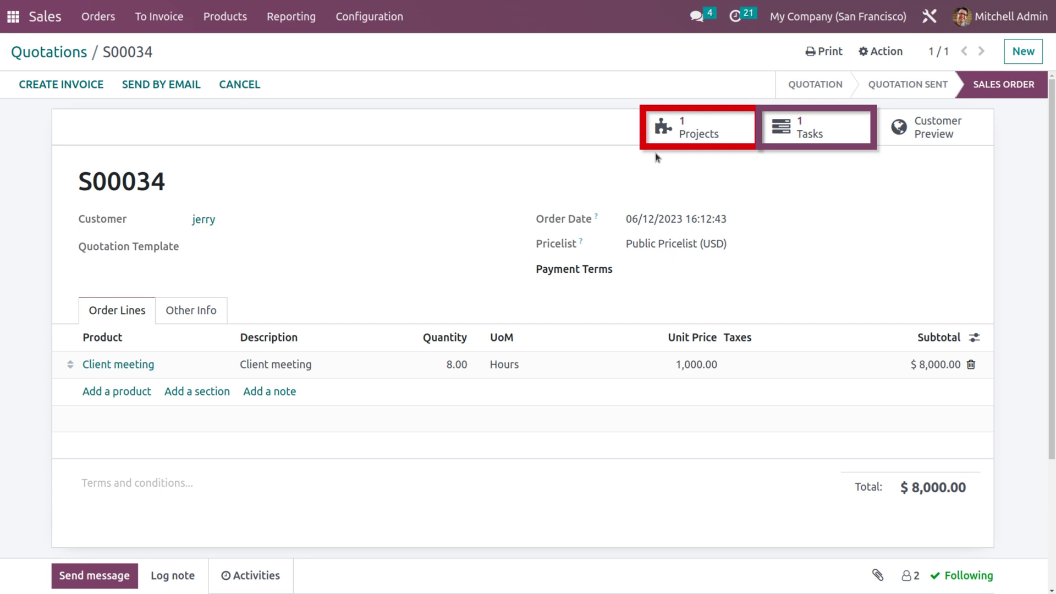
Examine the project generated by the sales order, including its settings, and return to the order
left_click(716, 139)
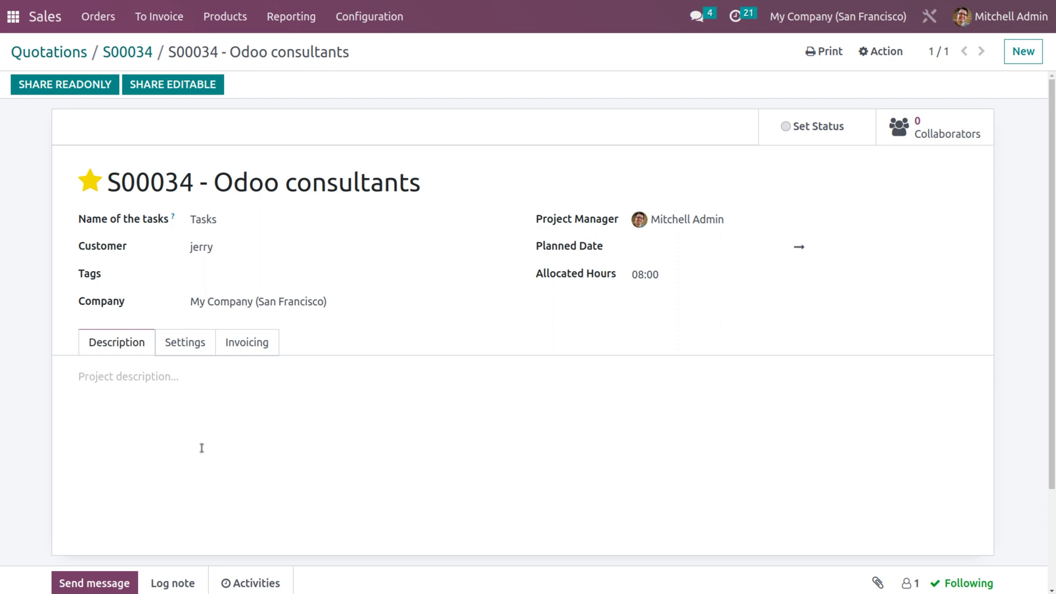
left_click(177, 347)
scroll(383, 440, "down", 5)
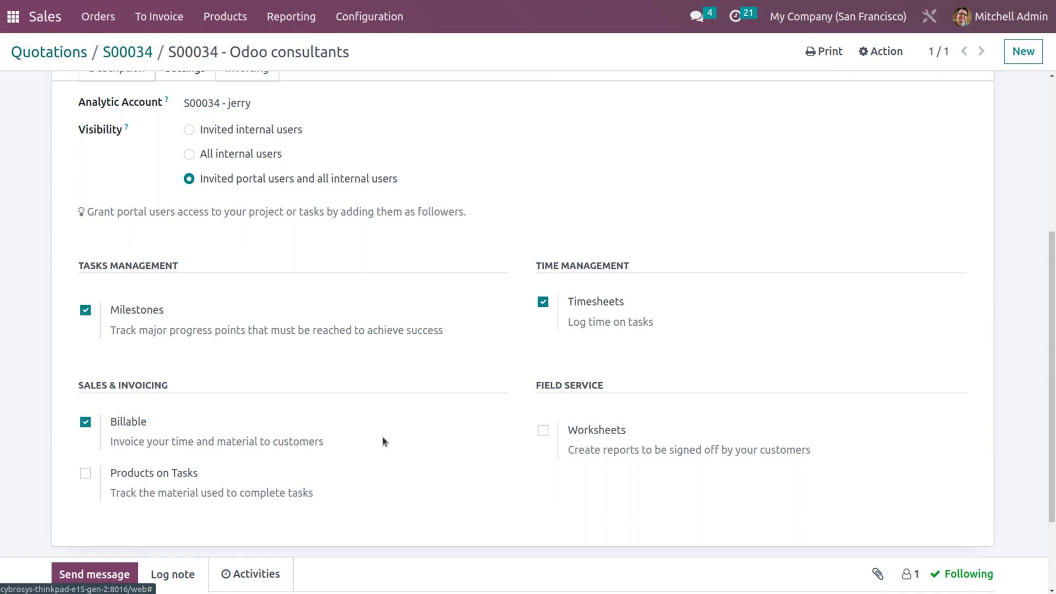
scroll(381, 437, "up", 5)
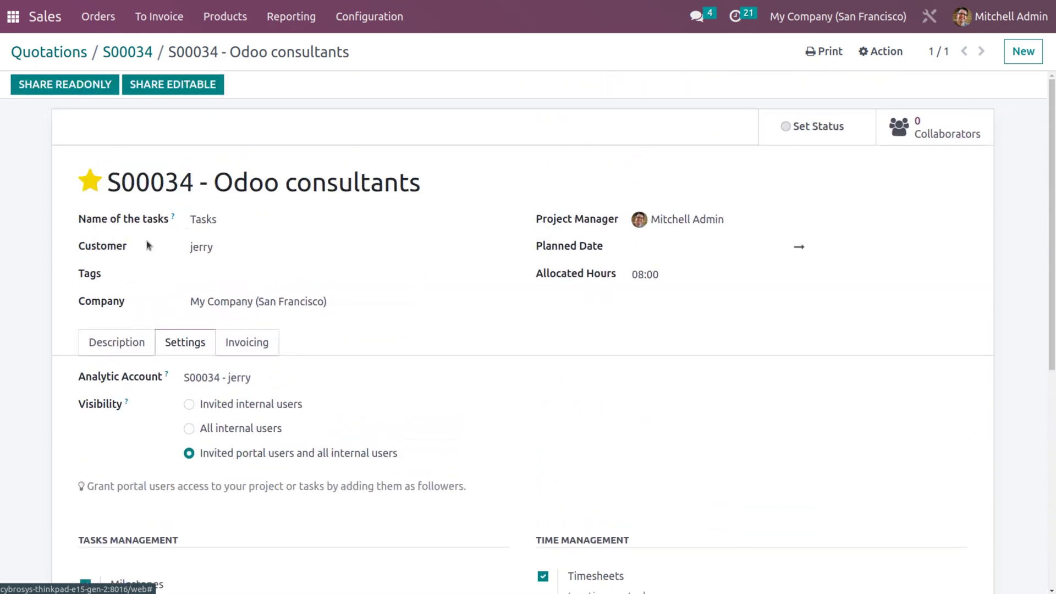
left_click(127, 51)
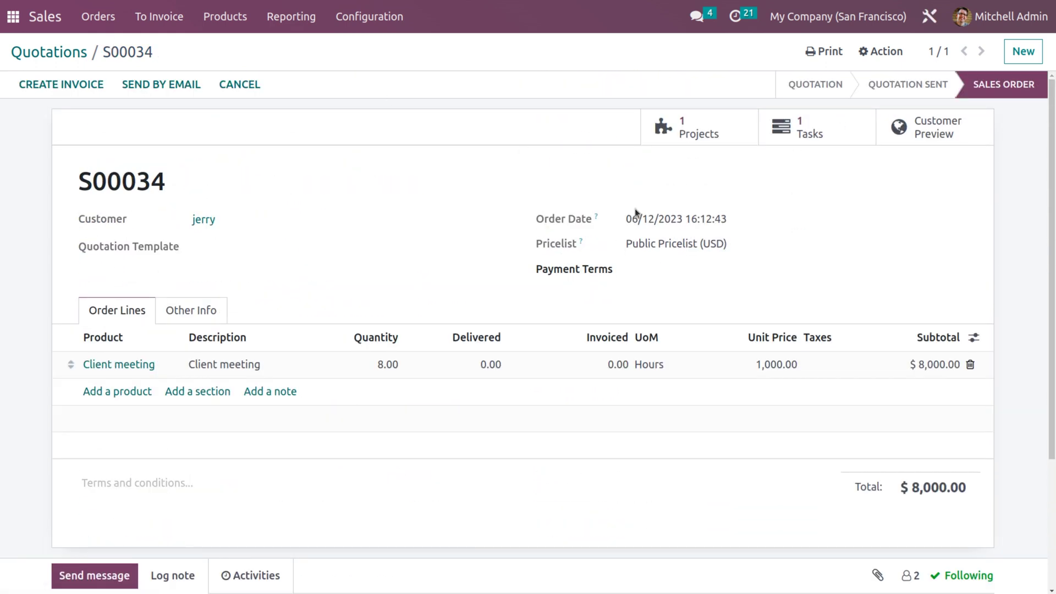
Log 8 hours with the description "task completed" in the Client meeting task's timesheet and save the task
left_click(809, 133)
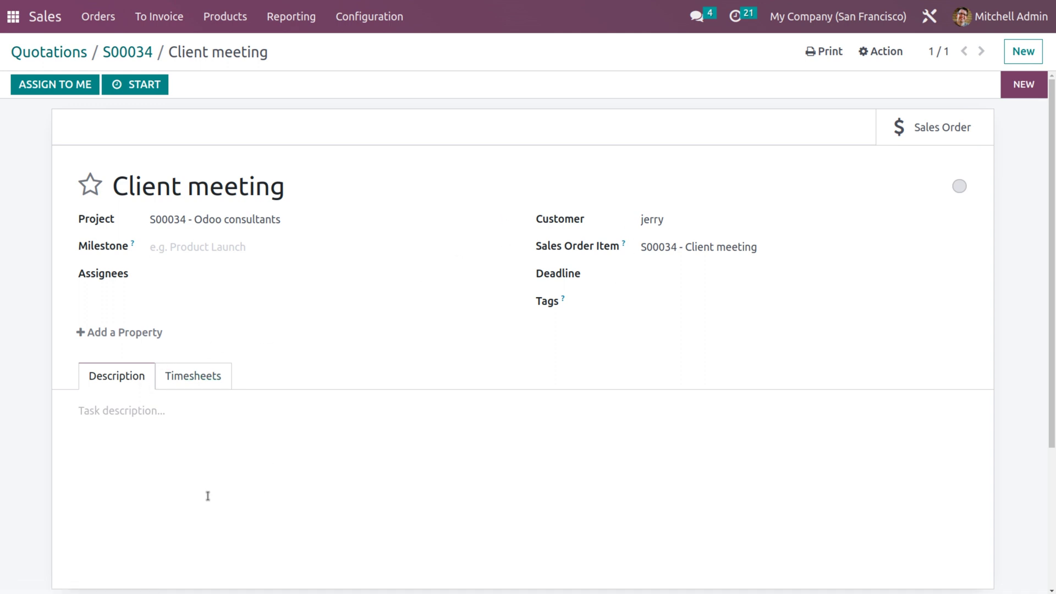
left_click(207, 390)
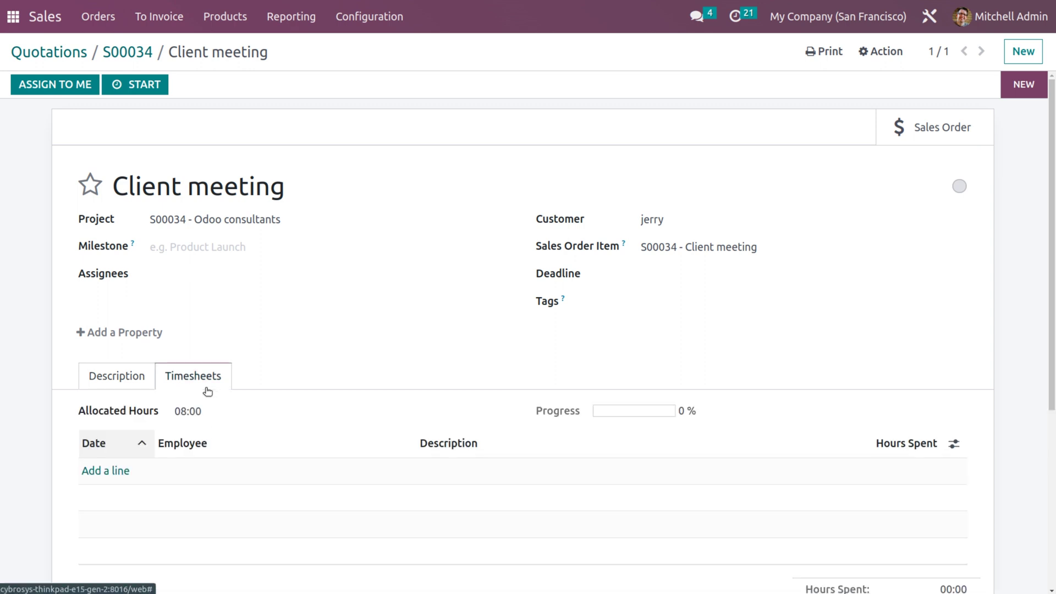
left_click(97, 471)
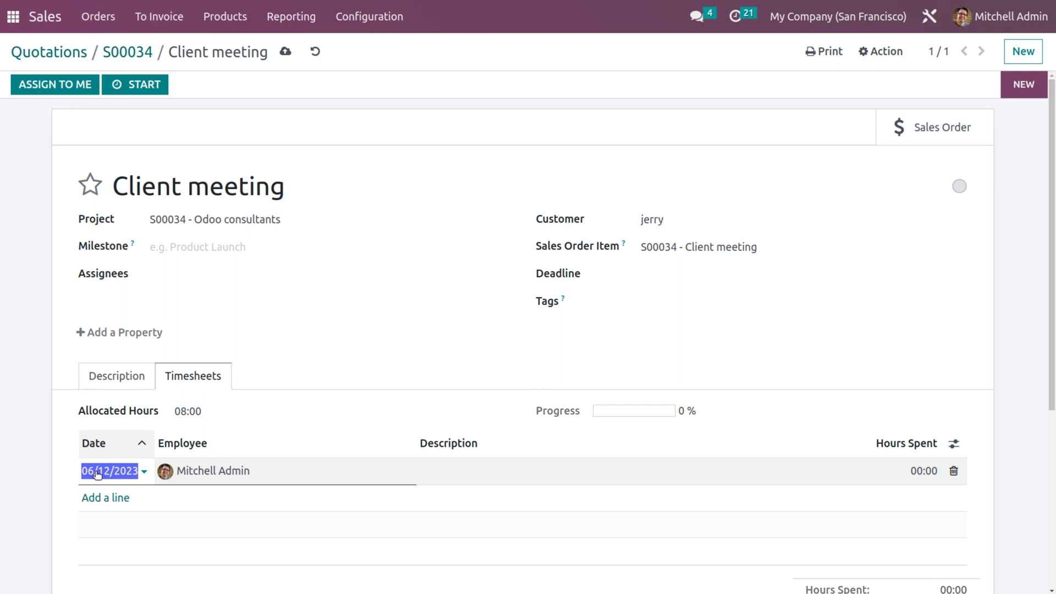
left_click(919, 472)
type("8")
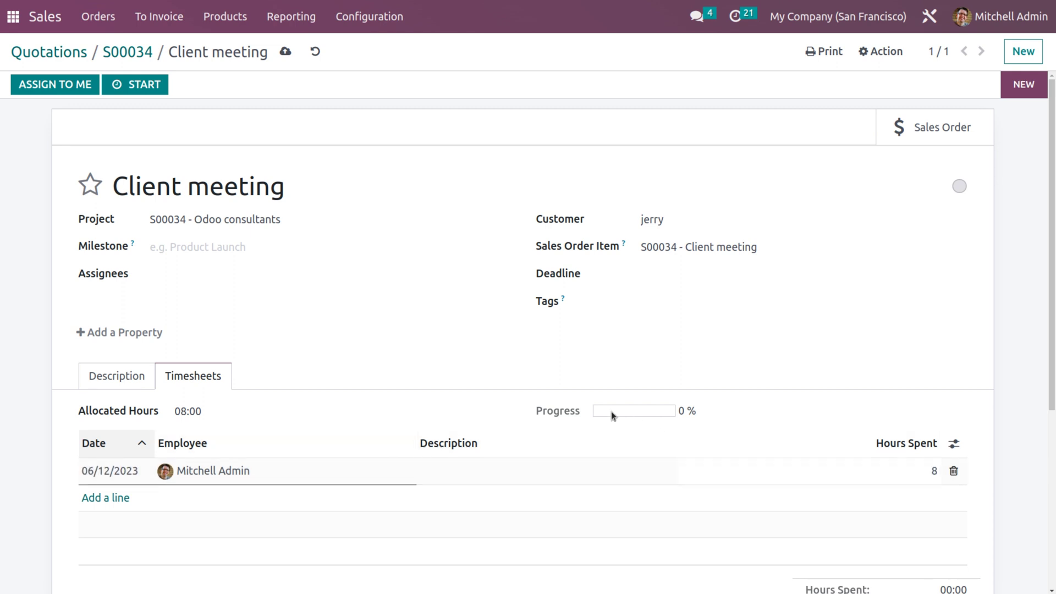
left_click(557, 484)
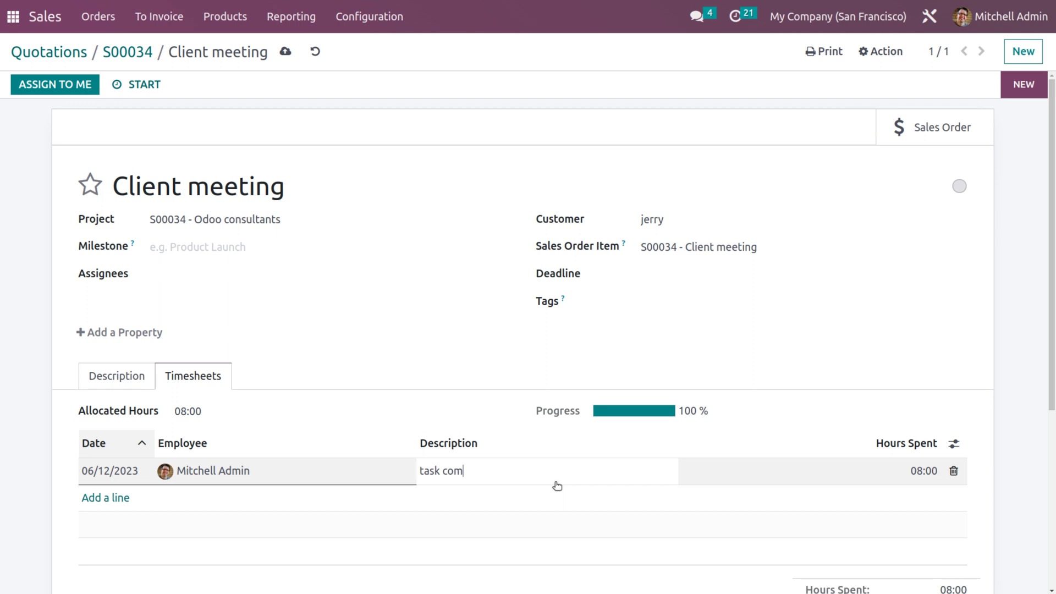
type("task completed")
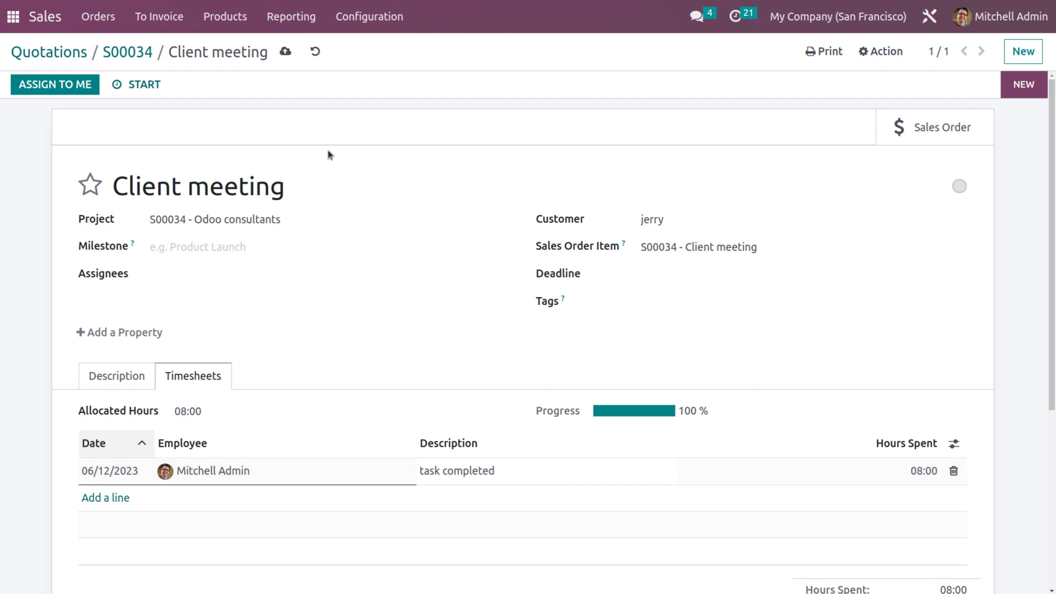
left_click(285, 51)
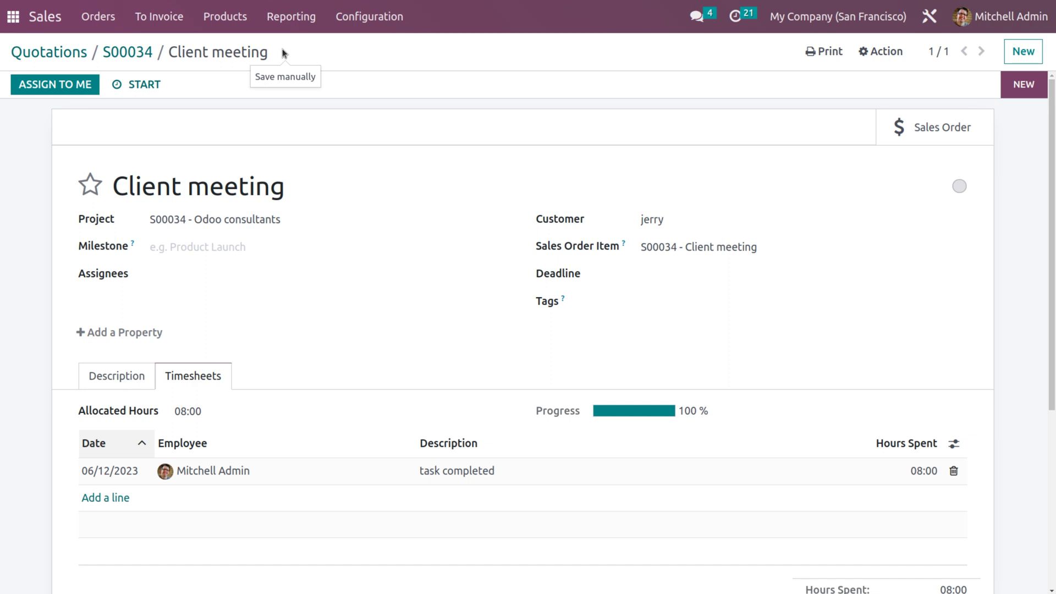
Switch to Expenses and create an accomadation expense re-invoiced to the Client meeting sales order, saving the record
left_click(14, 25)
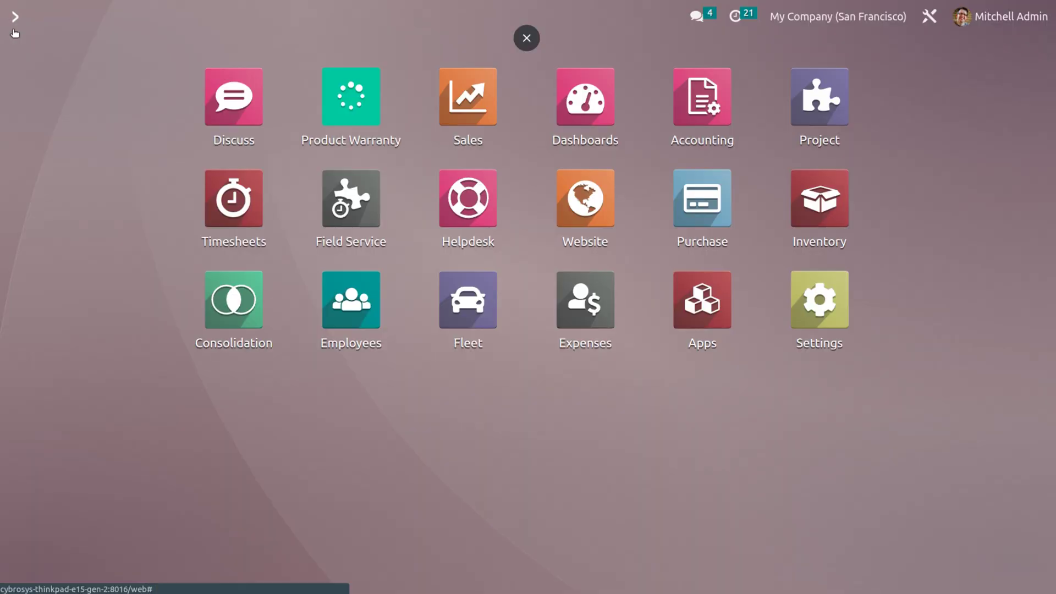
type("ex")
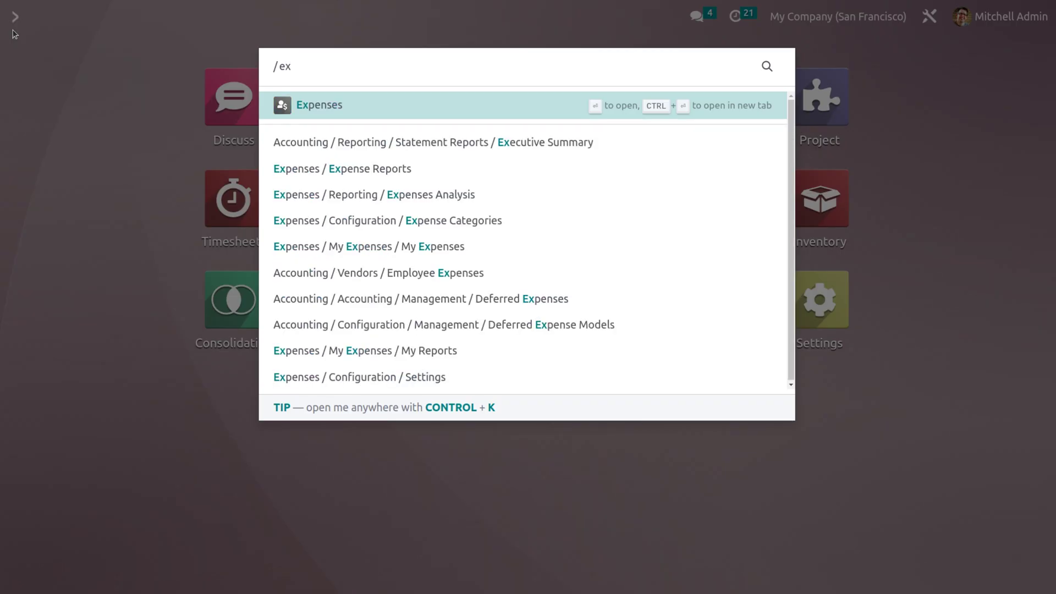
key("Escape")
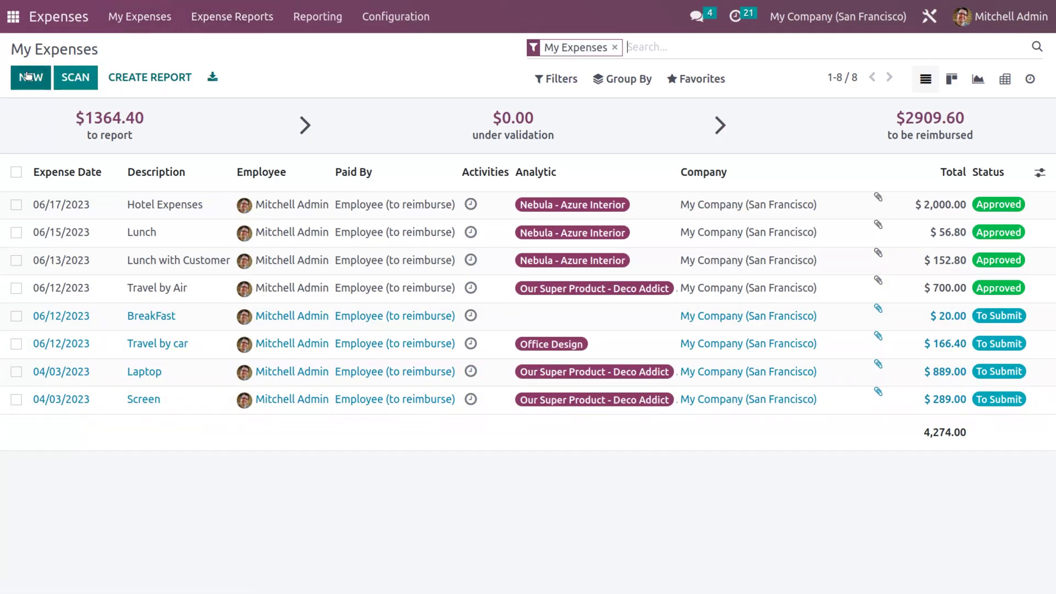
left_click(30, 76)
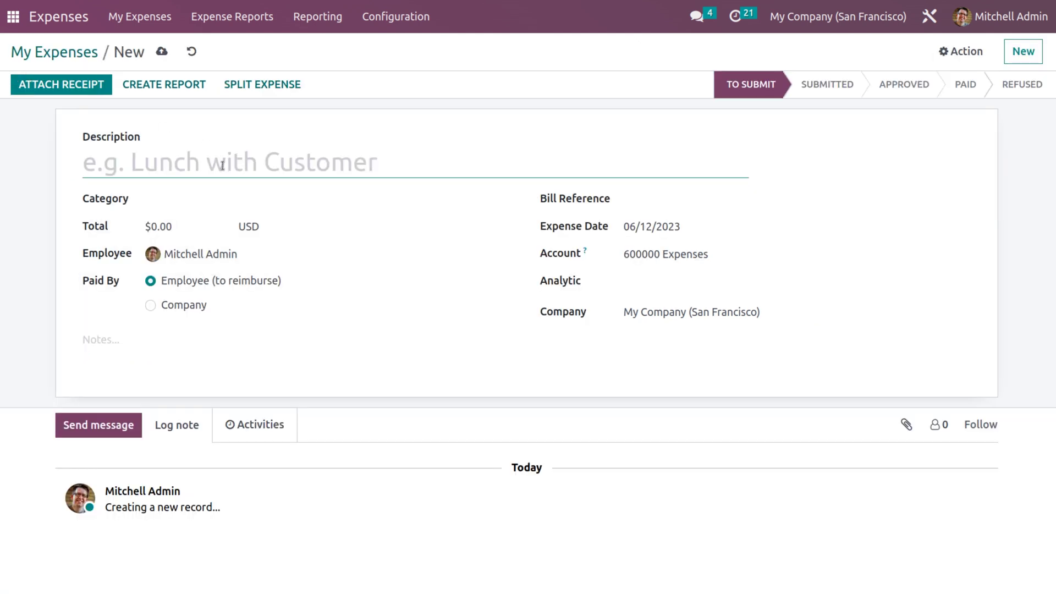
left_click(242, 205)
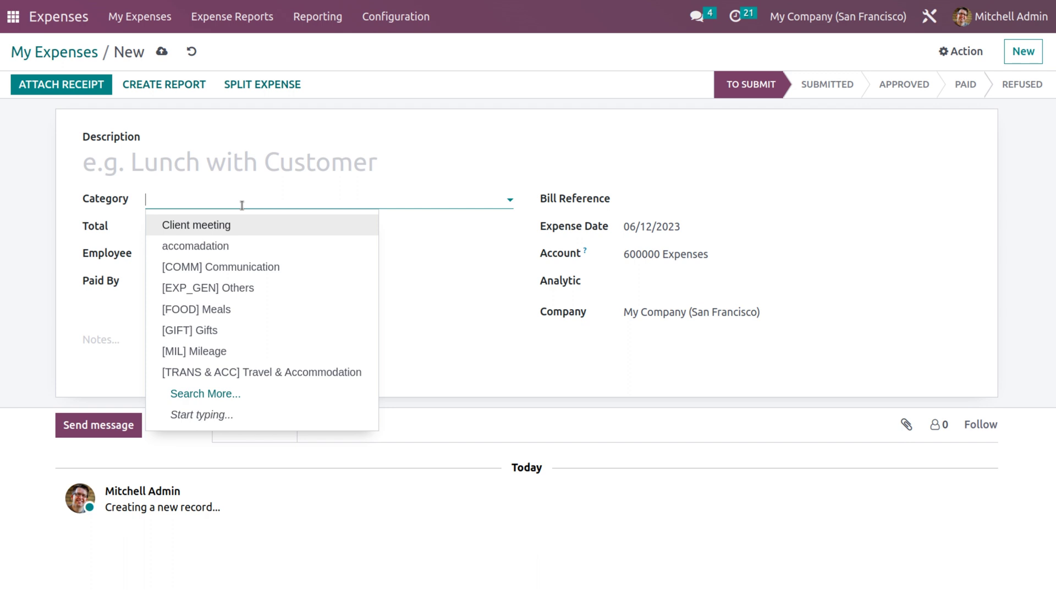
left_click(225, 245)
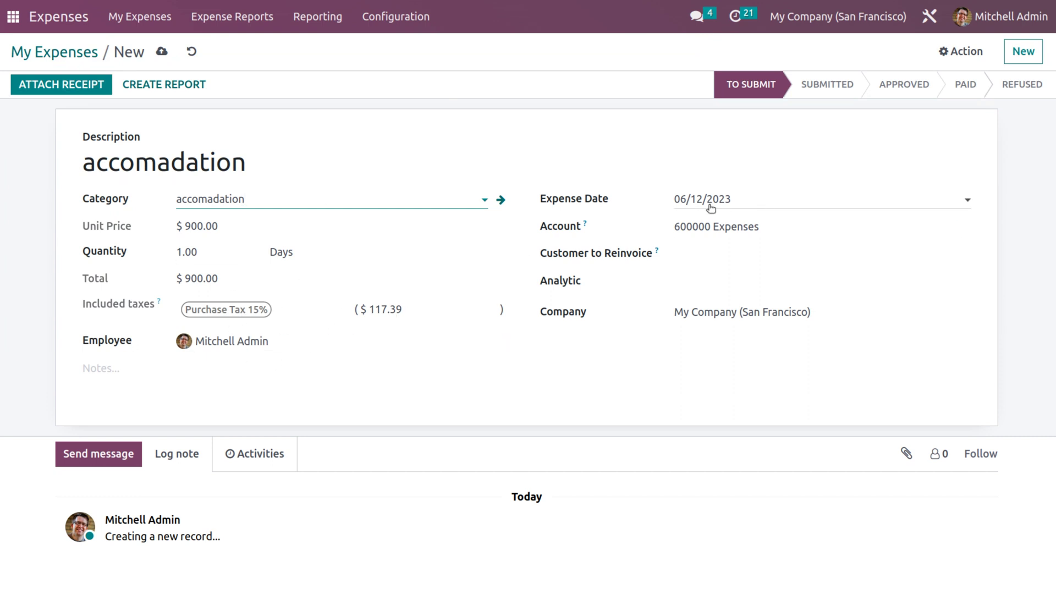
left_click(710, 257)
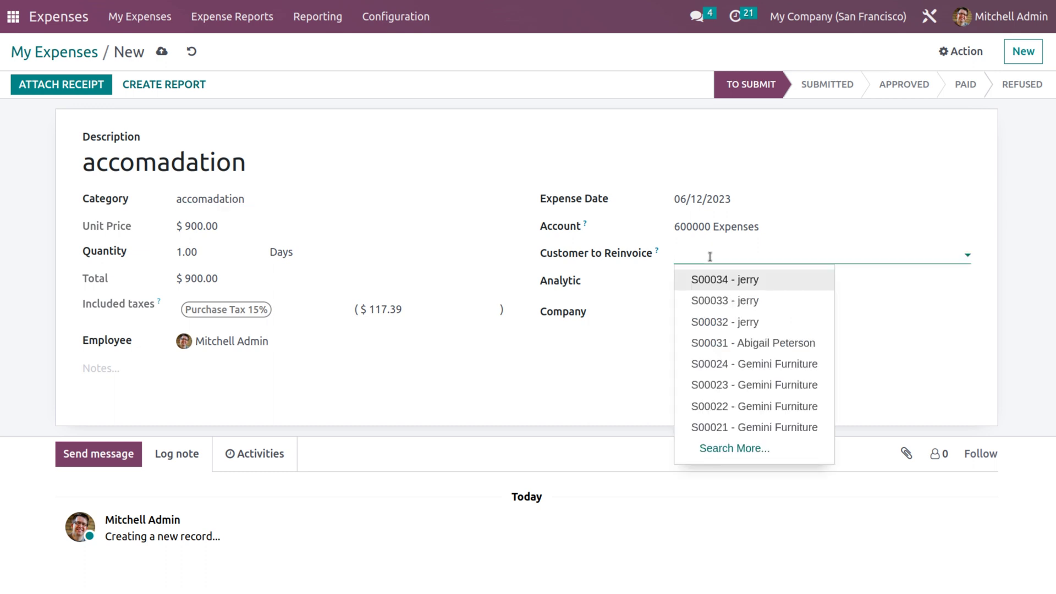
left_click(711, 279)
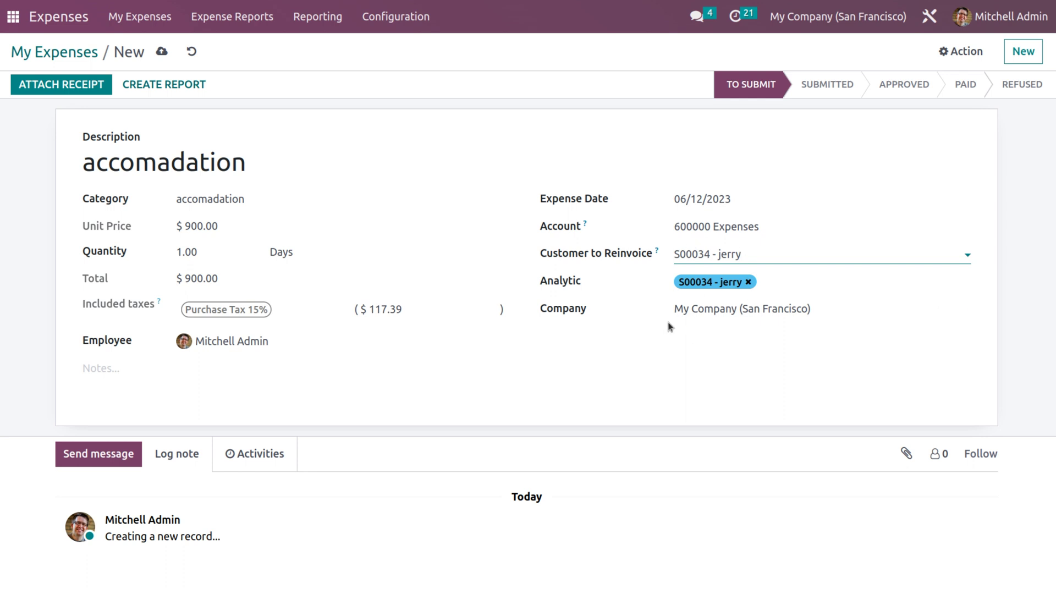
left_click(163, 49)
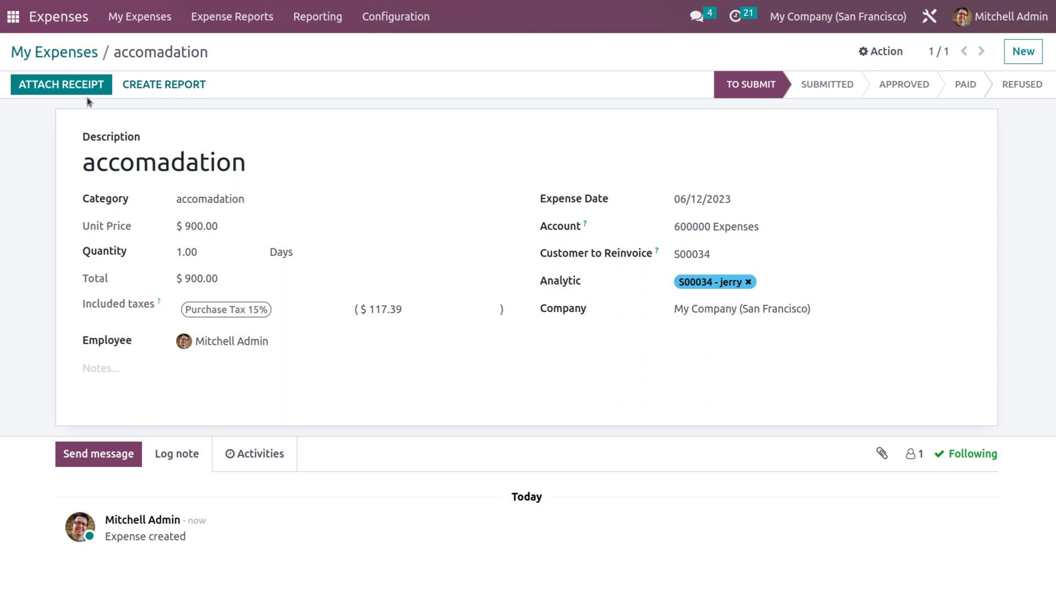
Create an expense report from the accomadation expense and submit it to the manager
left_click(157, 85)
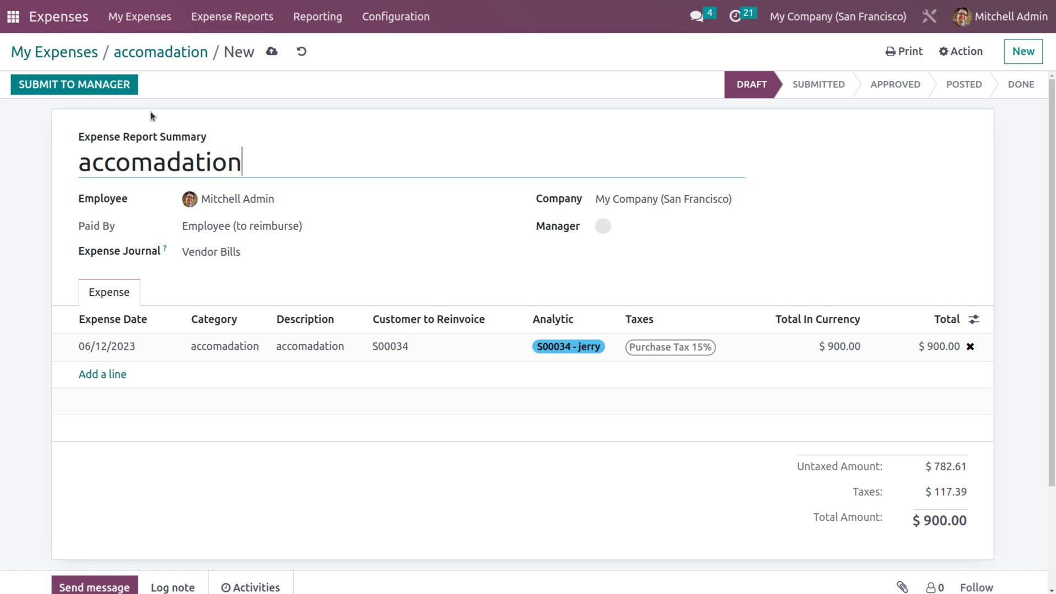
left_click(119, 88)
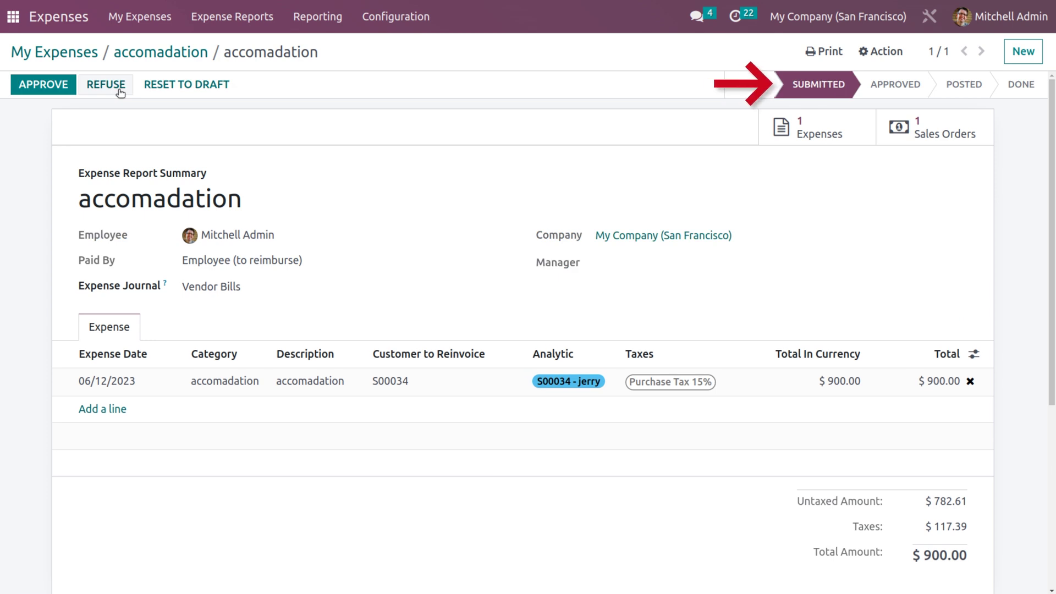
Examine the expense and the sales order linked to the submitted report, and return to the report
left_click(844, 123)
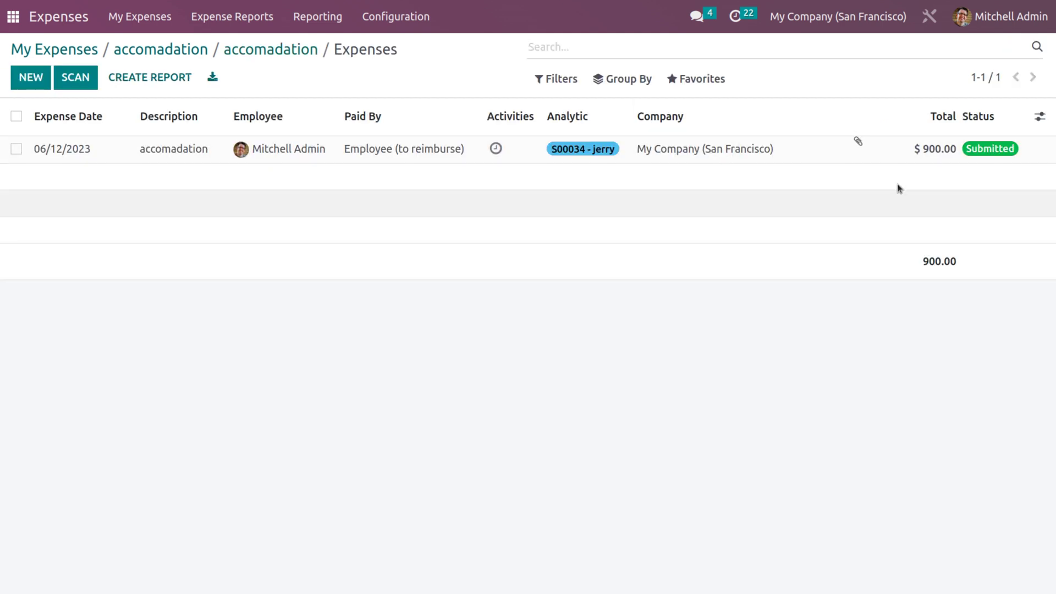
left_click(234, 49)
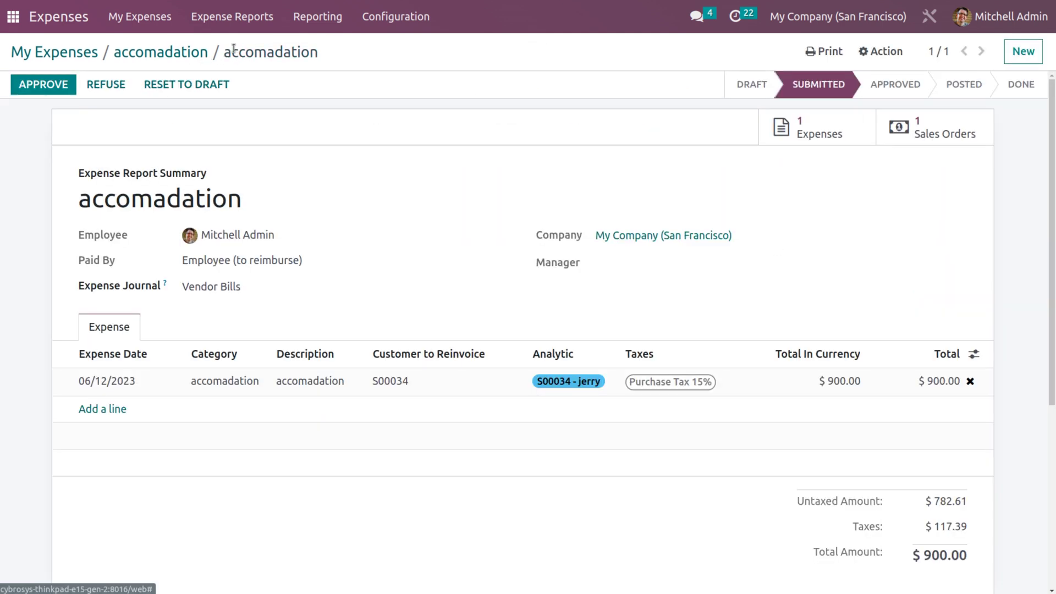
left_click(943, 121)
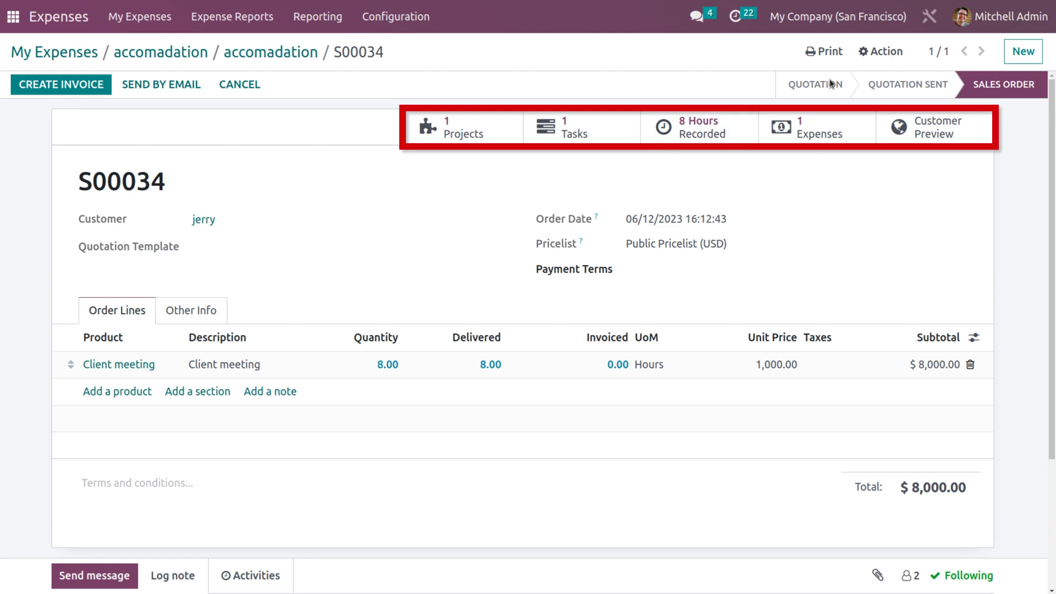
left_click(261, 55)
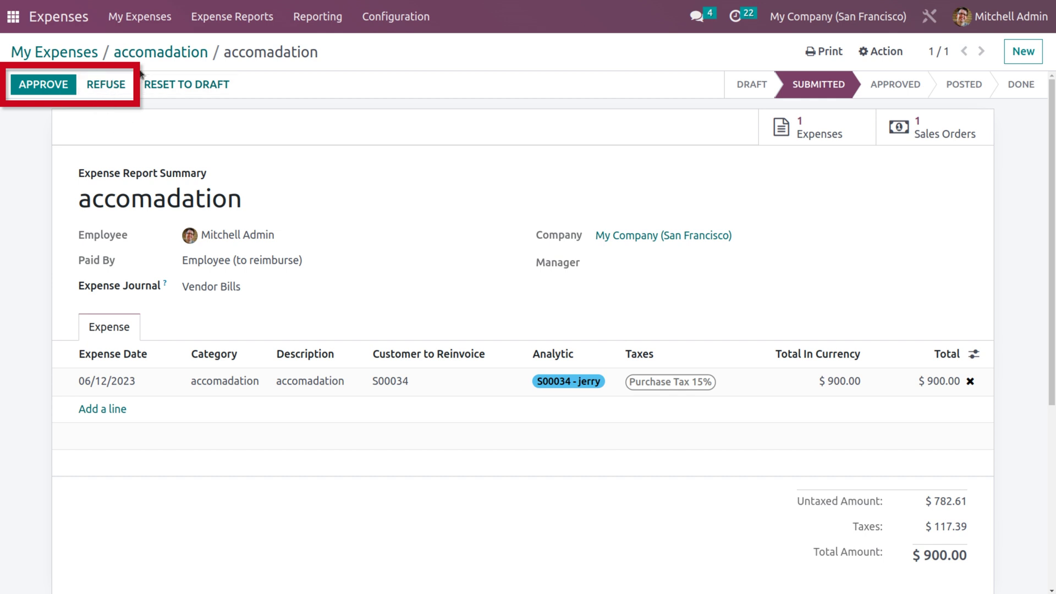
Approve and post the accomadation expense report, and open the journal items of its journal entry
left_click(36, 88)
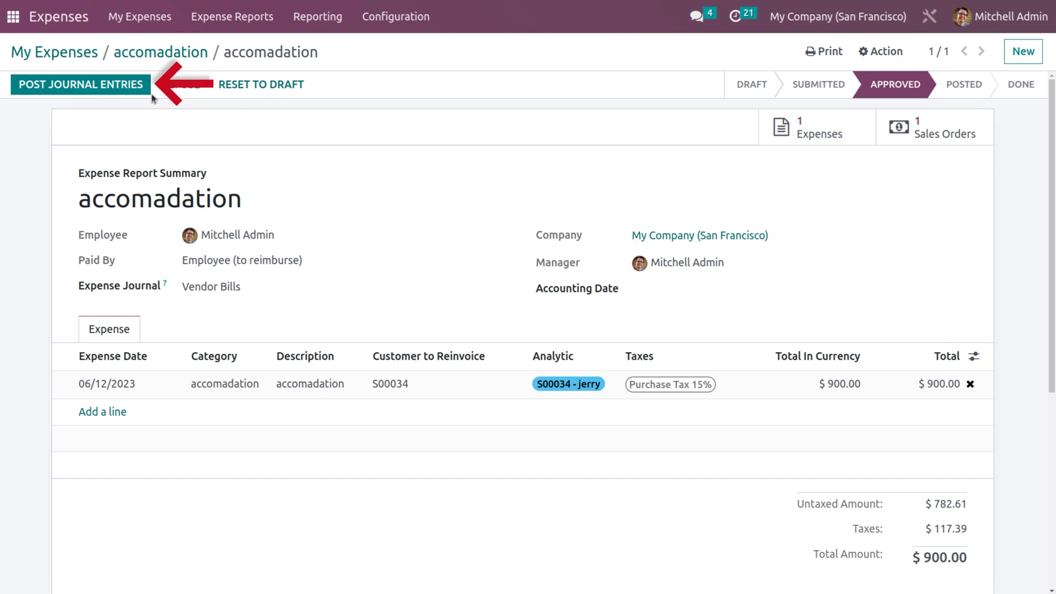
left_click(120, 86)
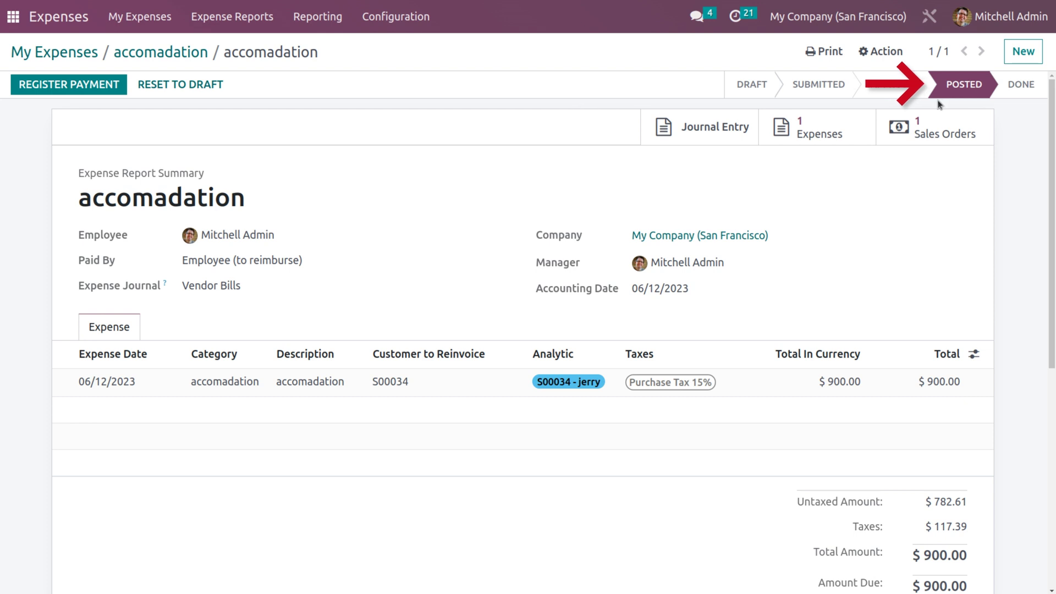
left_click(732, 142)
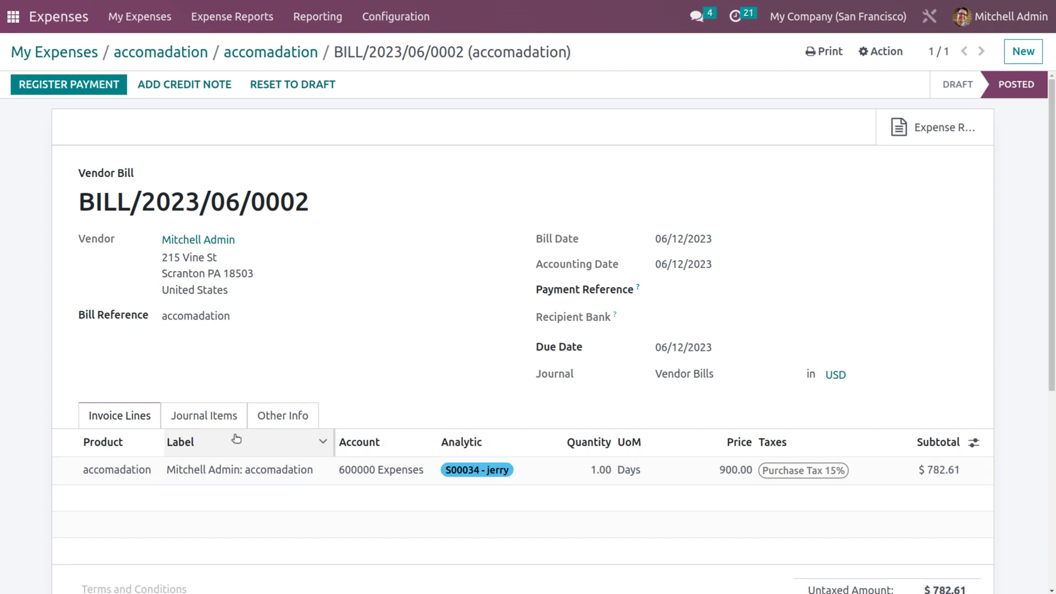
left_click(213, 421)
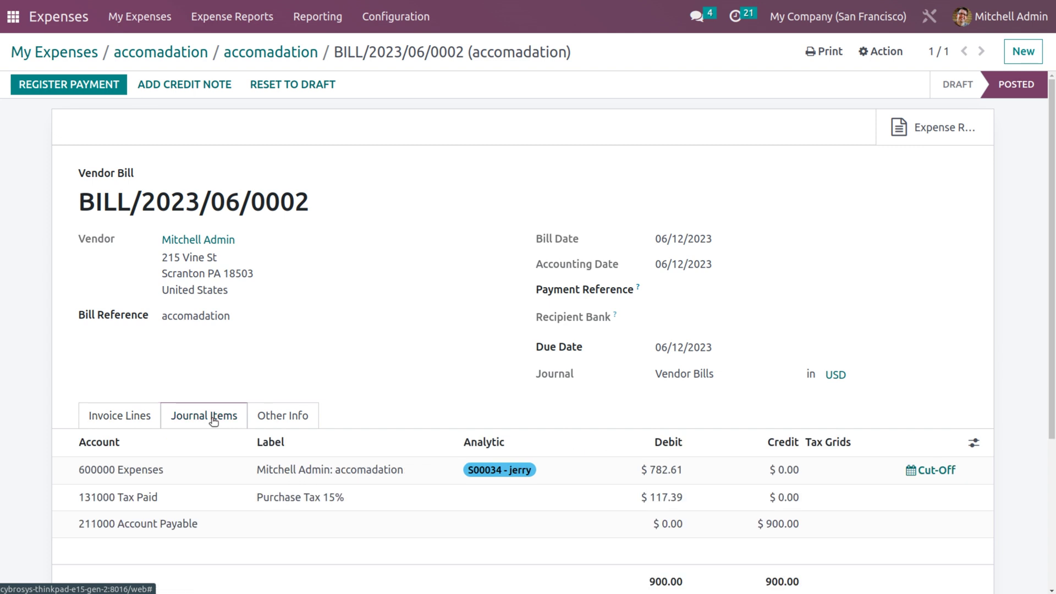
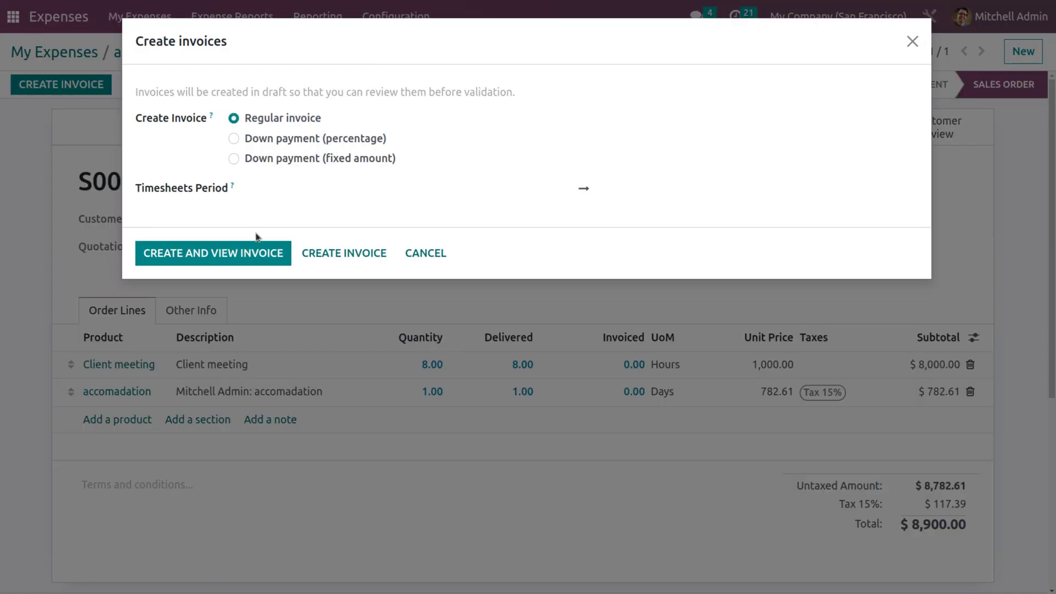
Bill the sales order with a confirmed regular invoice and register its payment through the Bank journal using the Manual method
left_click(277, 255)
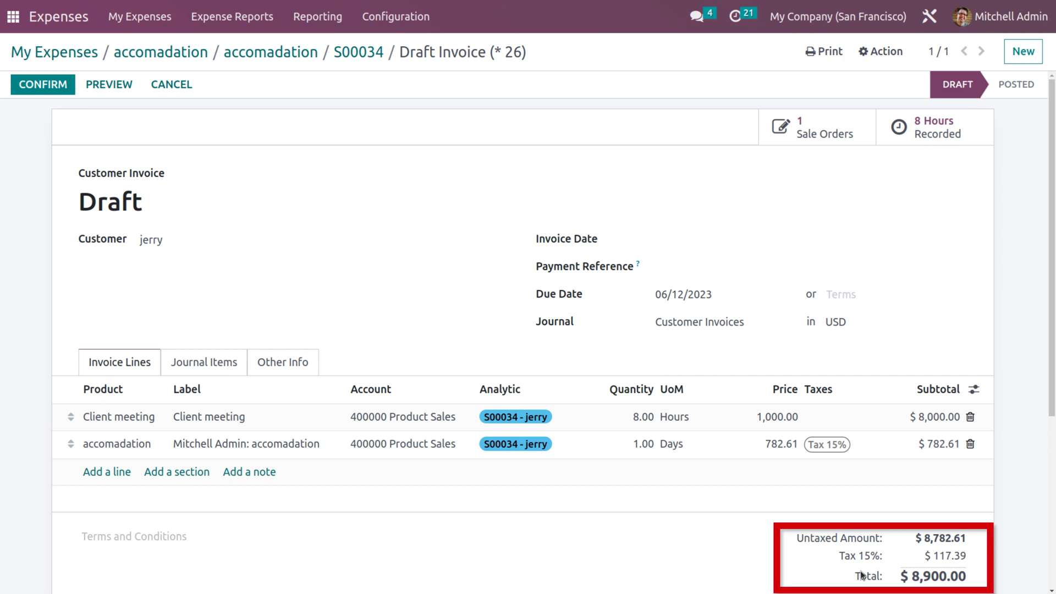
left_click(48, 85)
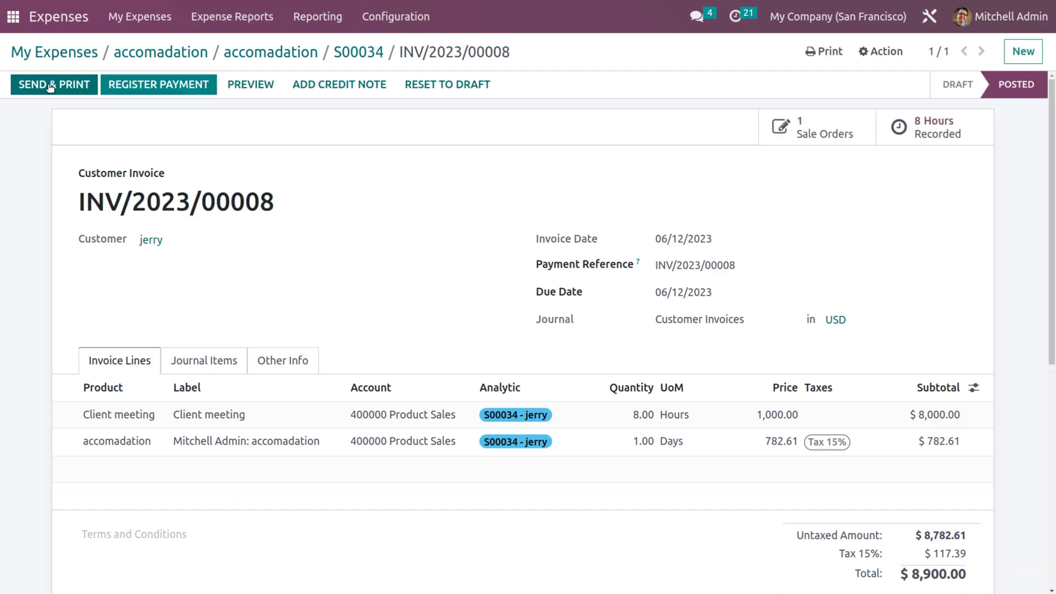
left_click(117, 86)
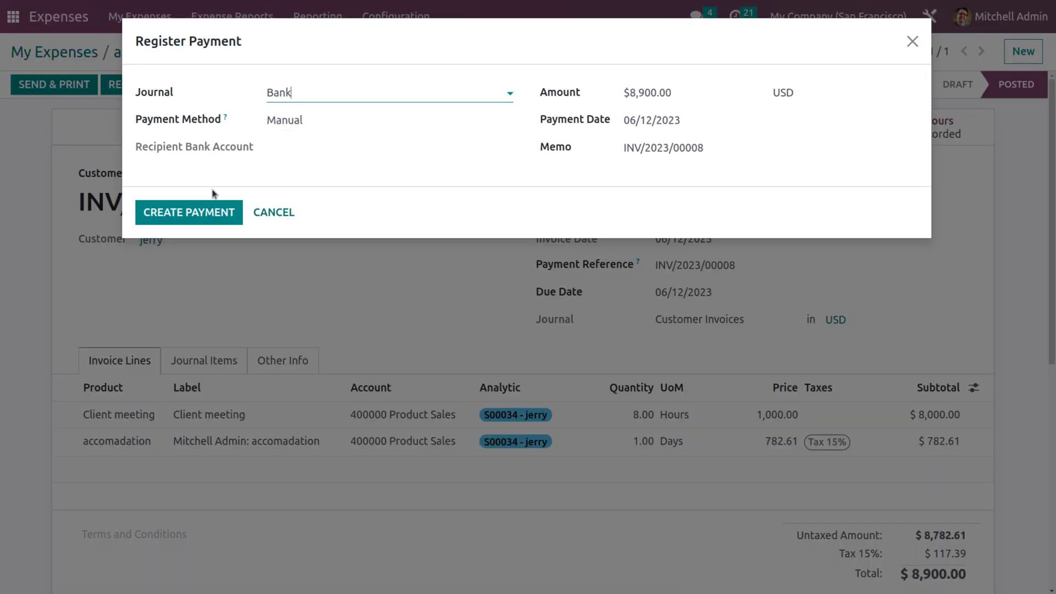
left_click(215, 219)
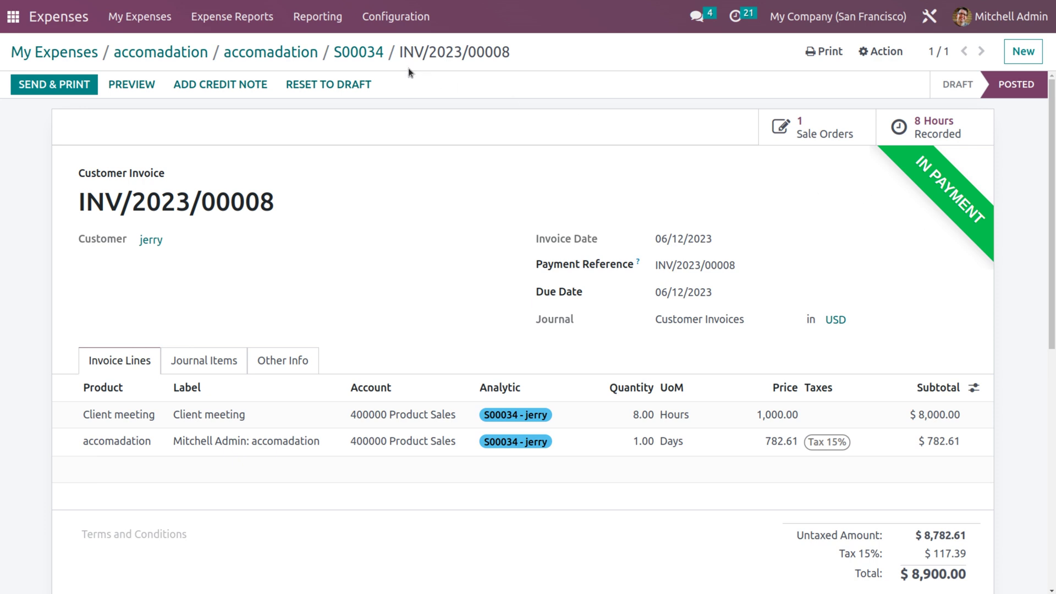
Review sales order S00034 and its customer invoice, and examine the expense linked to the accomadation expense report
left_click(377, 60)
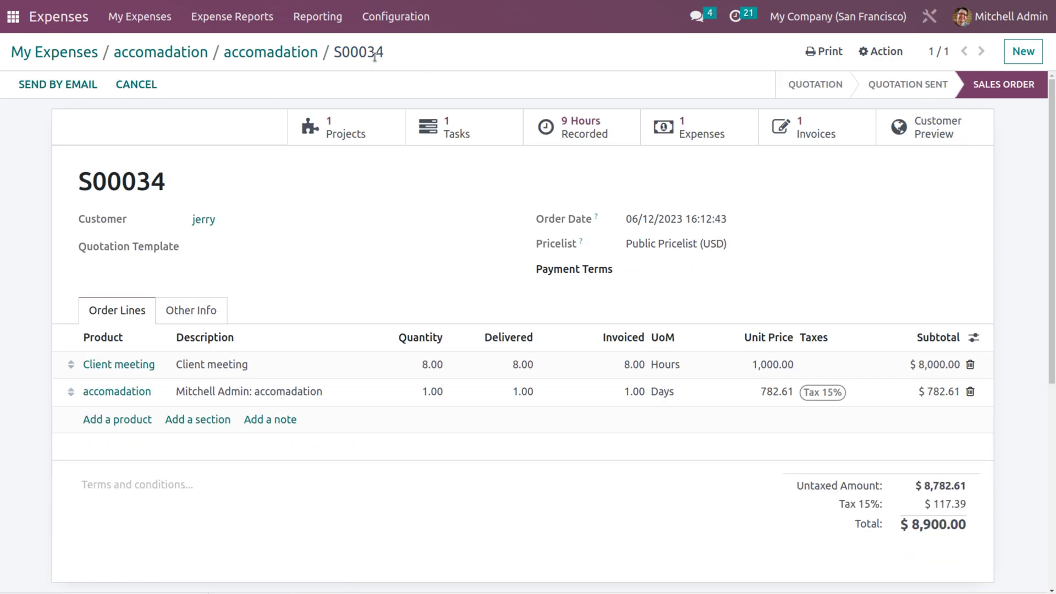
left_click(784, 136)
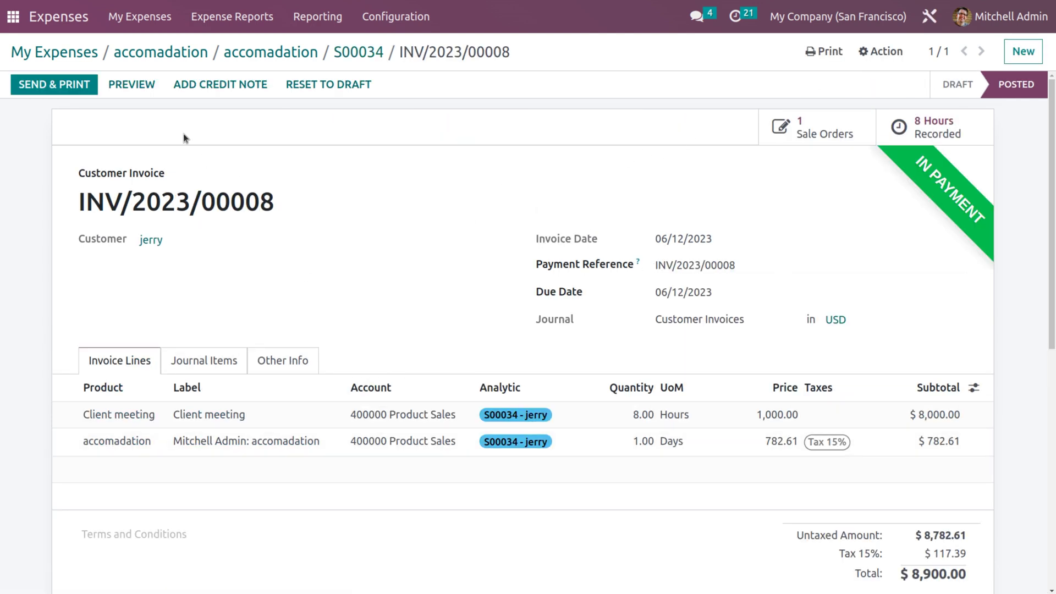
left_click(243, 53)
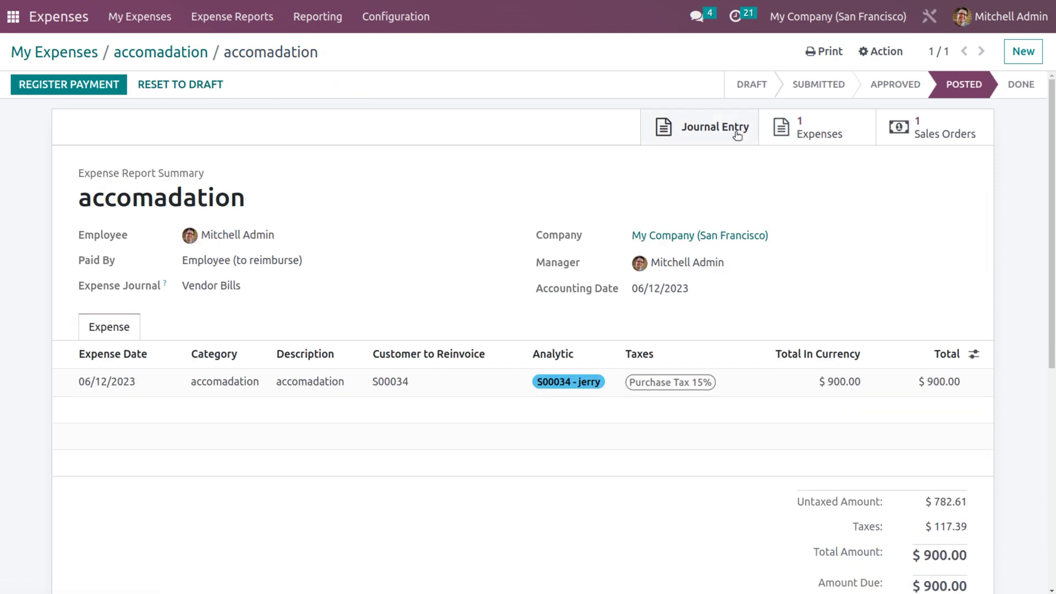
left_click(804, 131)
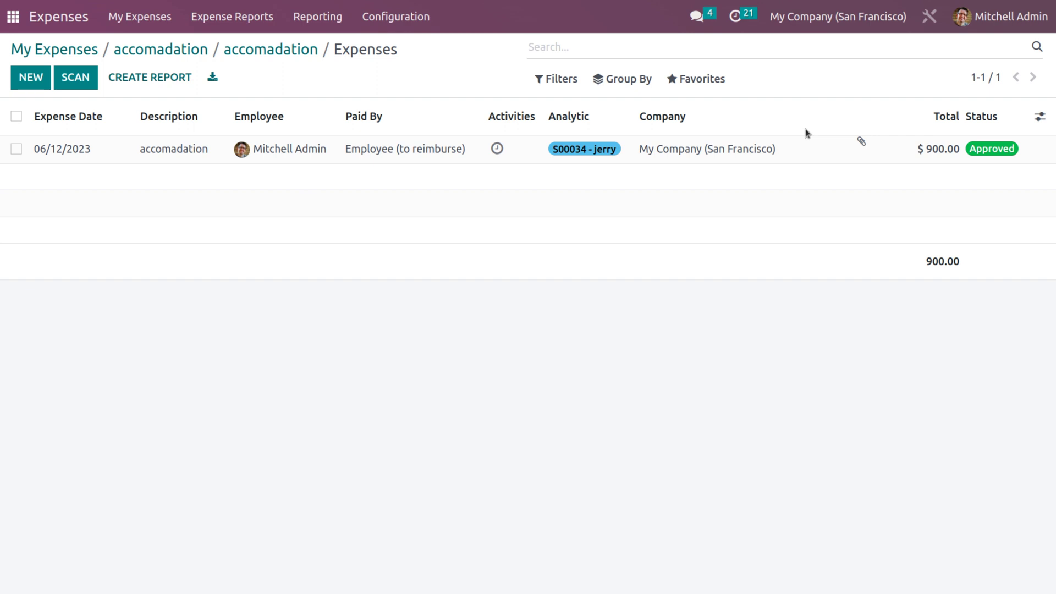
left_click(746, 149)
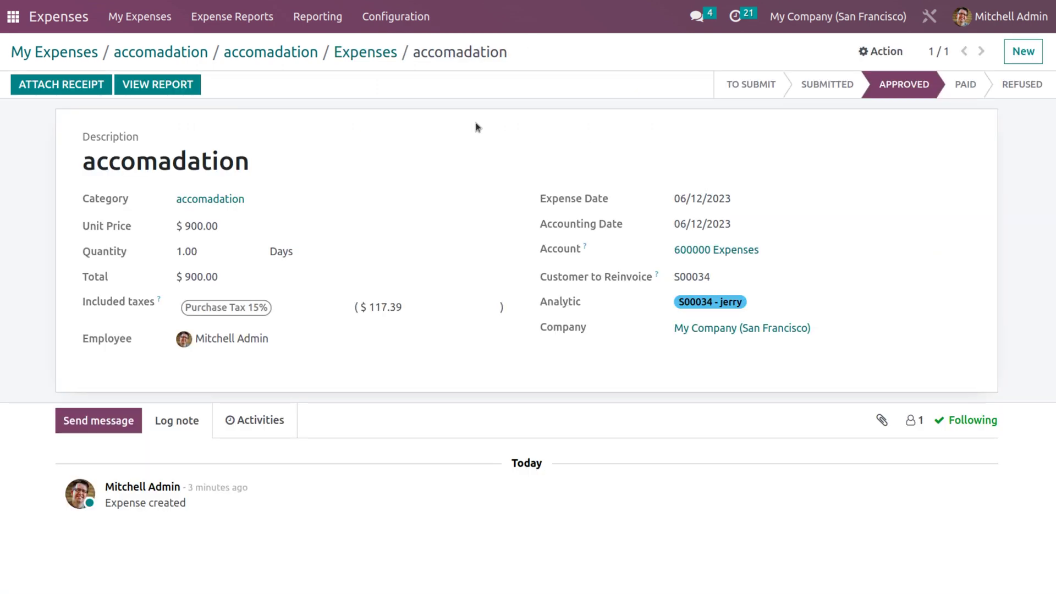
Return to the accomadation expense report and register its payment through the Bank journal using the Manual method
left_click(159, 84)
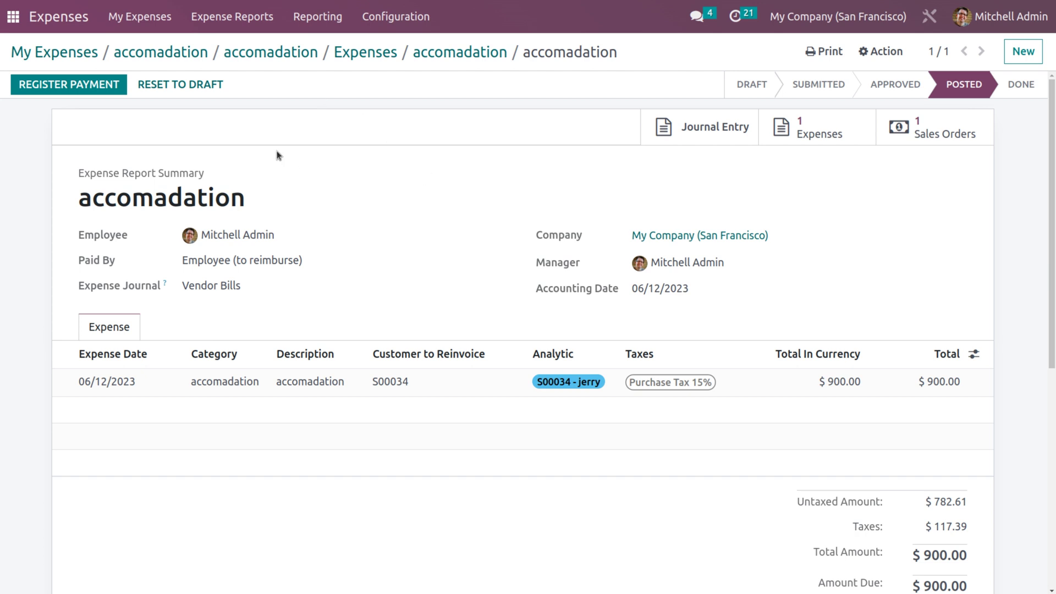
left_click(108, 86)
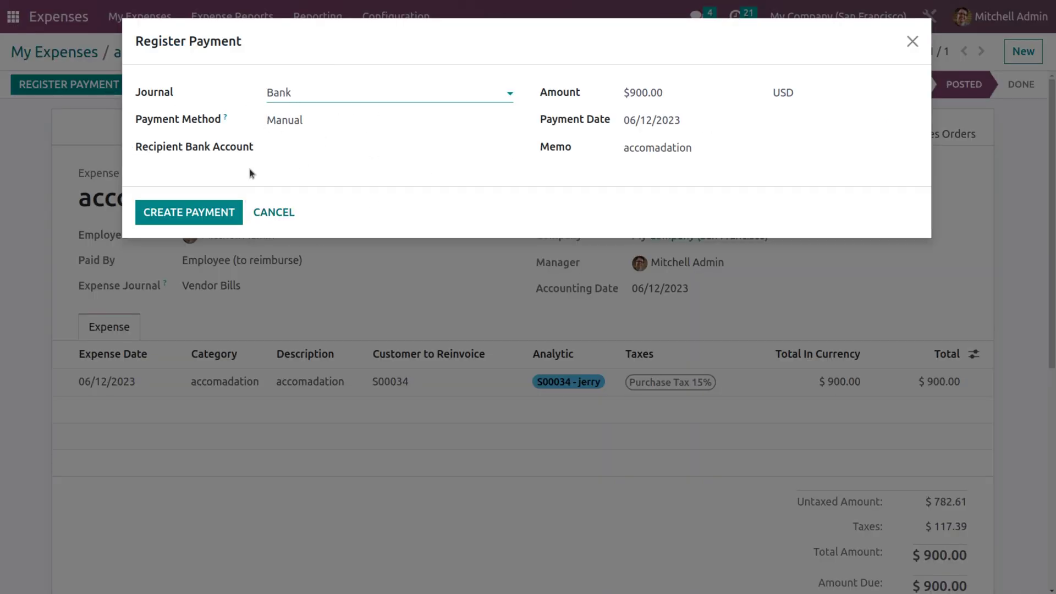
left_click(203, 219)
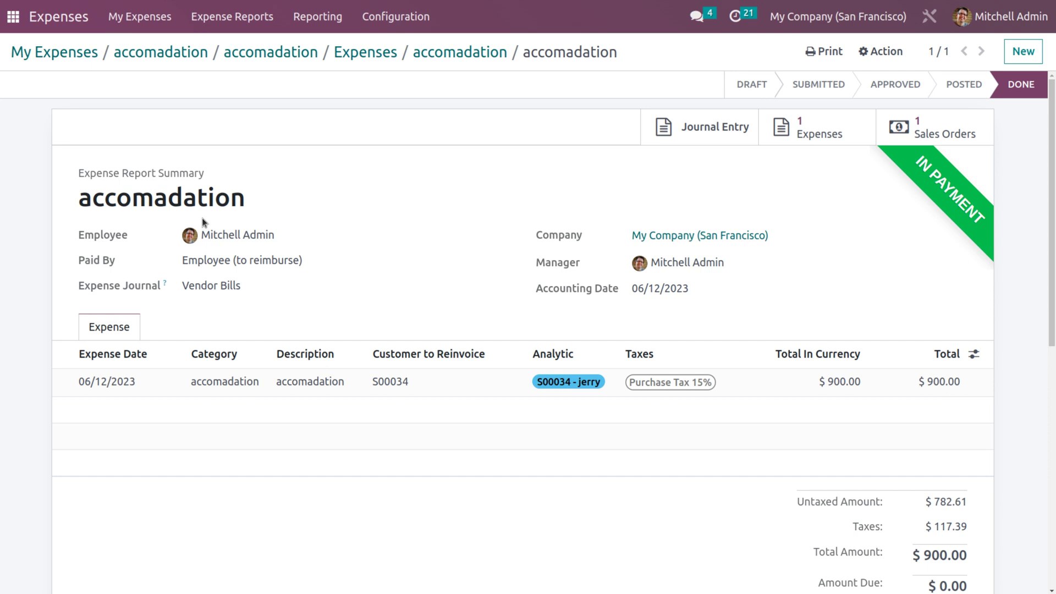
Open the Client meeting product in the Sales app and set its expenses to re-invoice at sales price
left_click(10, 19)
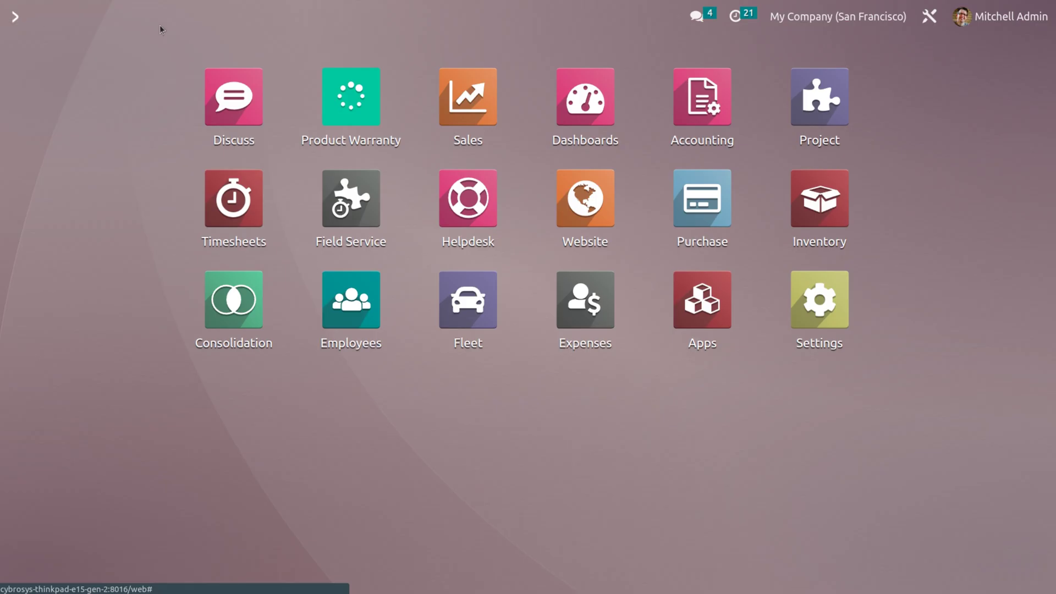
left_click(464, 110)
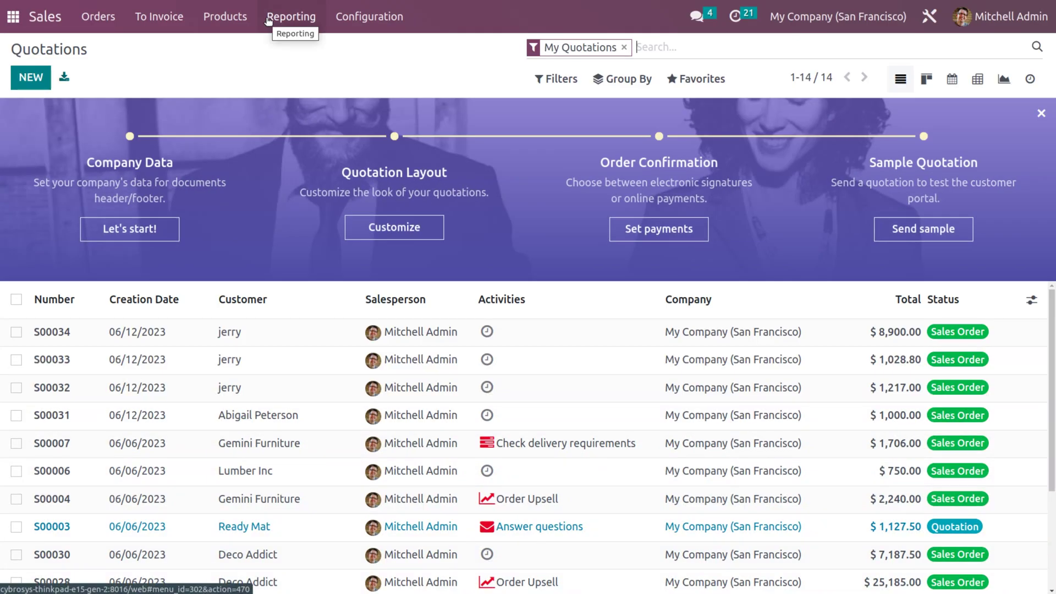
left_click(226, 16)
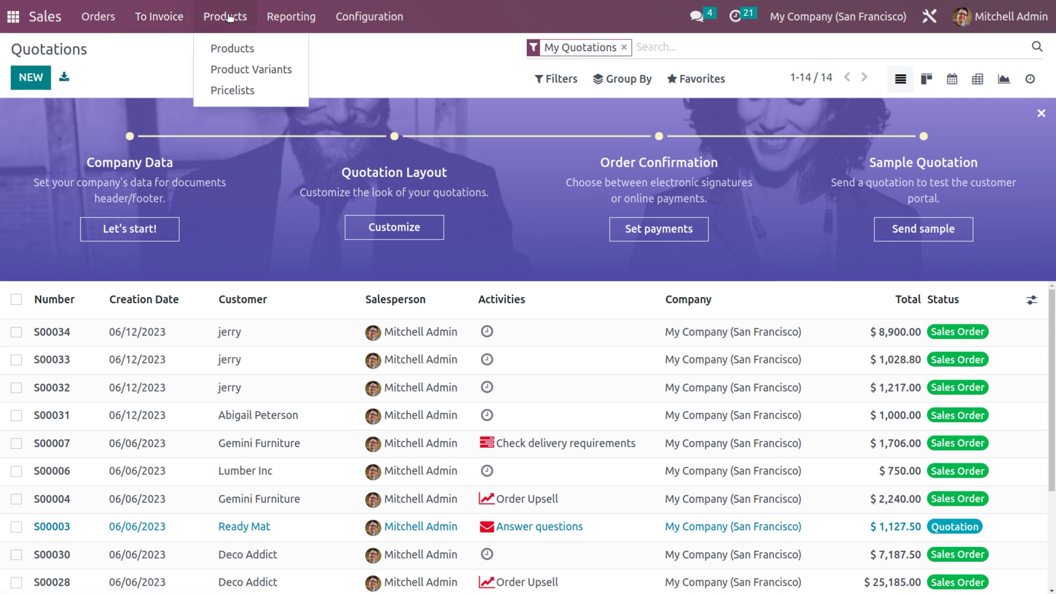
left_click(232, 48)
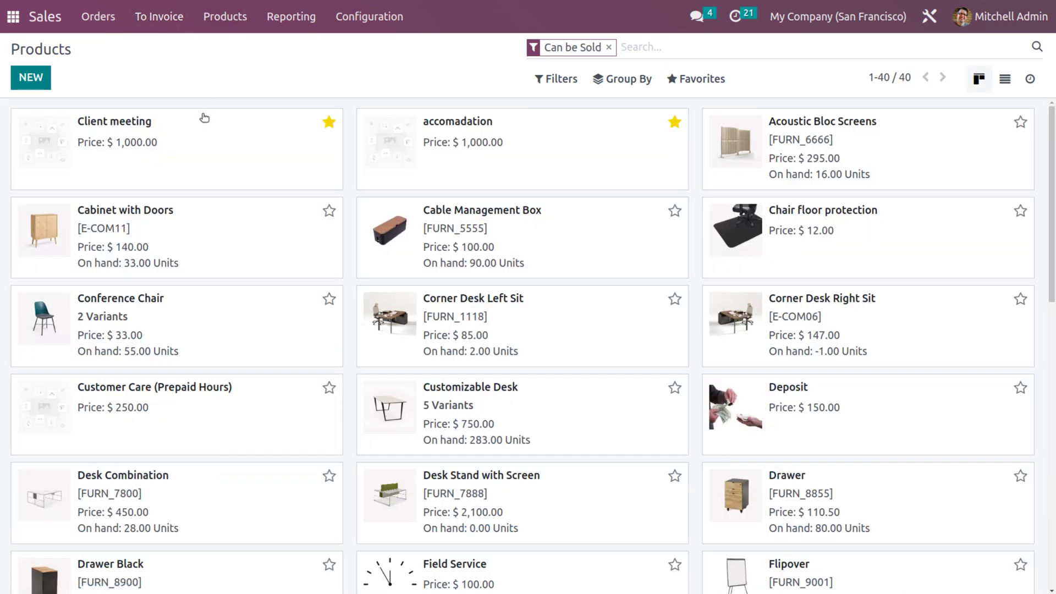
left_click(218, 142)
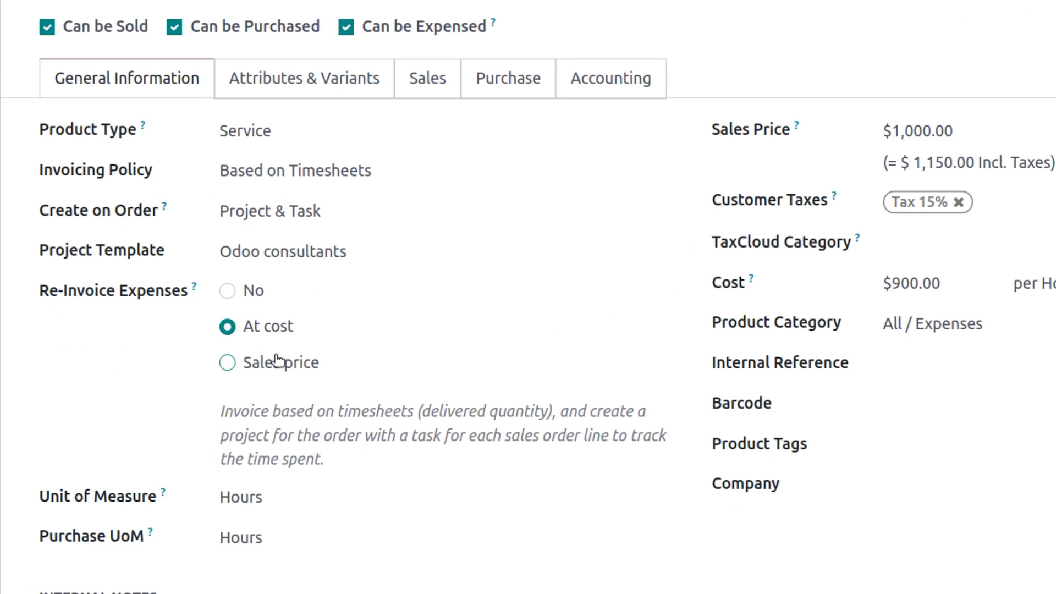
left_click(278, 366)
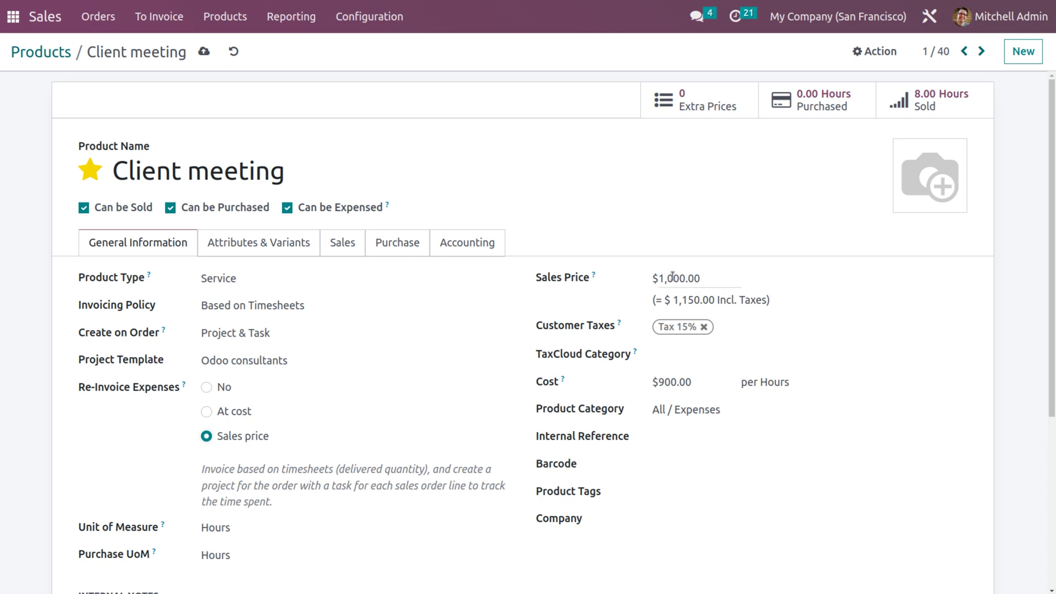
Set the Client meeting product's sales price to $1,100.00 and its cost to $1,000.00, and save the product
left_click(672, 276)
type("1")
left_click(676, 382)
key("BackSpace")
key("BackSpace")
key("BackSpace")
type("1000")
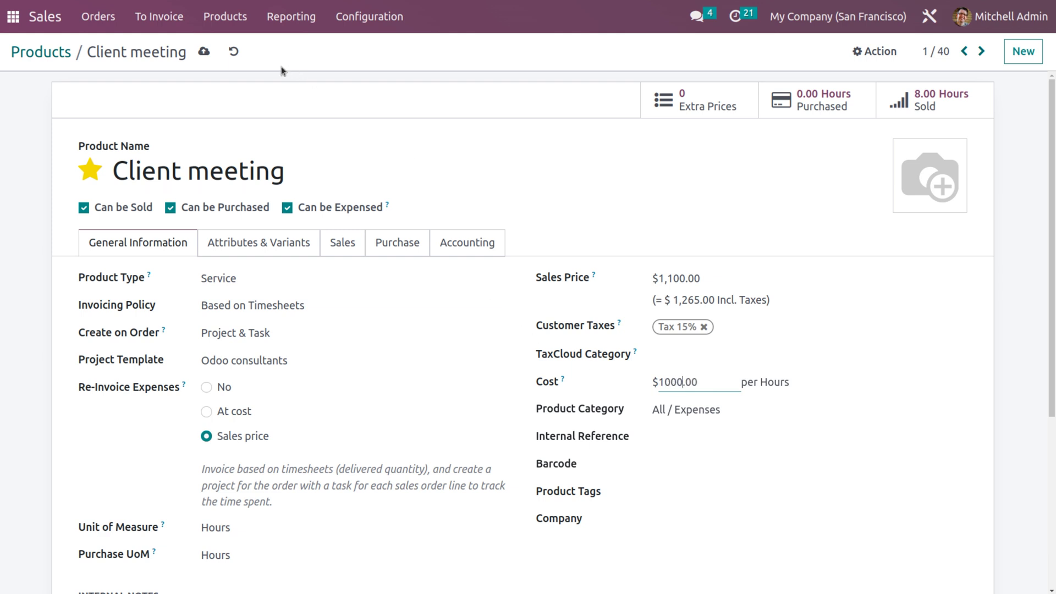
left_click(203, 55)
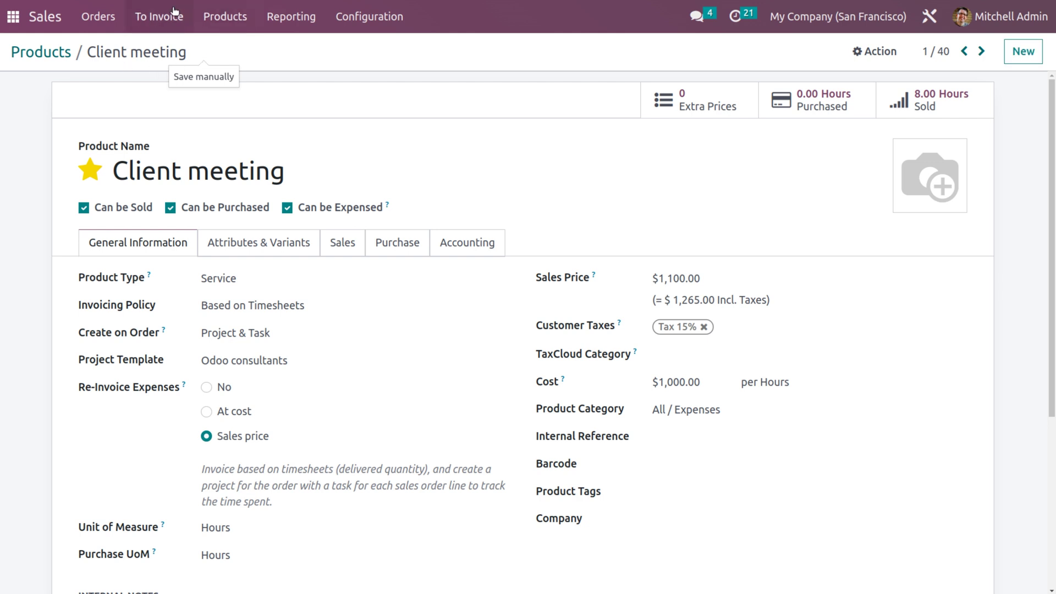
Open the accomadation product and set its expenses to re-invoice at sales price
left_click(40, 52)
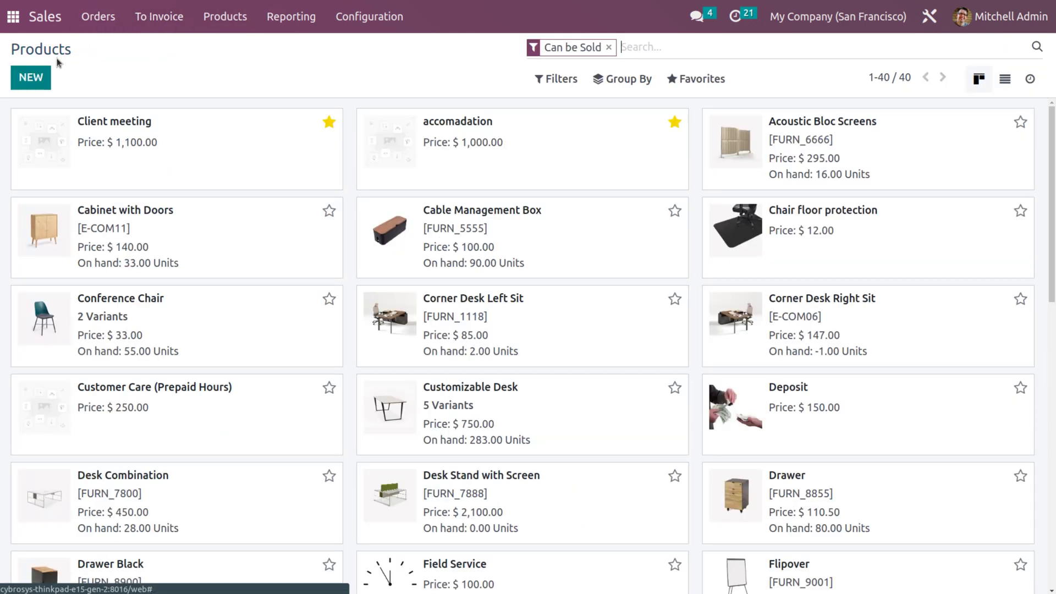
left_click(388, 163)
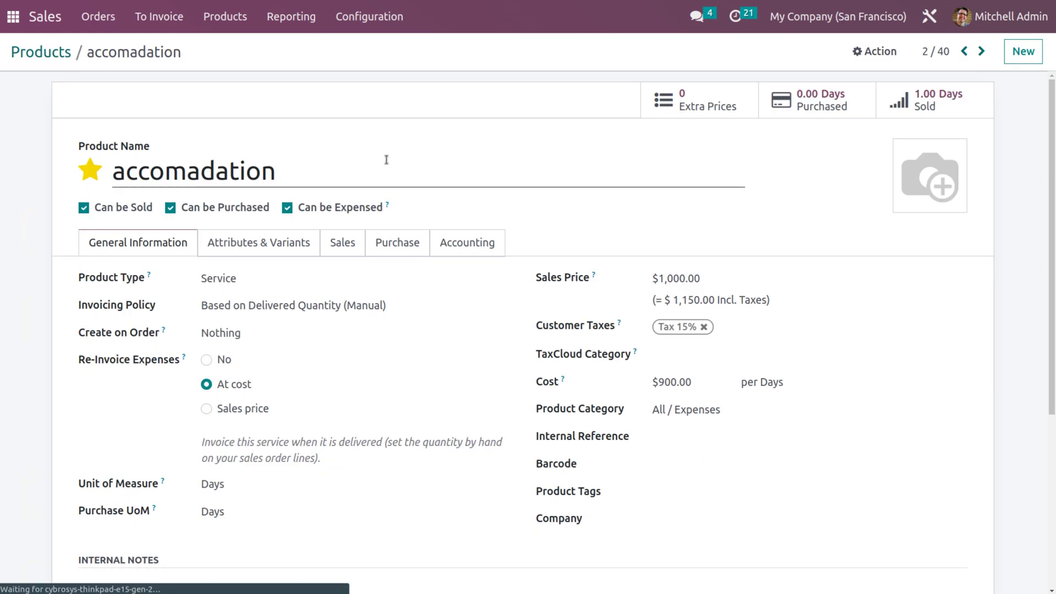
left_click(220, 411)
Set the accomadation product's sales price to $1,100.00 and its cost to $1,000.00, and save the product
left_click(672, 277)
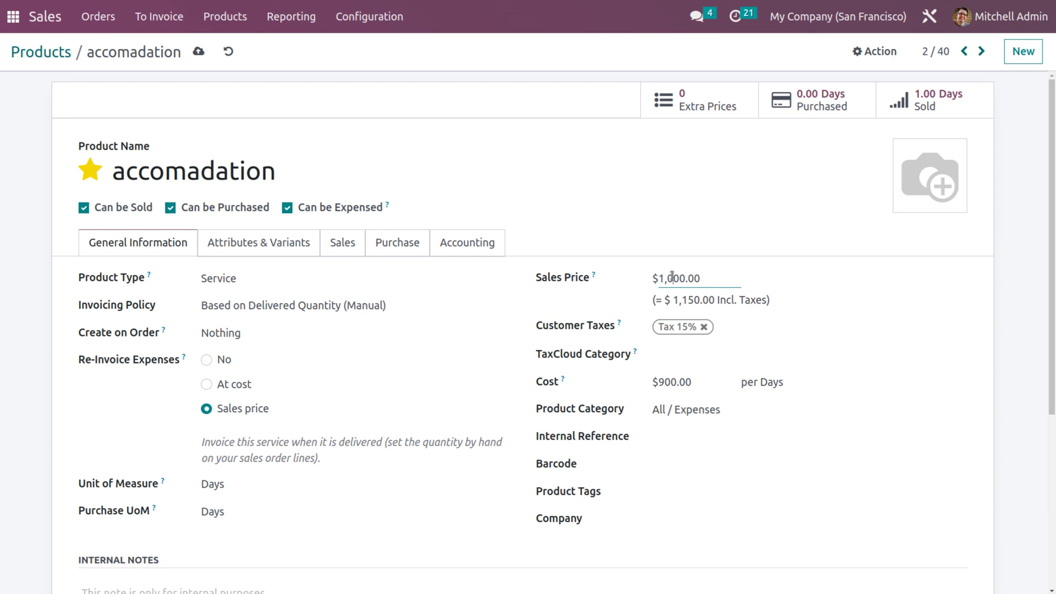
type("1")
left_click(697, 384)
key("BackSpace")
type("1000")
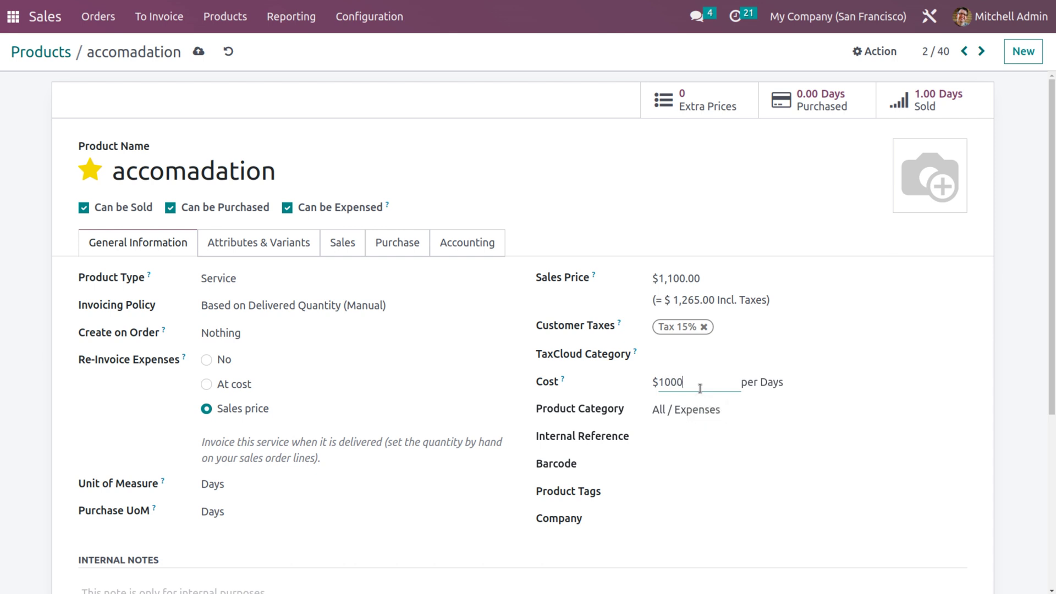
left_click(432, 129)
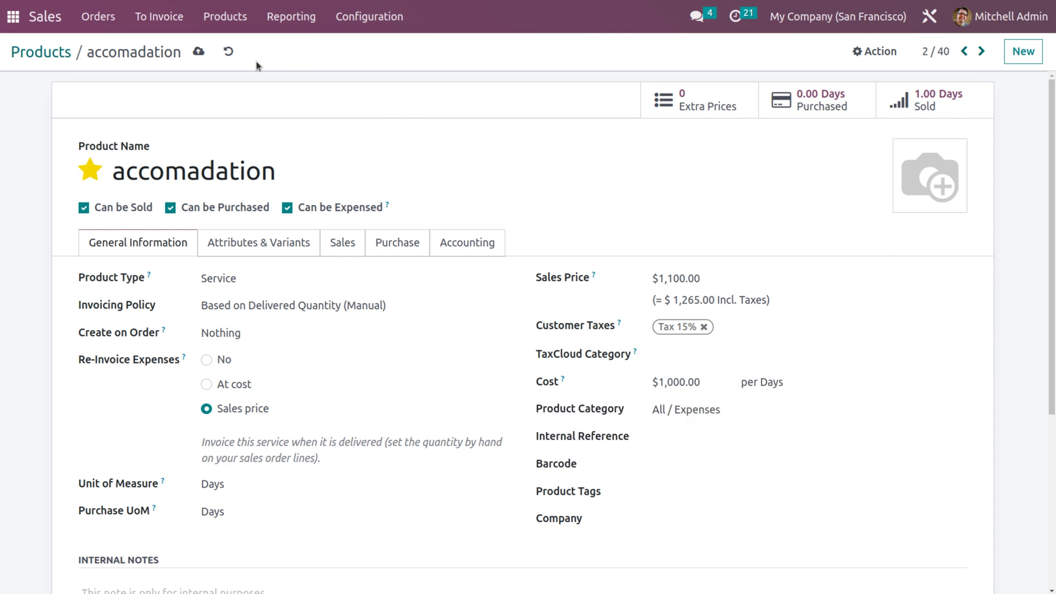
left_click(199, 52)
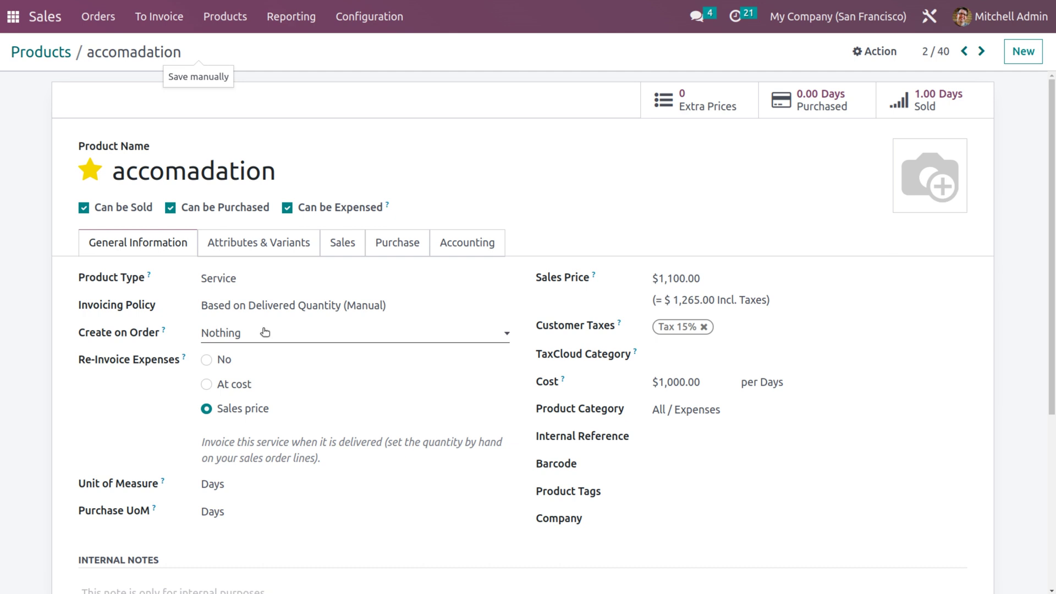
Create a new quotation and select an existing individual contact as its customer
left_click(108, 17)
left_click(133, 55)
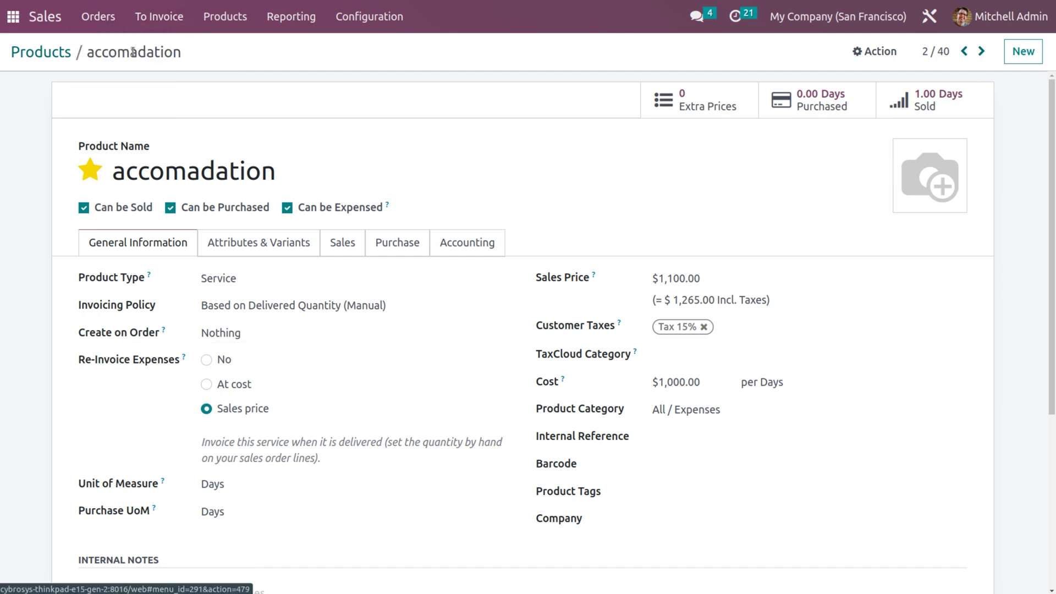
left_click(37, 75)
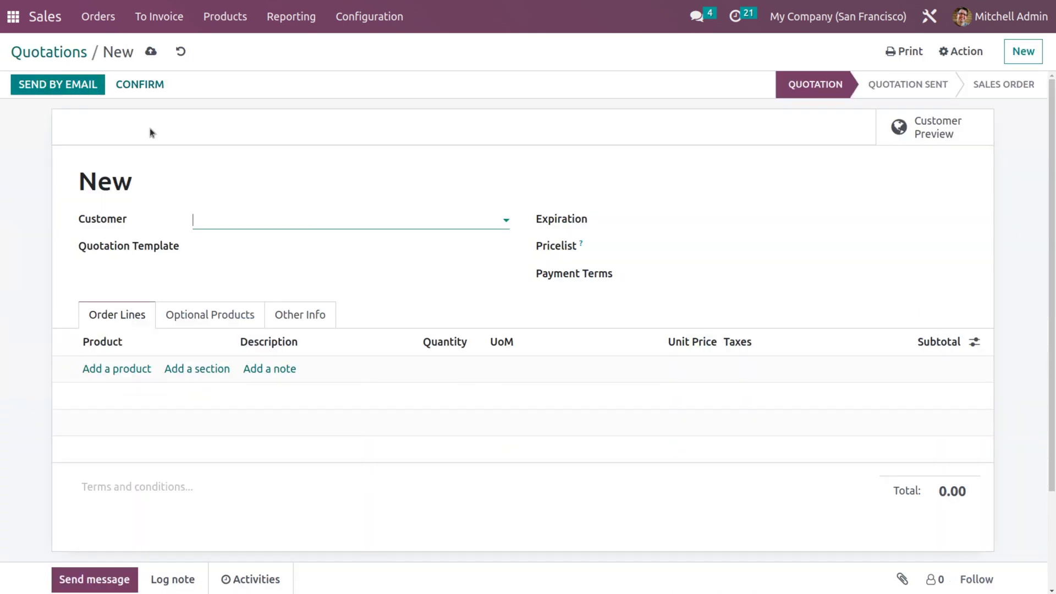
left_click(224, 228)
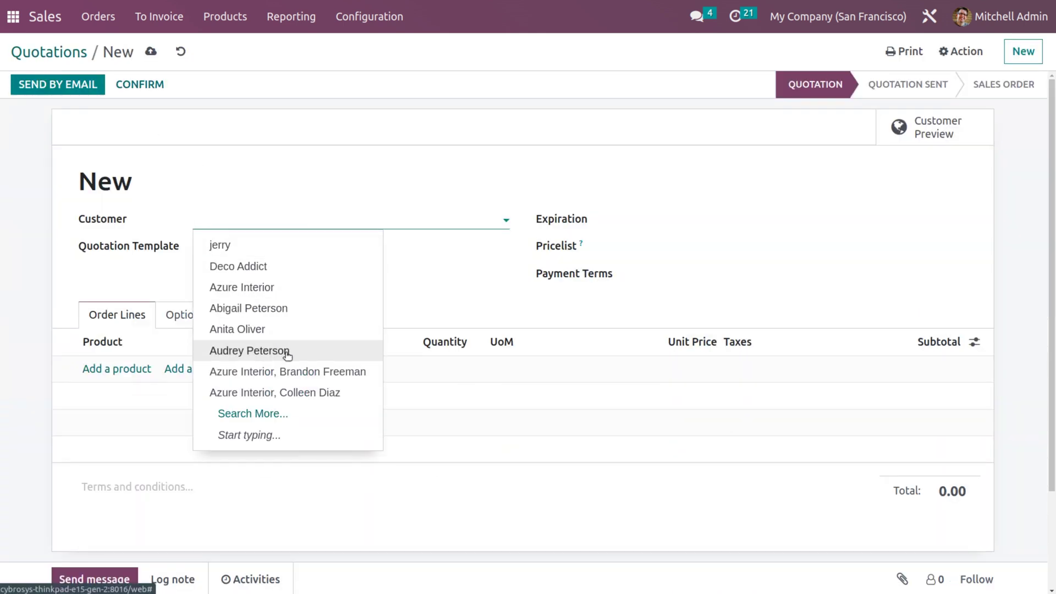
left_click(287, 355)
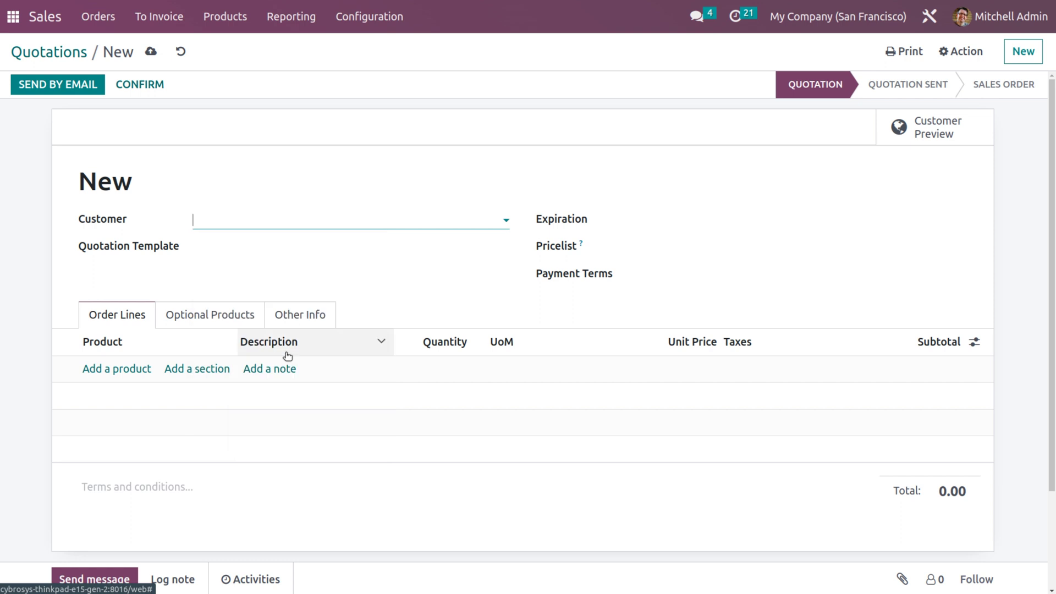
Add a Client meeting order line with a quantity of 5 and remove its 15% tax
left_click(126, 369)
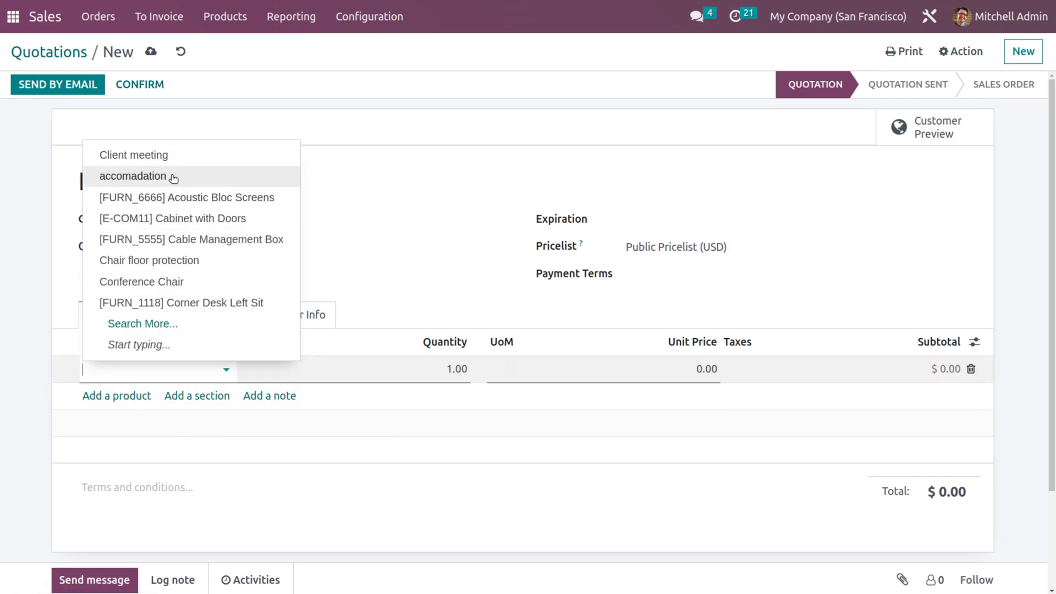
left_click(177, 160)
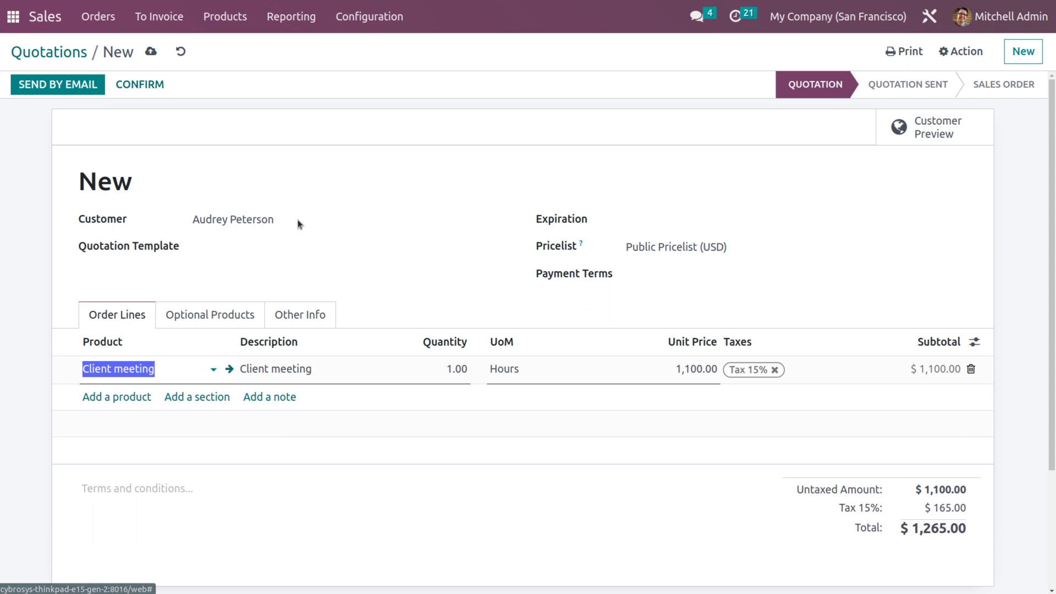
left_click(443, 364)
type("5")
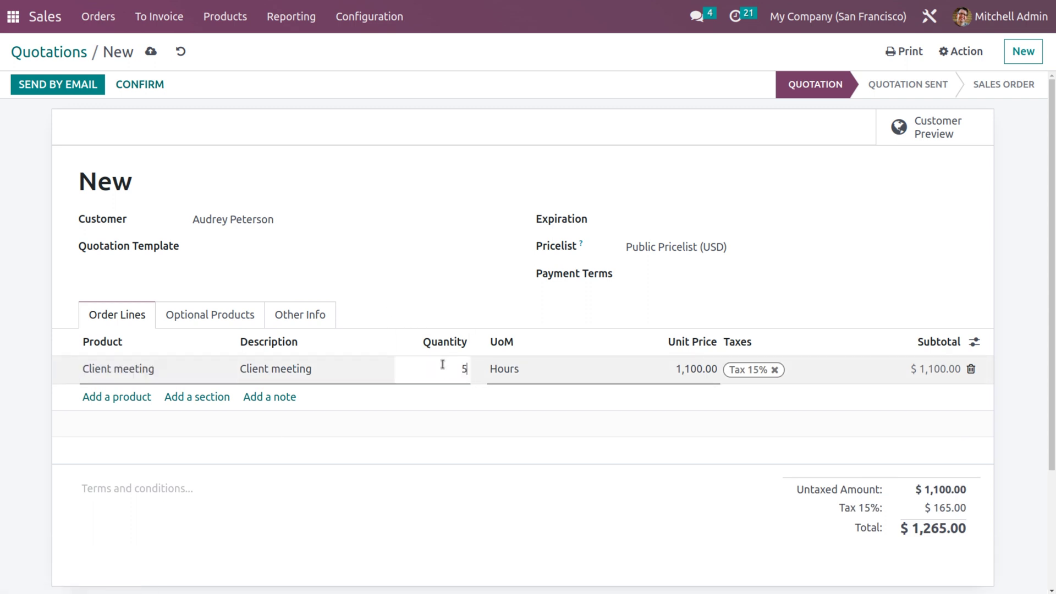
left_click(436, 466)
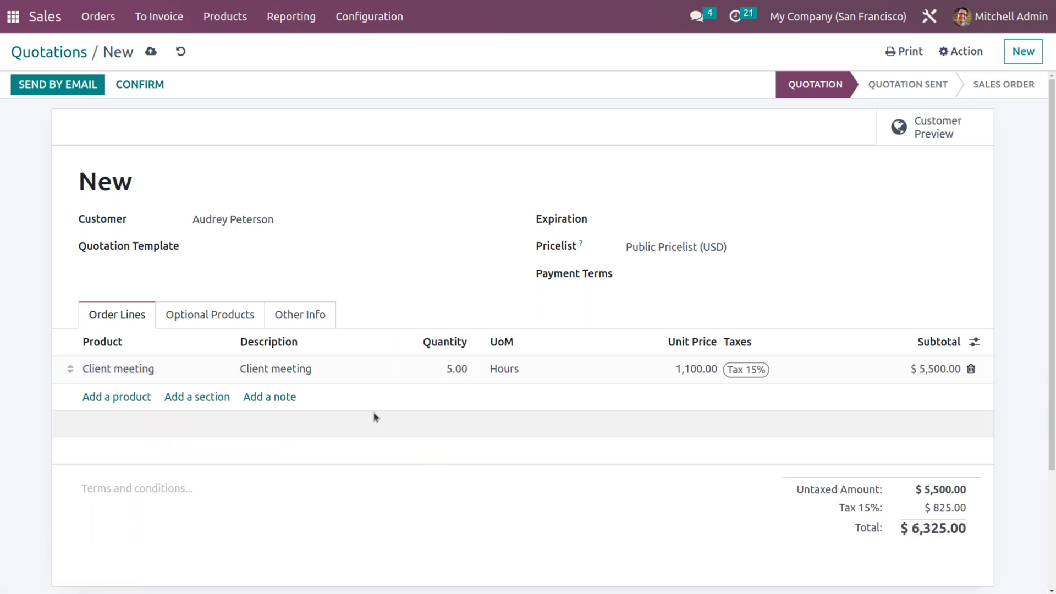
left_click(763, 370)
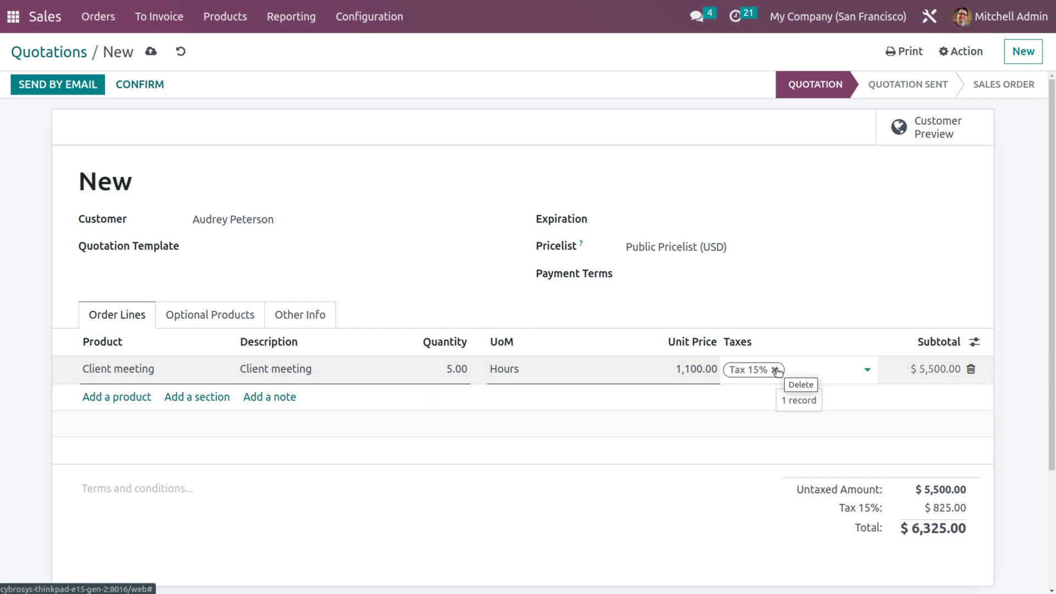
left_click(775, 369)
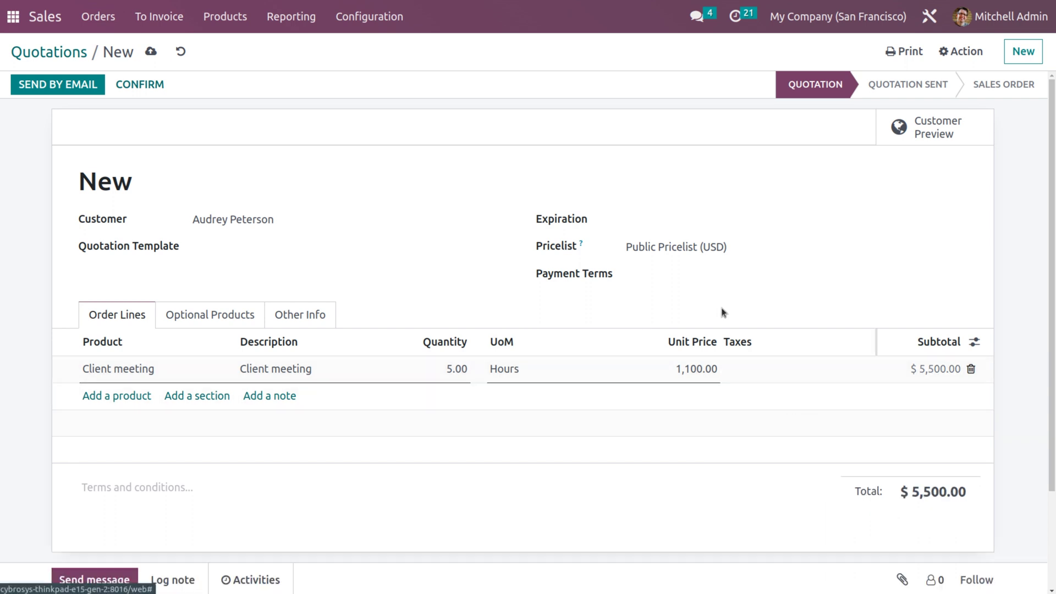
Save and confirm the quotation, and open the project linked to the sales order
left_click(150, 52)
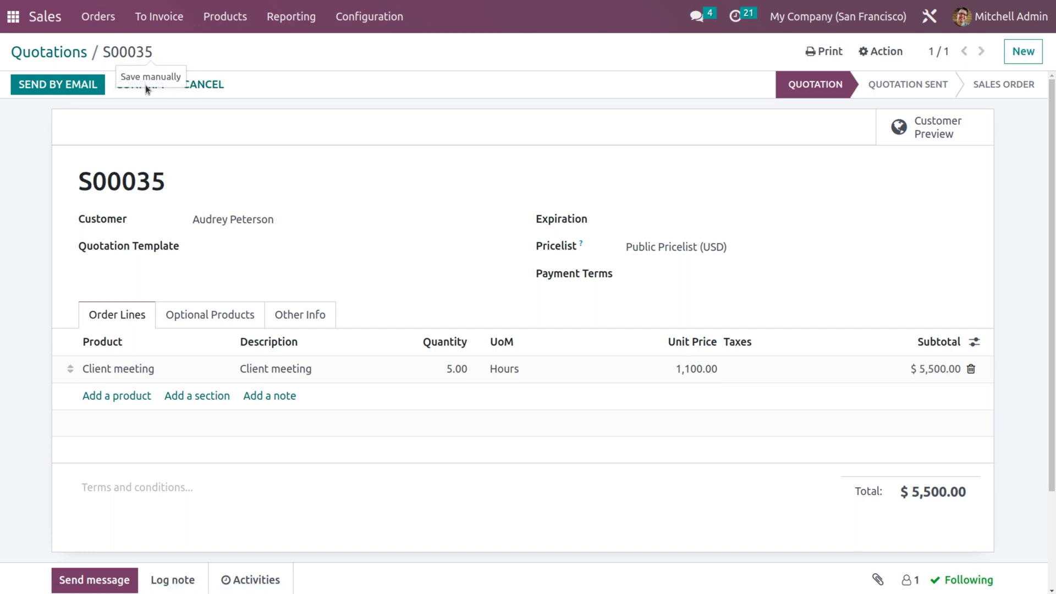
left_click(147, 88)
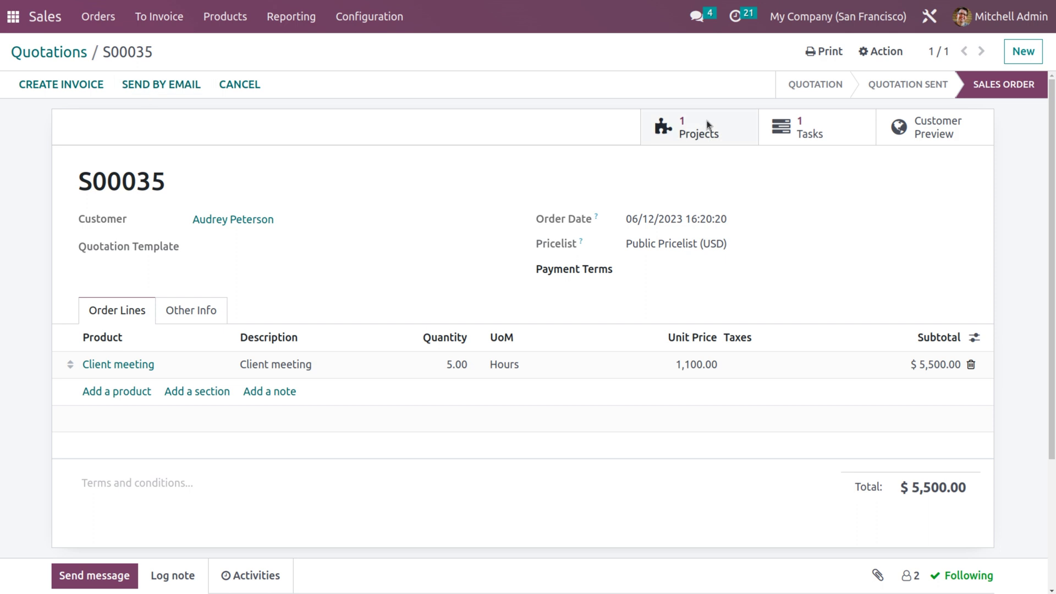
left_click(709, 126)
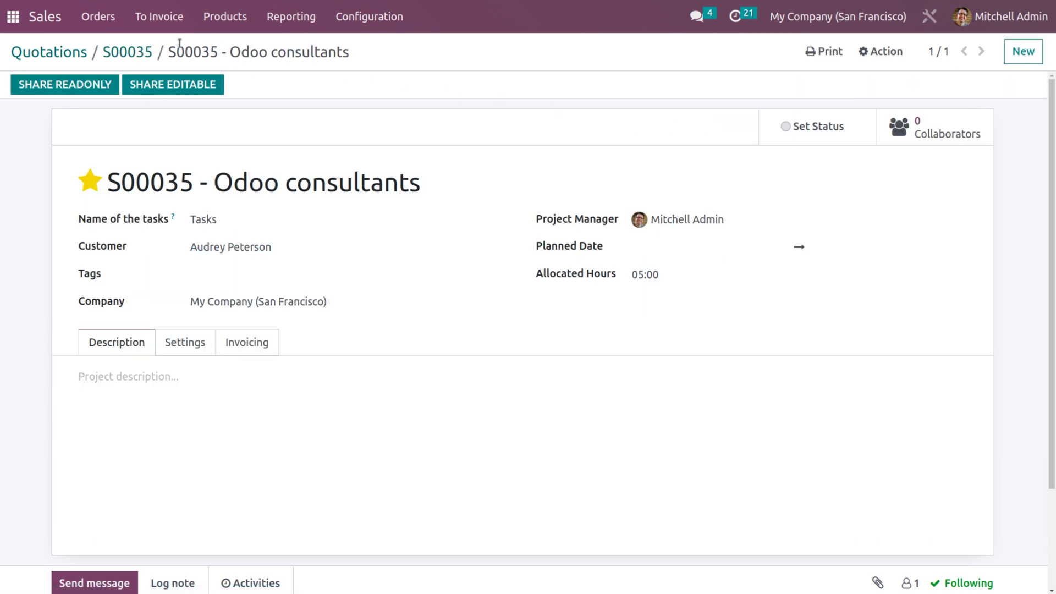
Log a 5-hour timesheet line on the sales order's Client meeting task and save the task
left_click(127, 53)
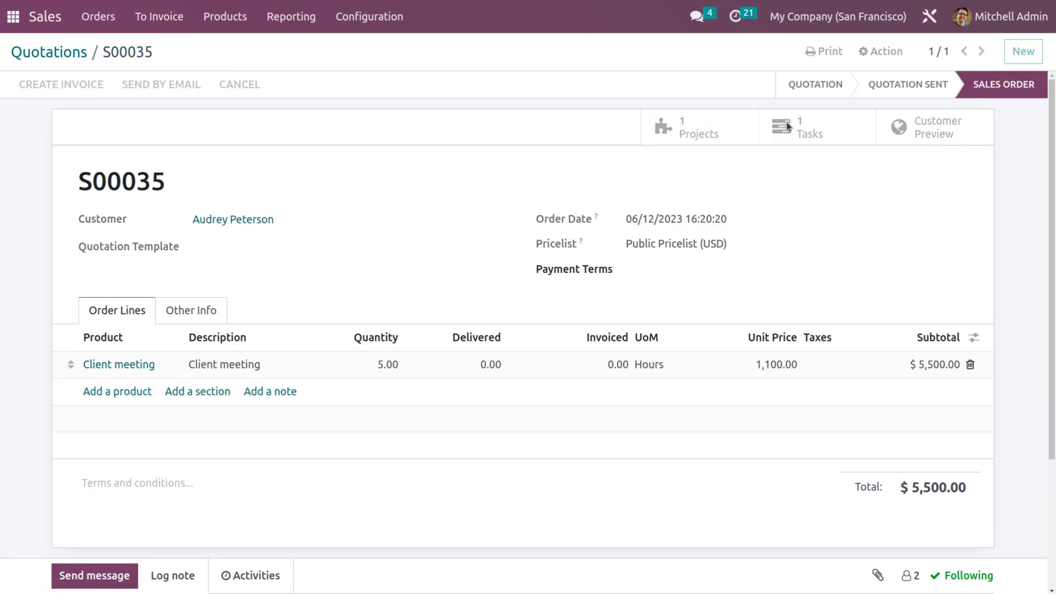
left_click(787, 126)
left_click(198, 374)
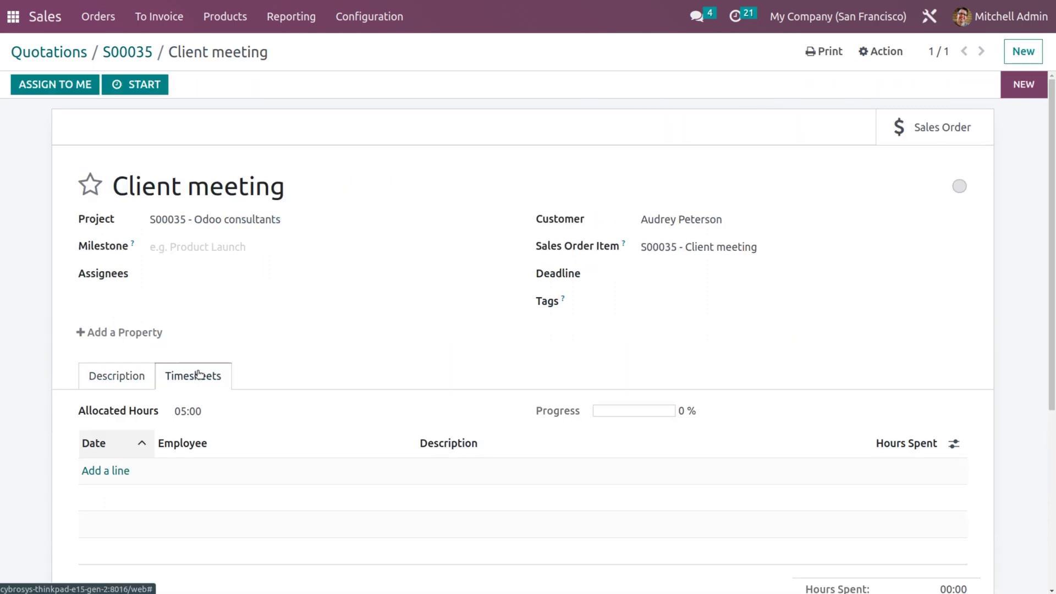
left_click(103, 470)
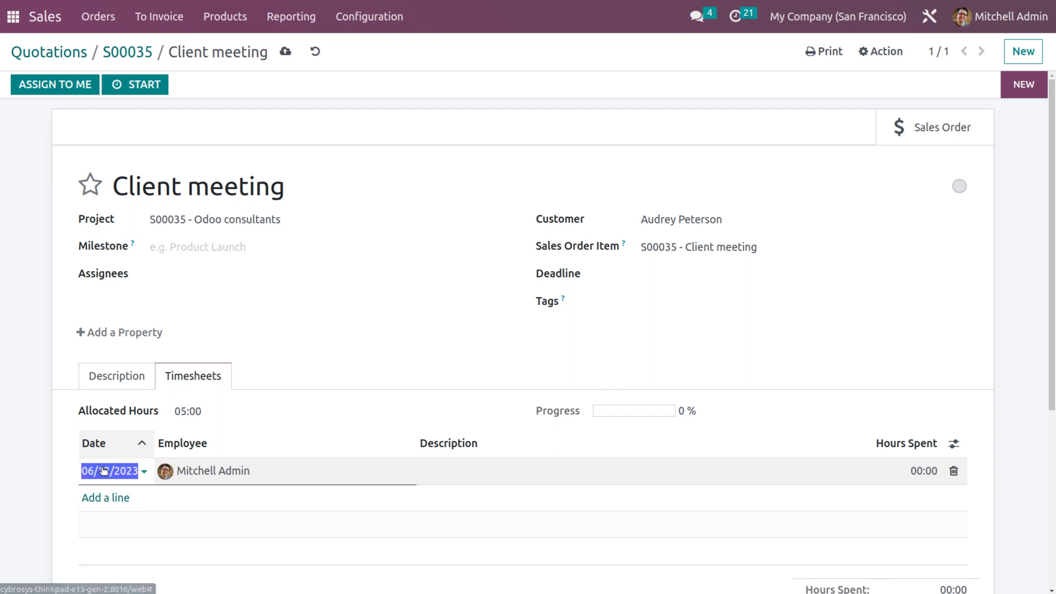
left_click(919, 468)
type("5")
left_click(889, 162)
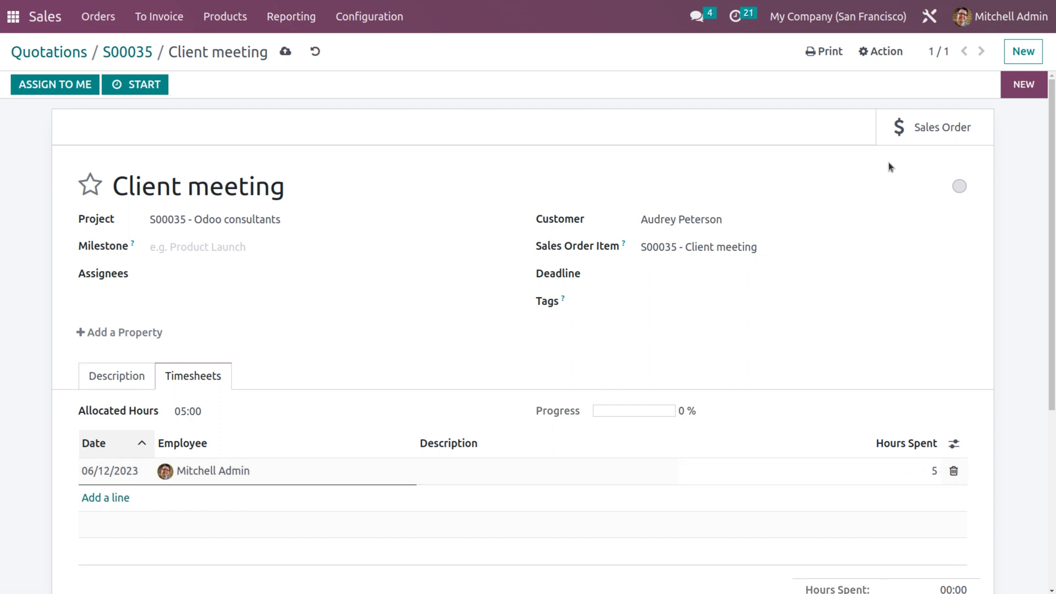
left_click(286, 52)
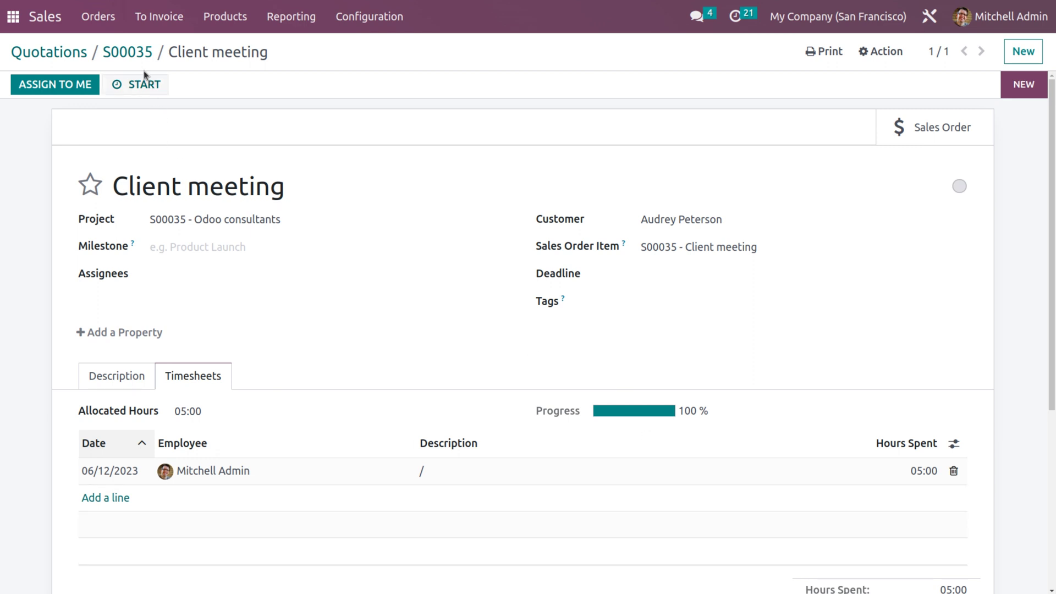
Switch to the Expenses app and create a new expense with the category accomadation
left_click(10, 17)
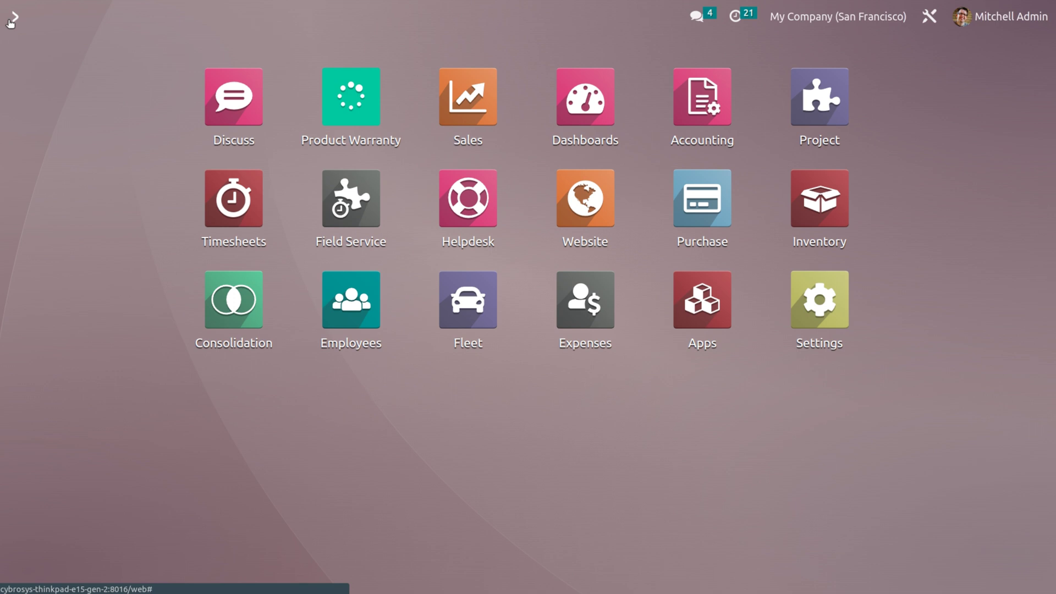
type("ex")
key("Return")
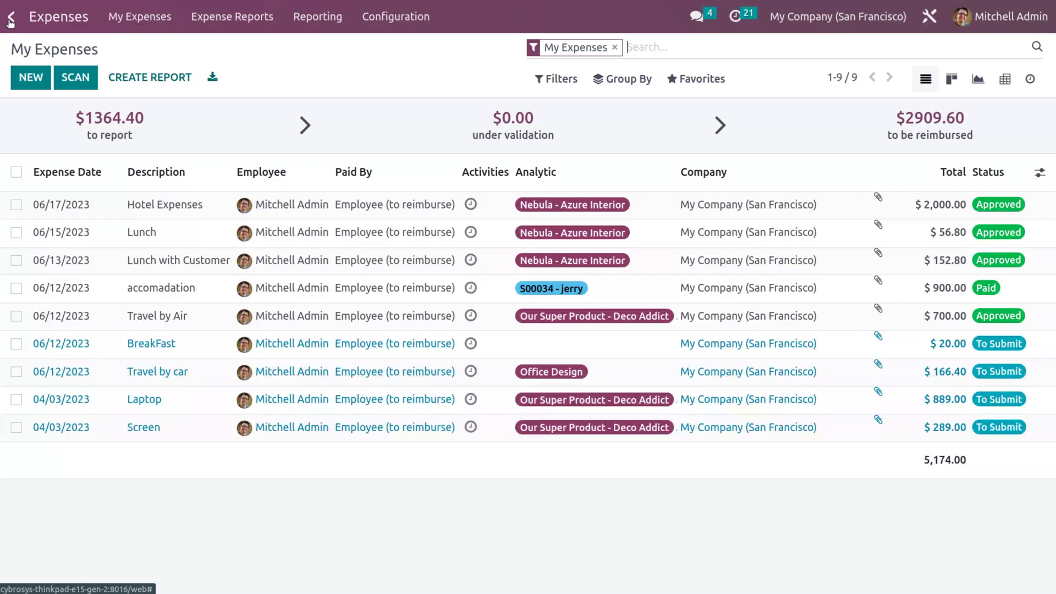
left_click(30, 76)
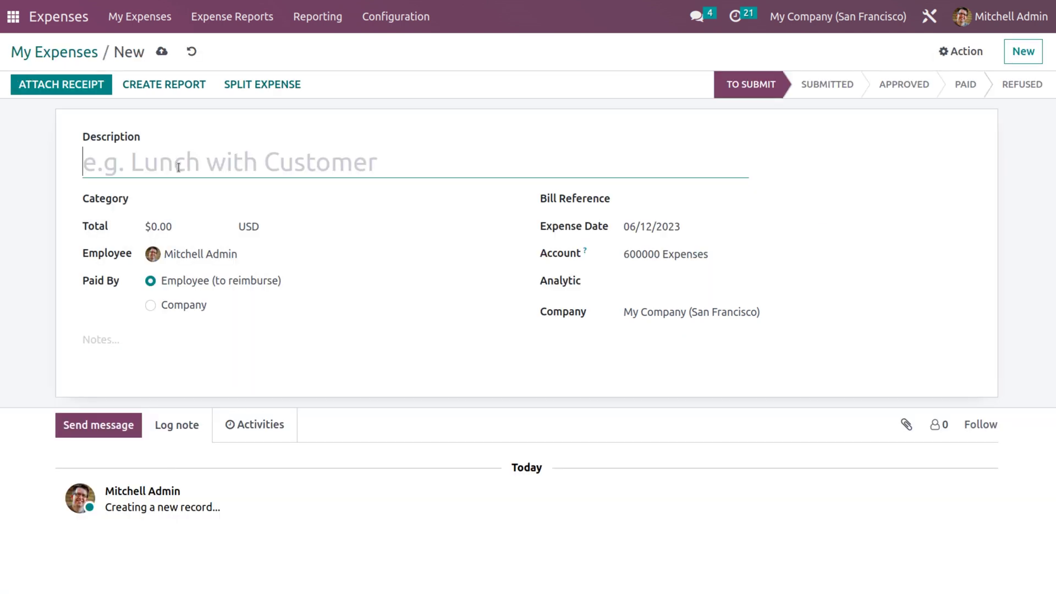
left_click(228, 207)
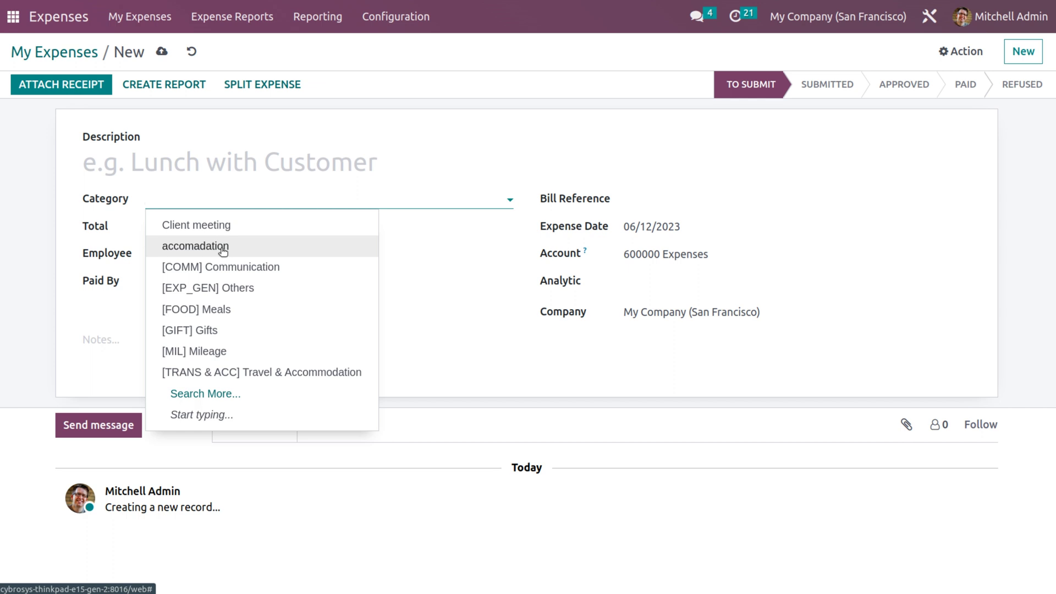
left_click(223, 249)
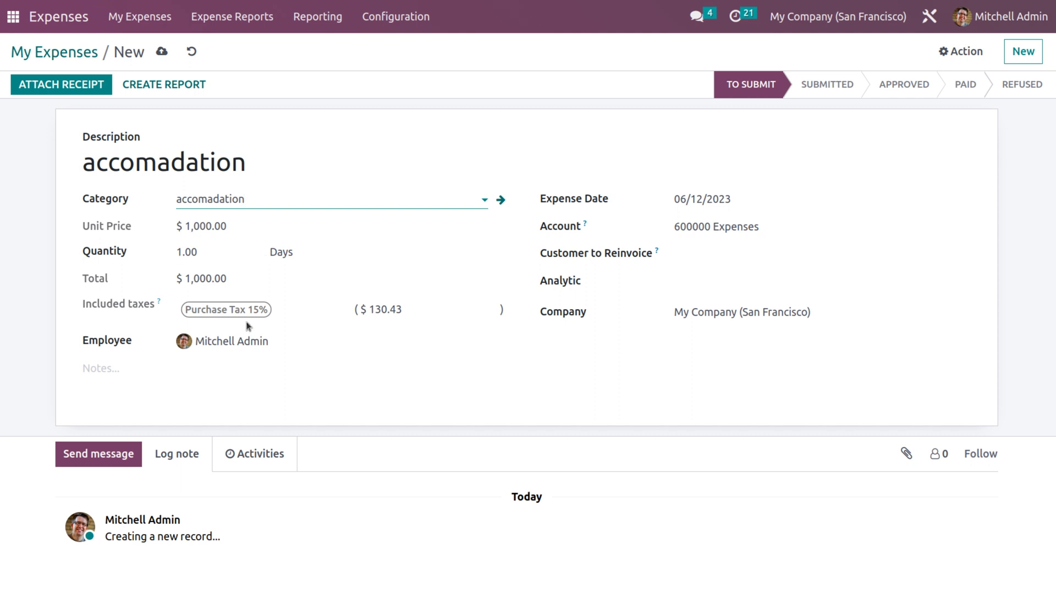
Set the newly confirmed sales order as the expense's customer to reinvoice, and save the expense
left_click(764, 259)
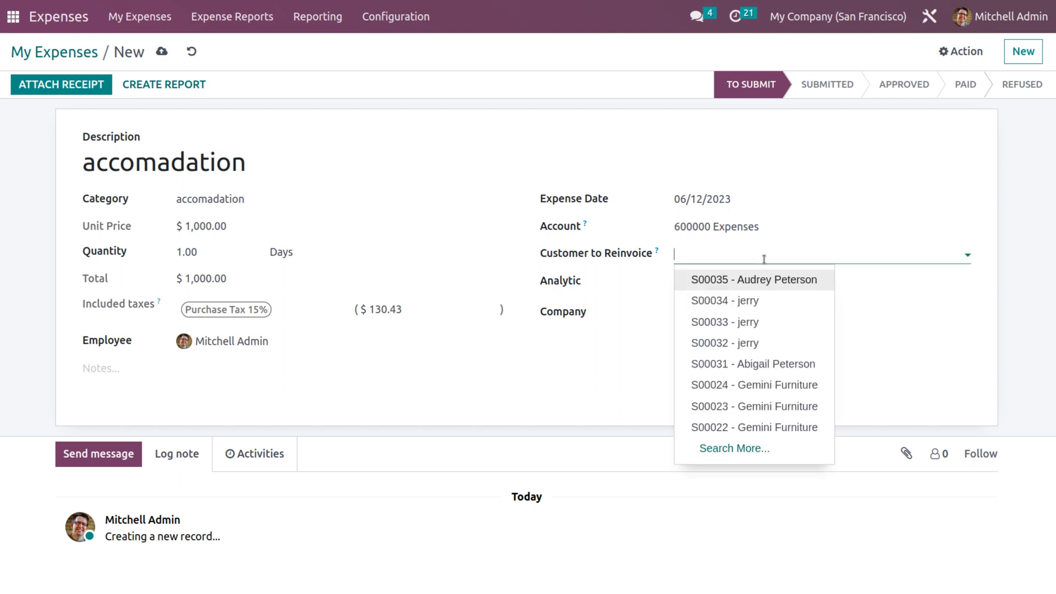
left_click(764, 283)
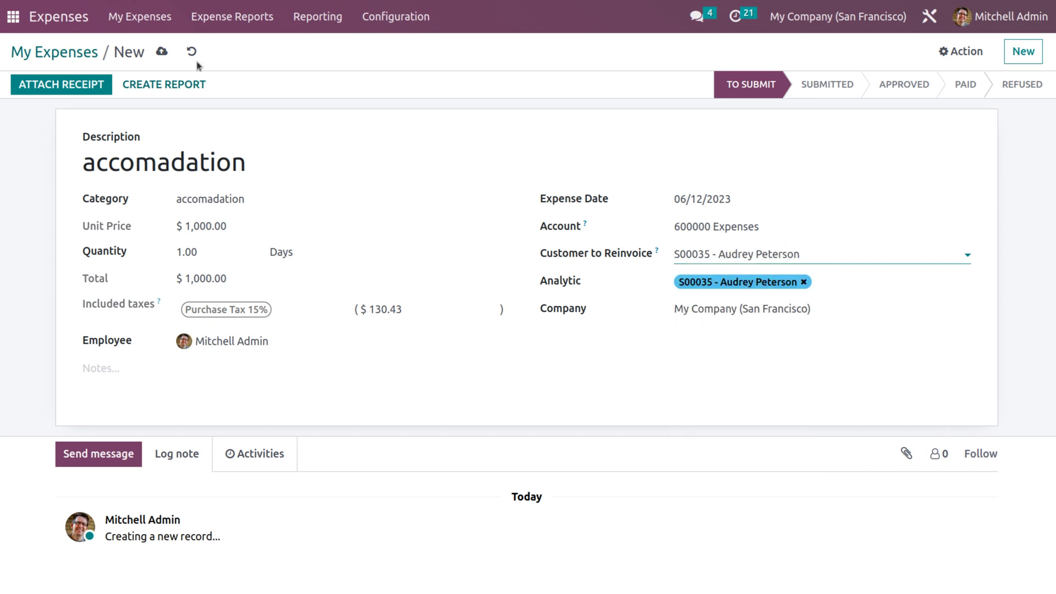
left_click(160, 52)
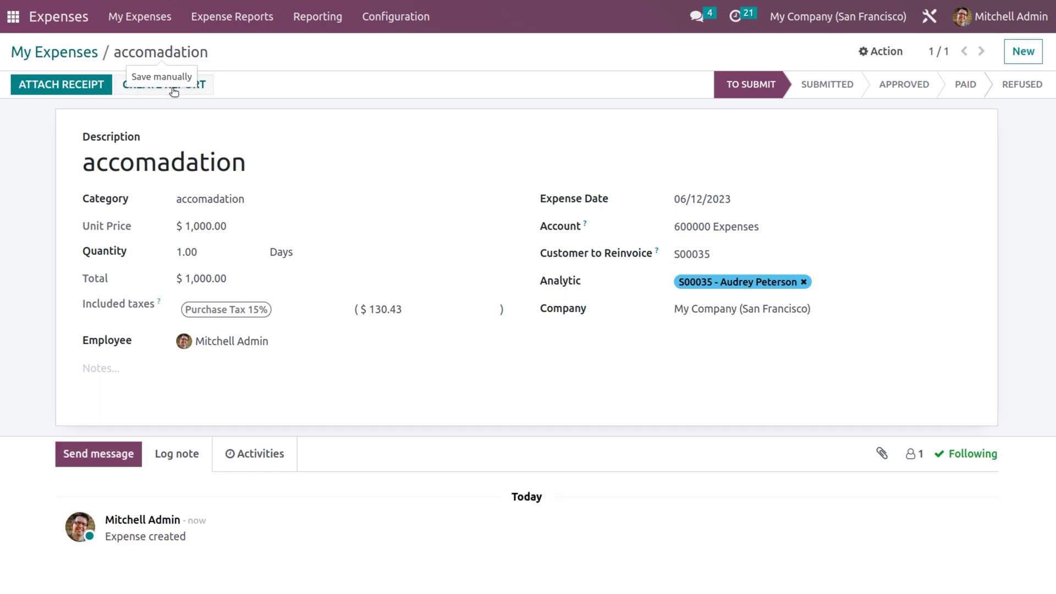
Create an expense report for the accomadation expense, submit and approve it, and try to post its journal entries
left_click(172, 88)
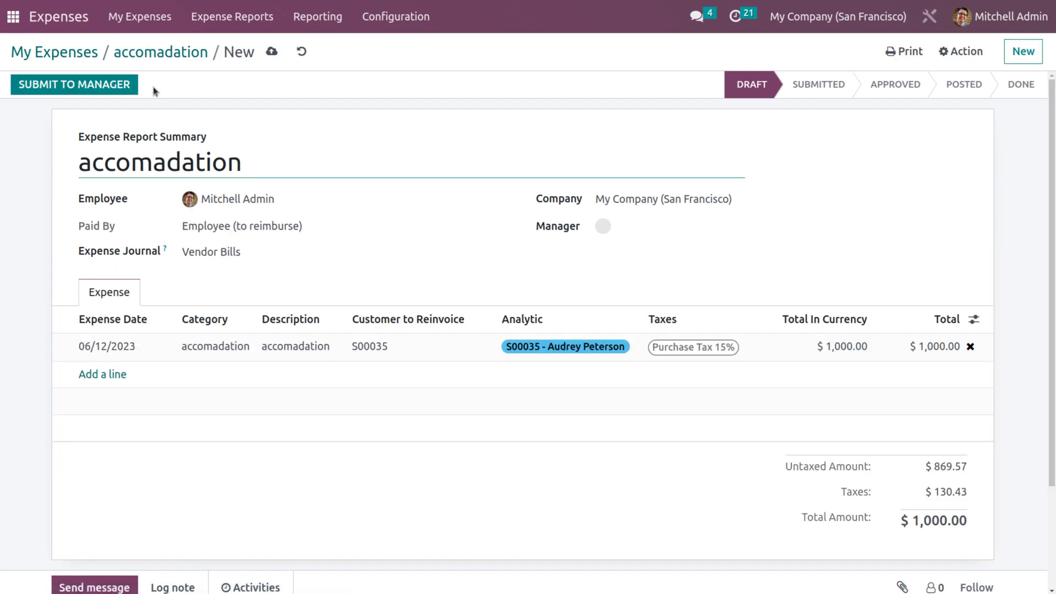
left_click(110, 86)
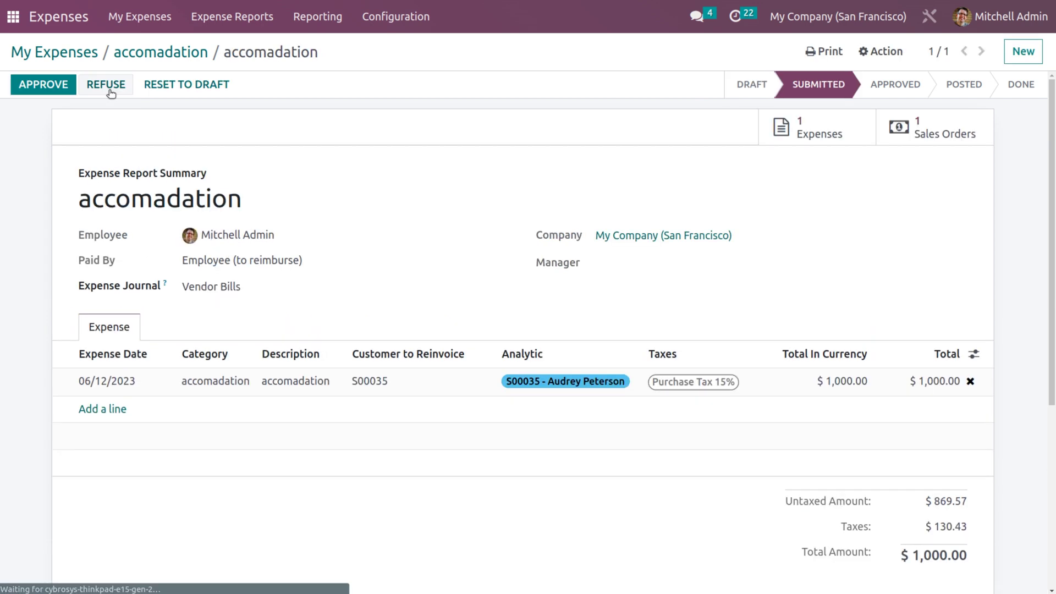
left_click(43, 84)
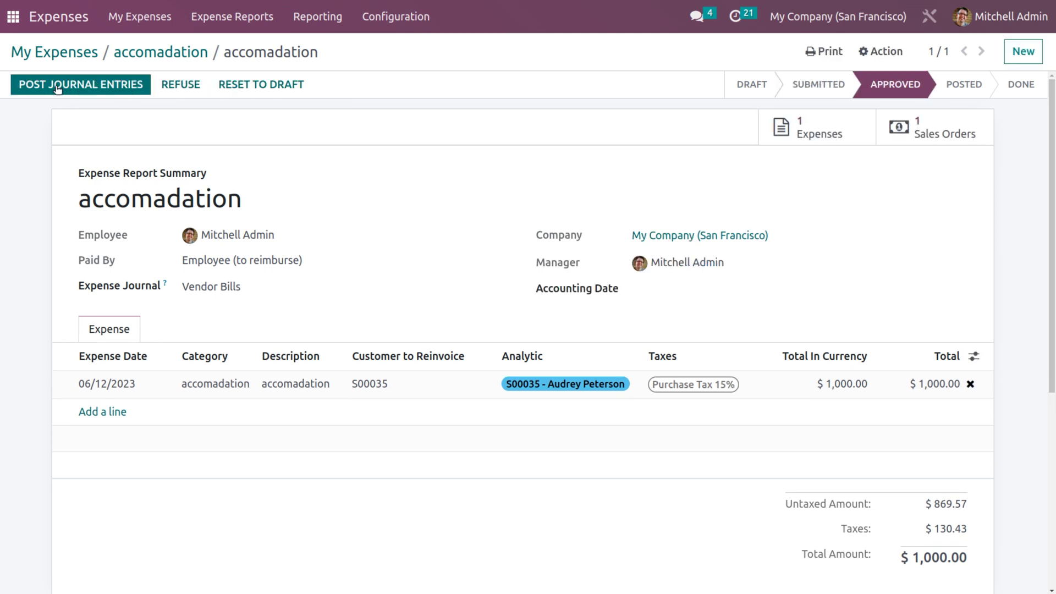
left_click(56, 87)
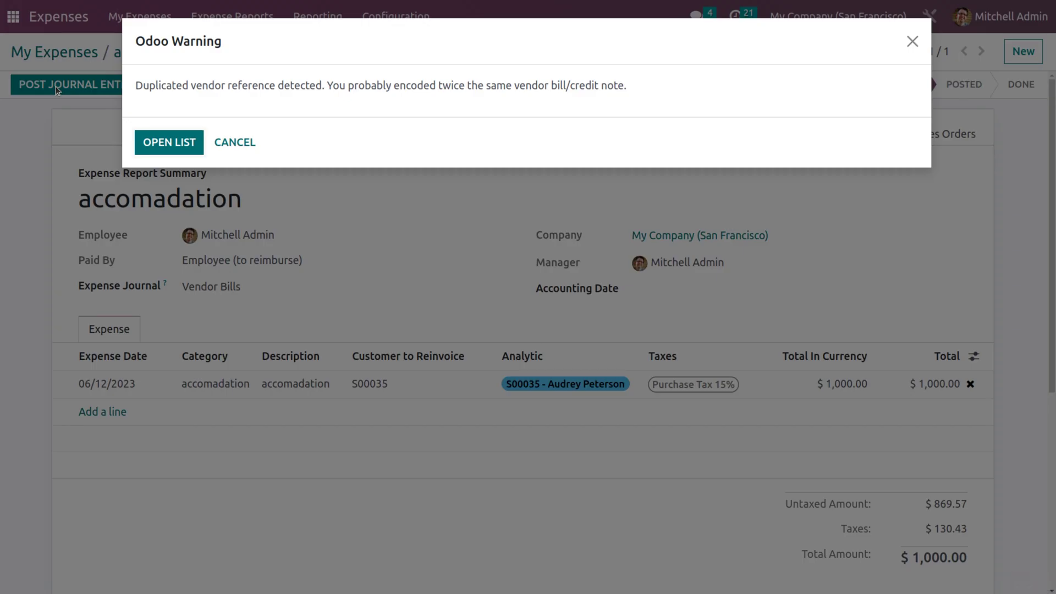
left_click(240, 143)
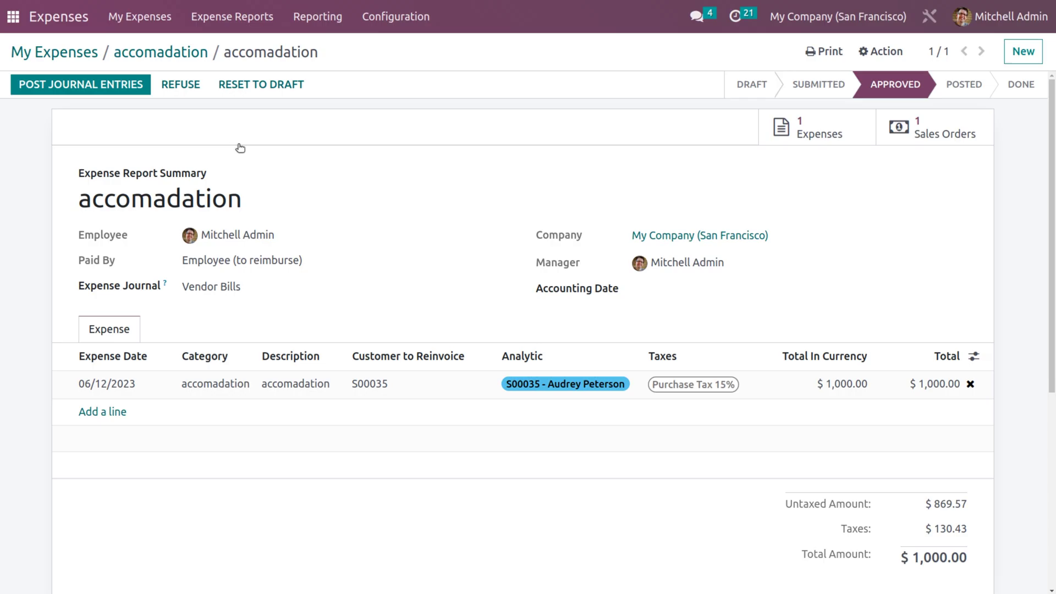
View the expense linked to the approved report, return to the report, and open its linked sales order
left_click(850, 142)
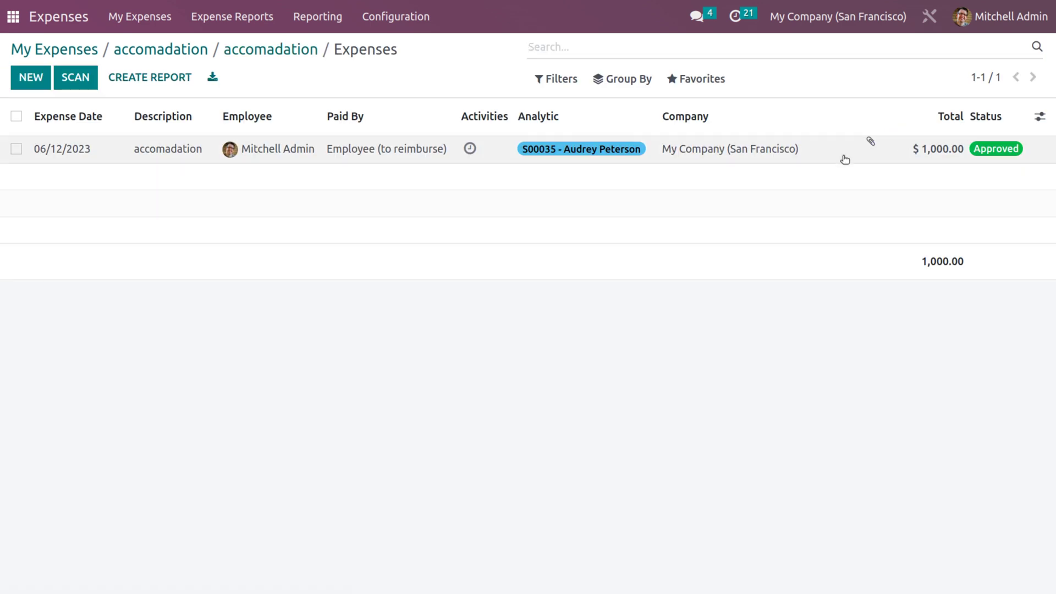
left_click(844, 160)
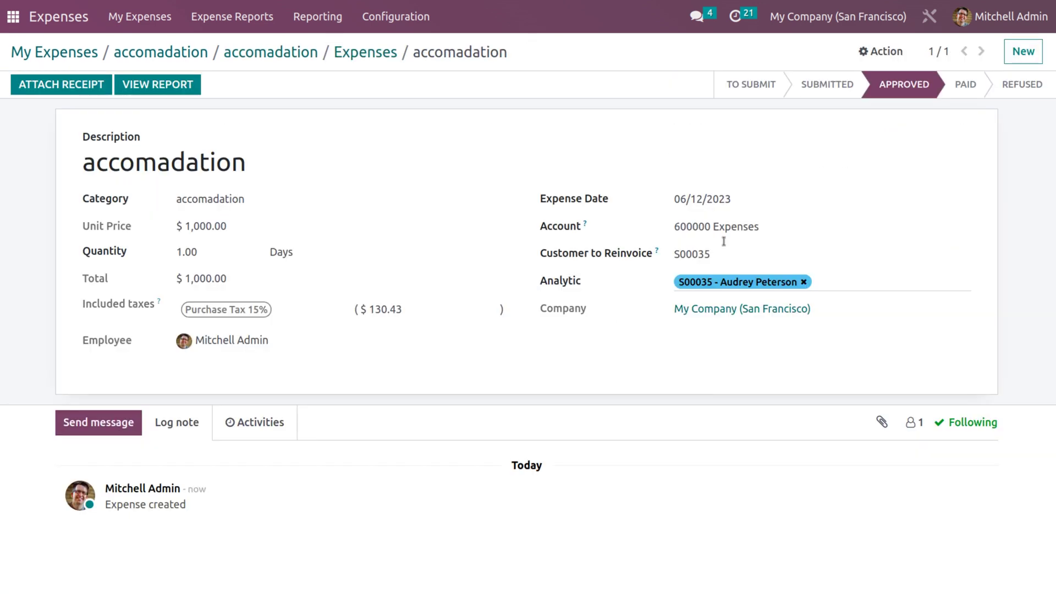
left_click(153, 85)
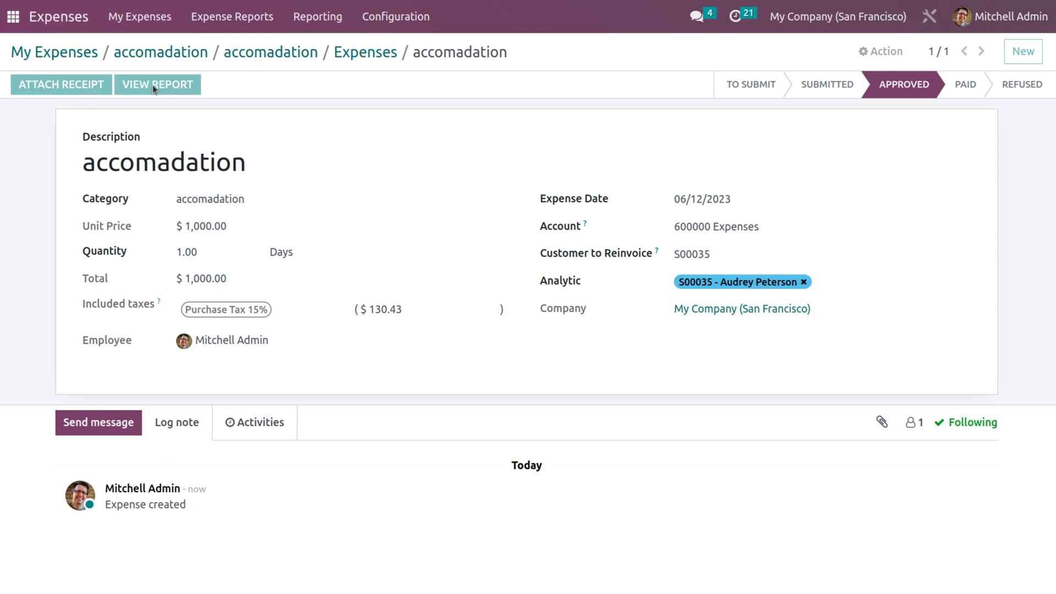
left_click(951, 137)
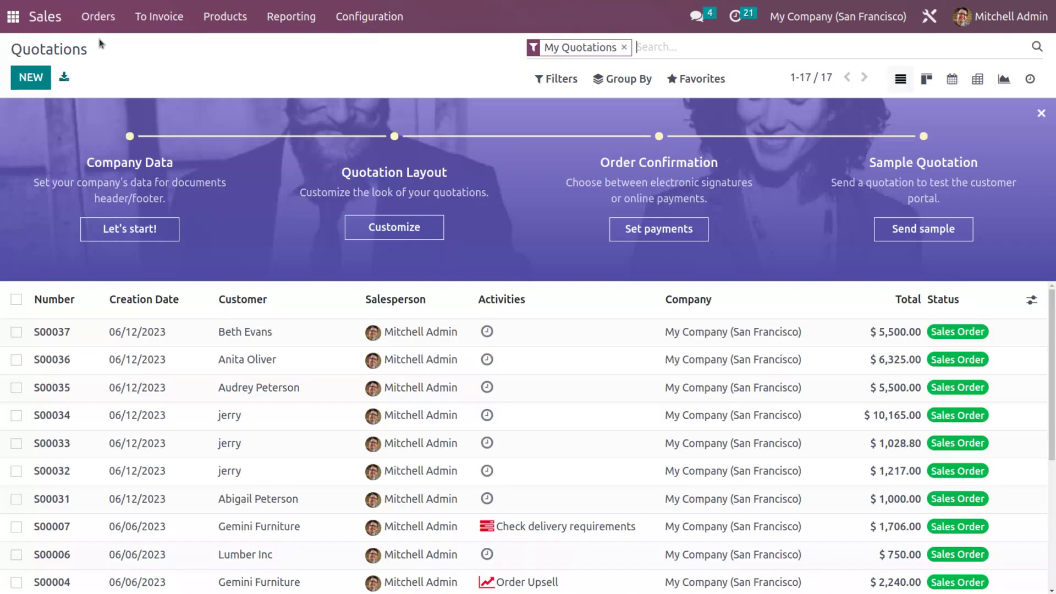
Create a new quotation with Azure Interior as the customer
left_click(43, 83)
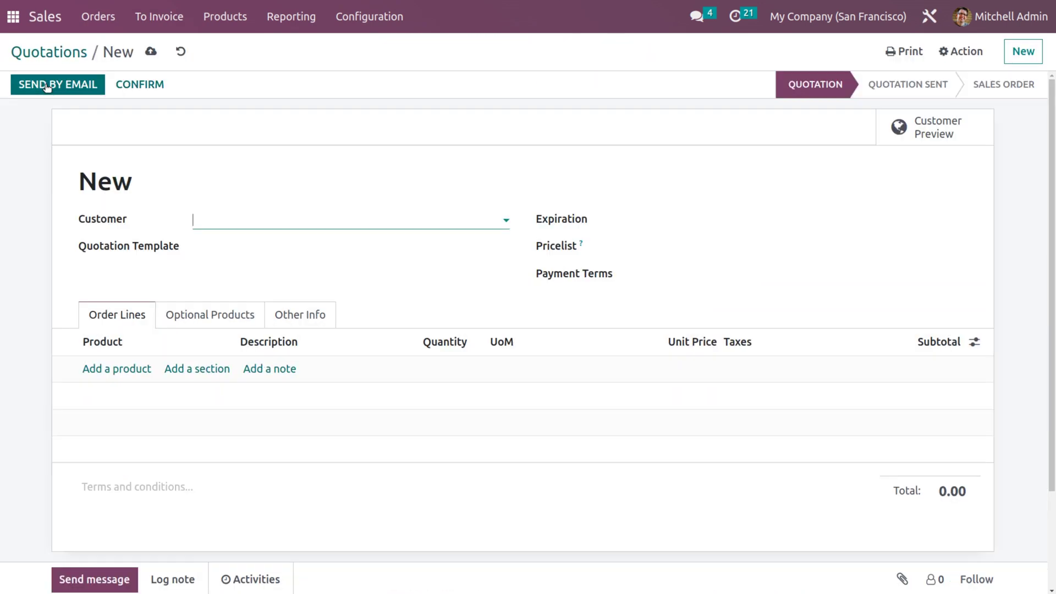
left_click(247, 218)
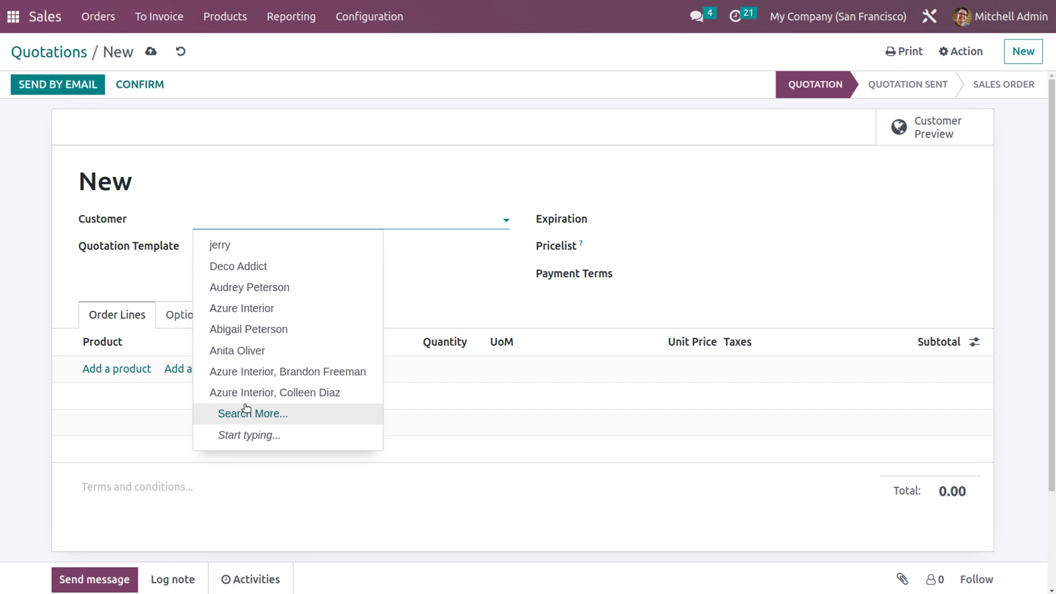
left_click(259, 311)
Add a Client meeting order line with a quantity of 5 to the Azure Interior quotation
left_click(115, 396)
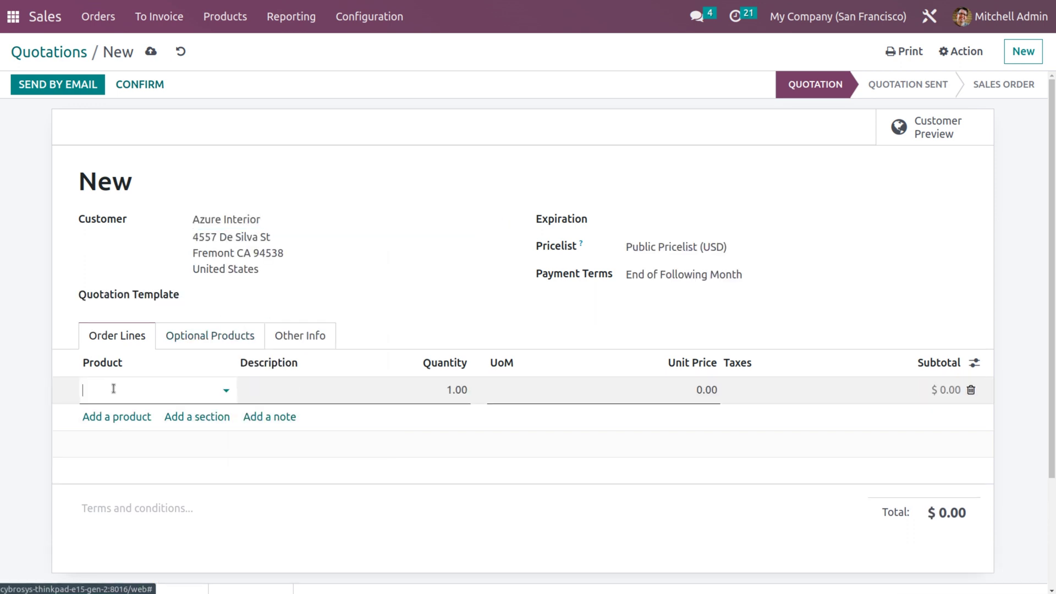
left_click(113, 389)
type("c")
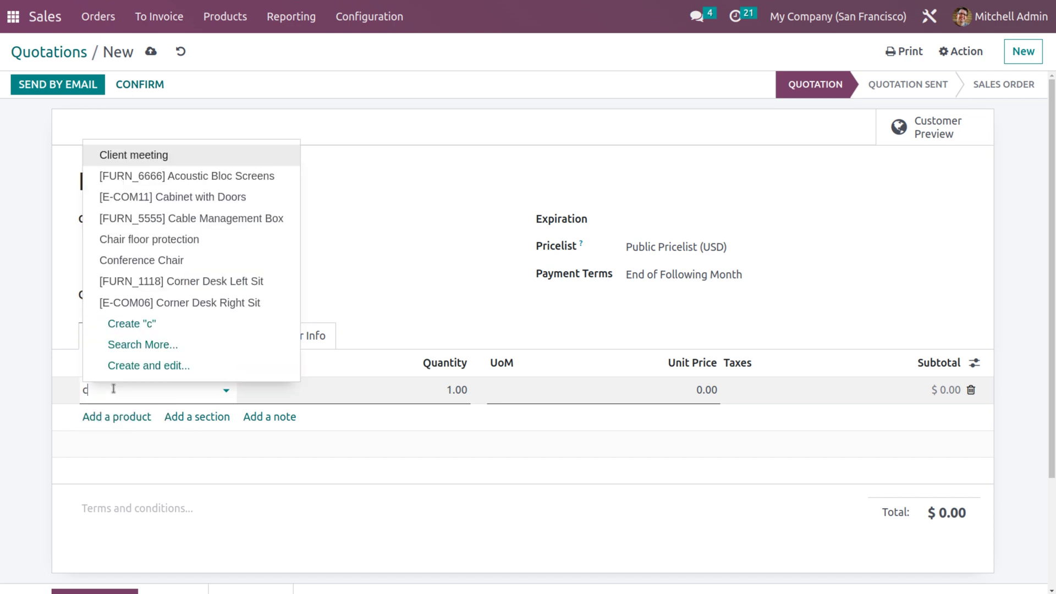
type("li")
key("Return")
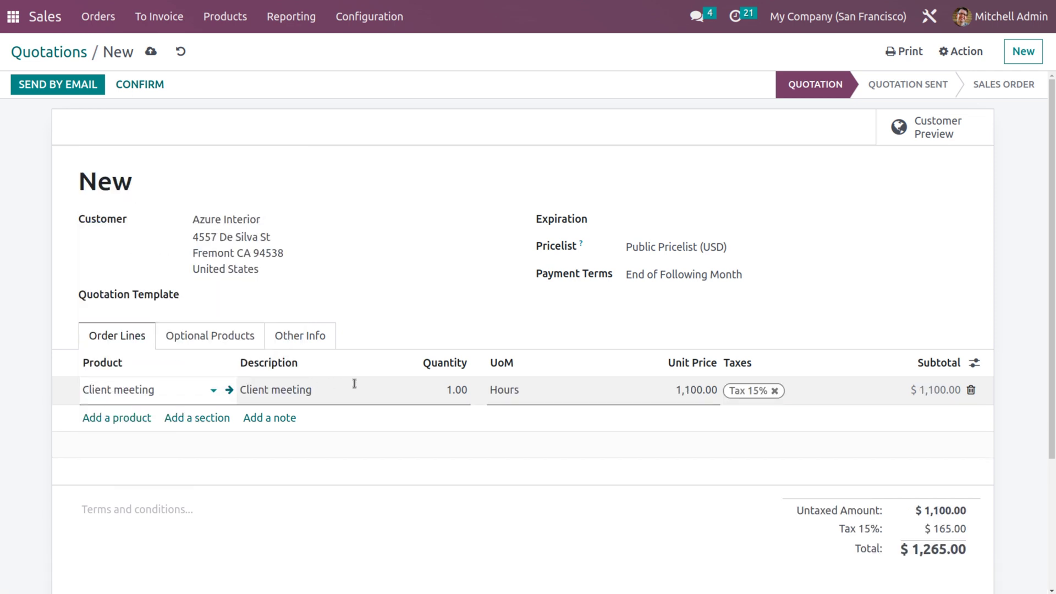
left_click(448, 385)
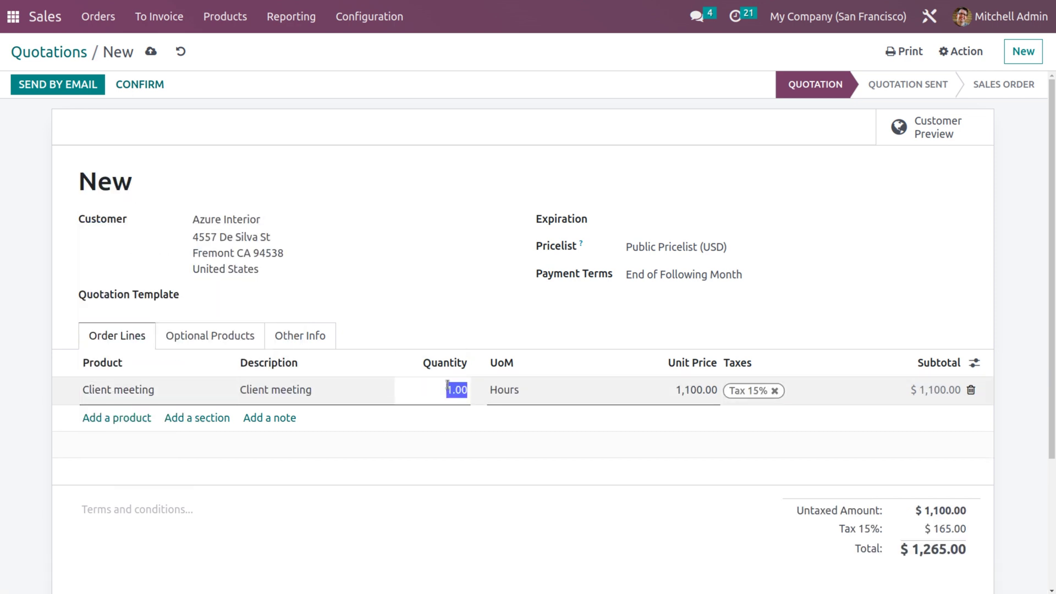
type("5")
left_click(431, 240)
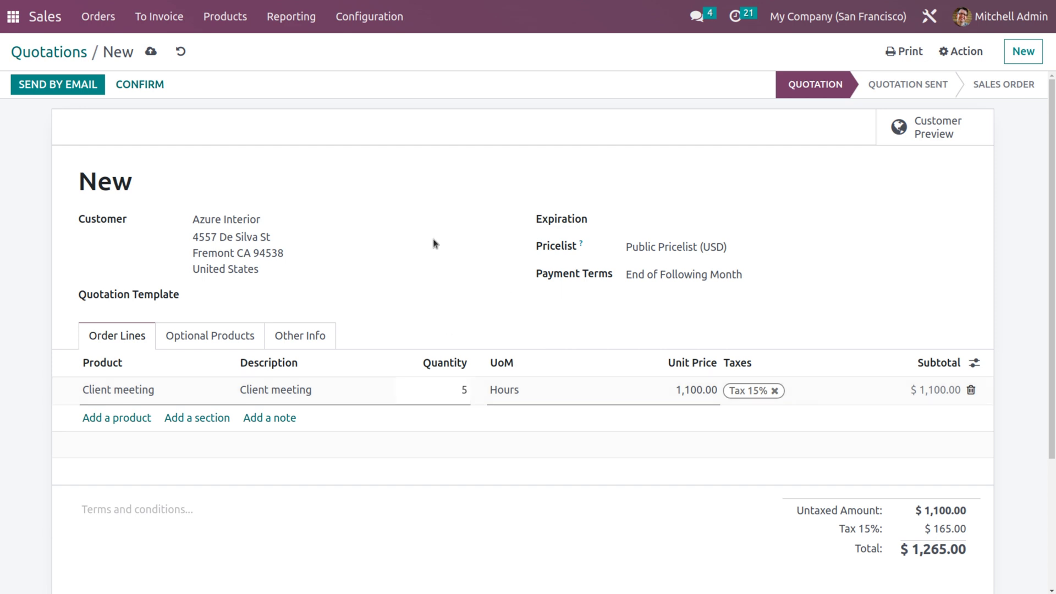
Confirm the Azure Interior quotation, view its linked project, and return to the sales order
left_click(146, 84)
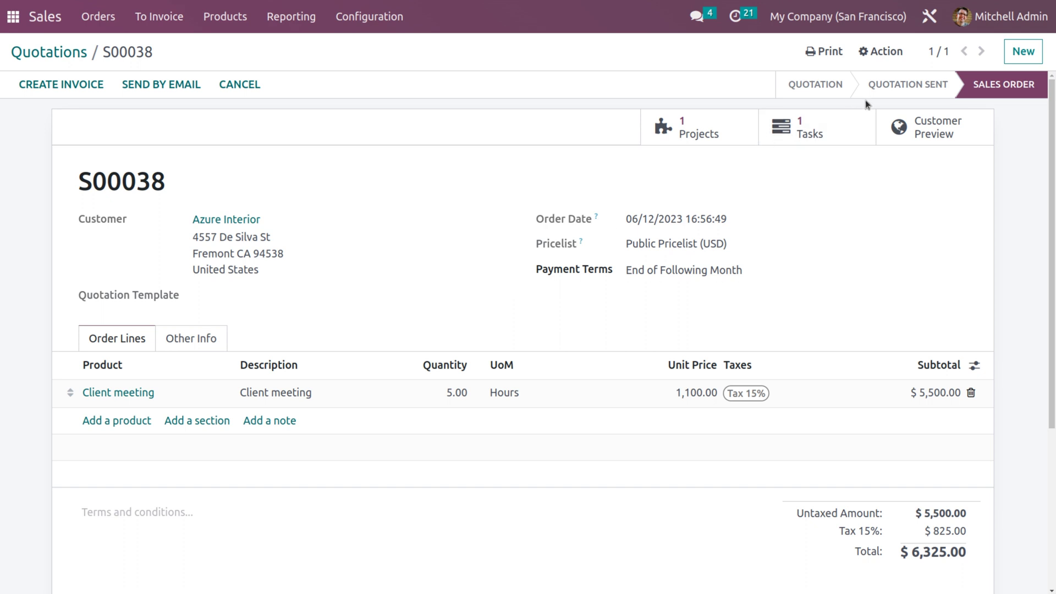
left_click(726, 126)
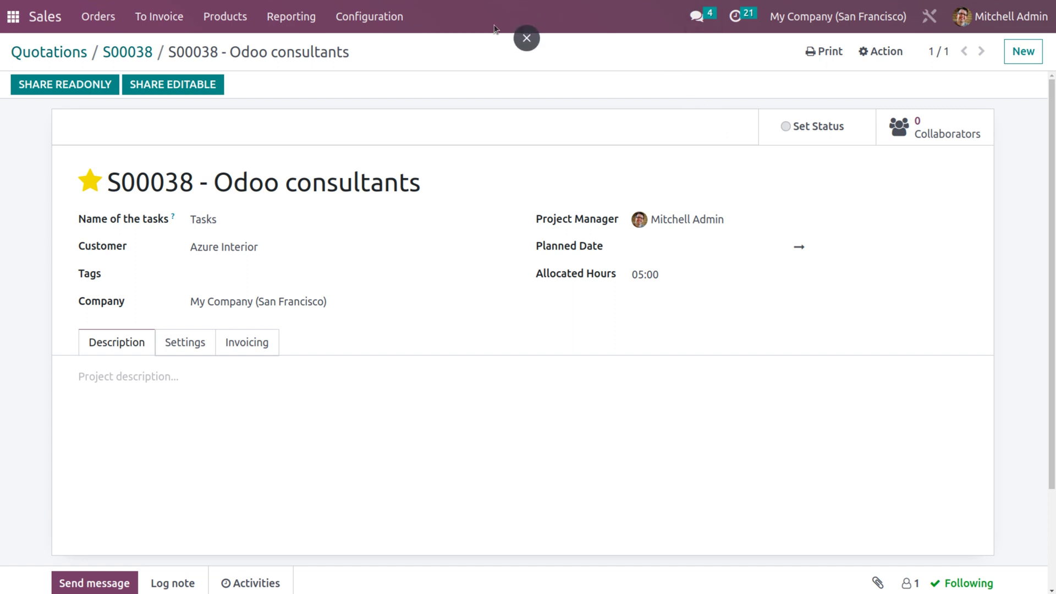
left_click(128, 52)
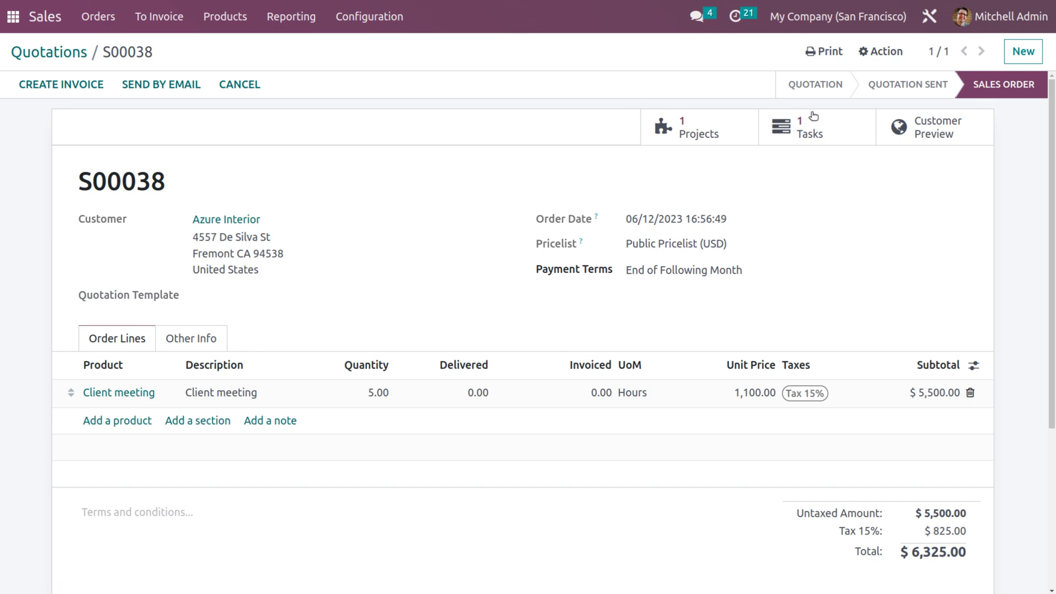
Log a 5-hour timesheet entry on the Azure Interior order's Client meeting task and save it
left_click(840, 134)
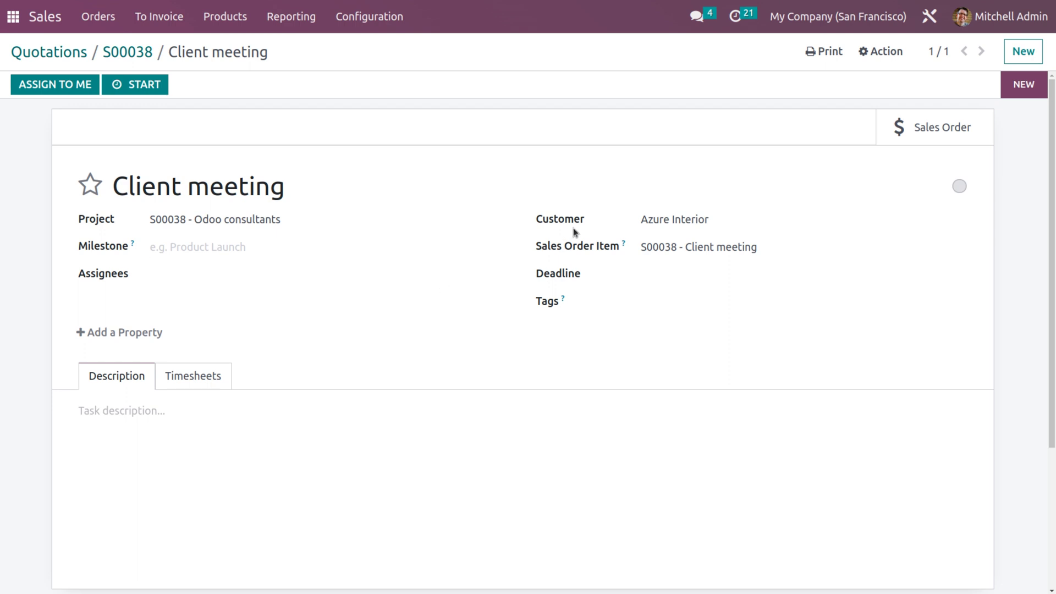
left_click(179, 379)
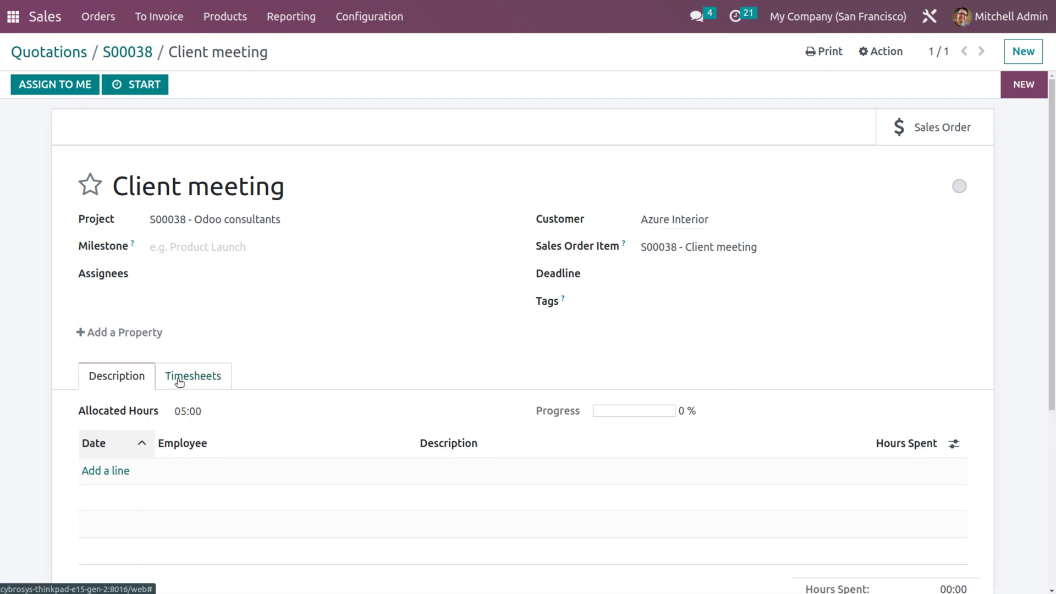
left_click(99, 471)
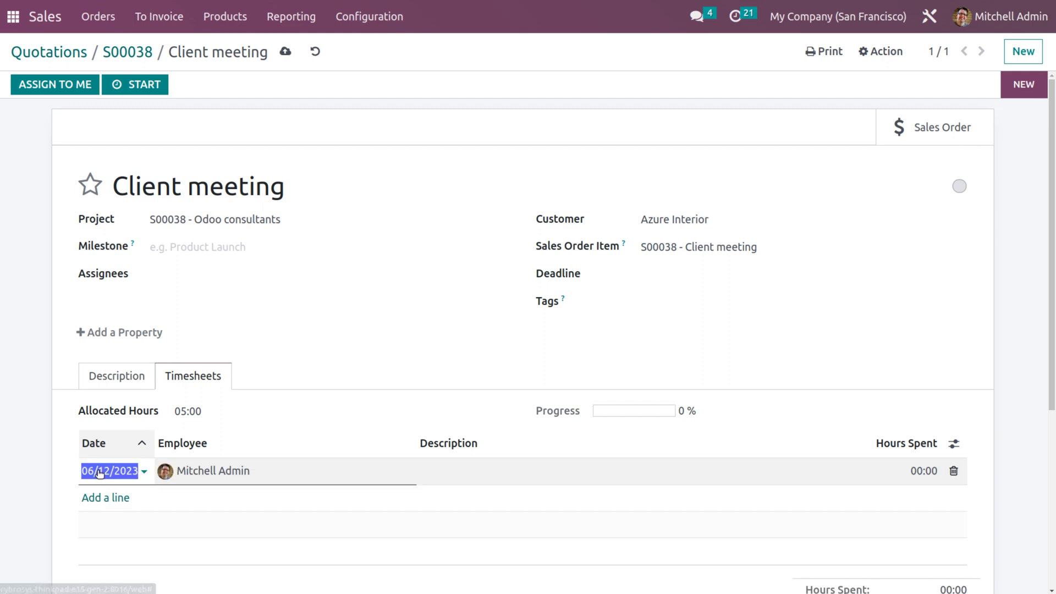
left_click(896, 468)
type("5")
left_click(654, 222)
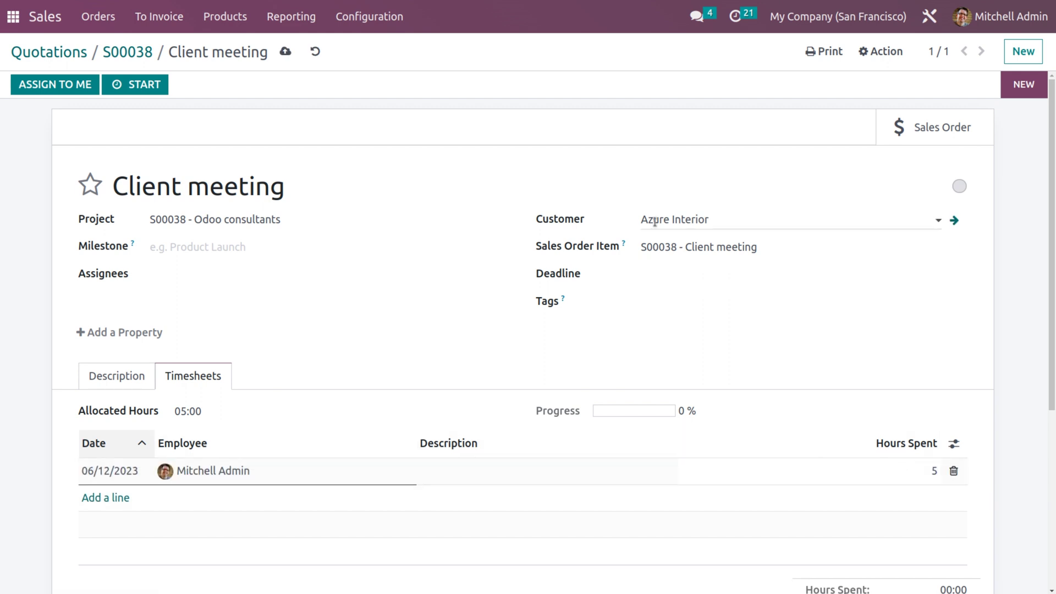
left_click(286, 55)
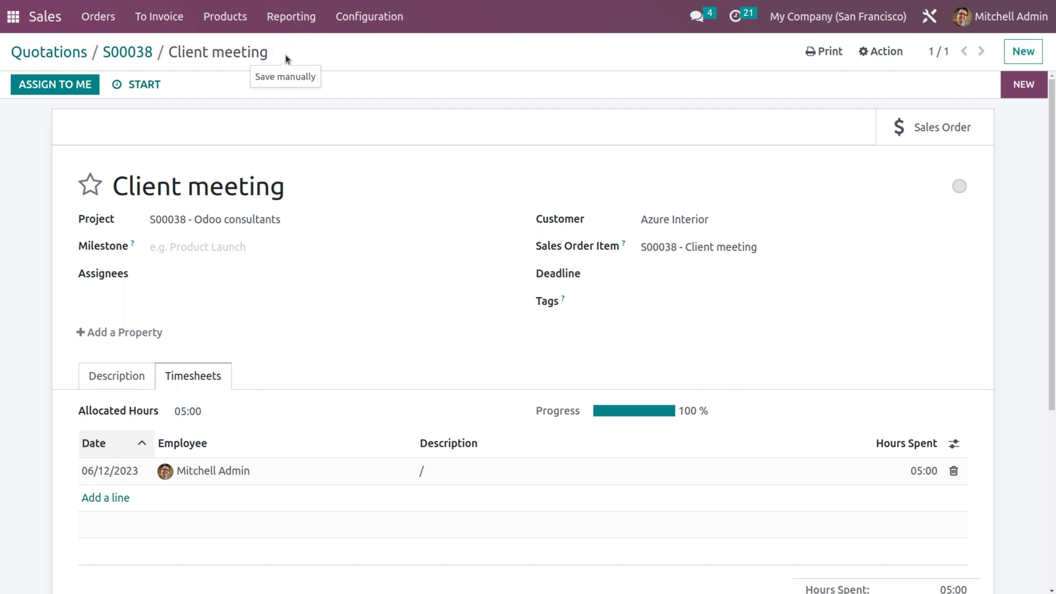
Switch to Expenses, create a new expense with the accomodation category, and save it
left_click(16, 17)
type("ex")
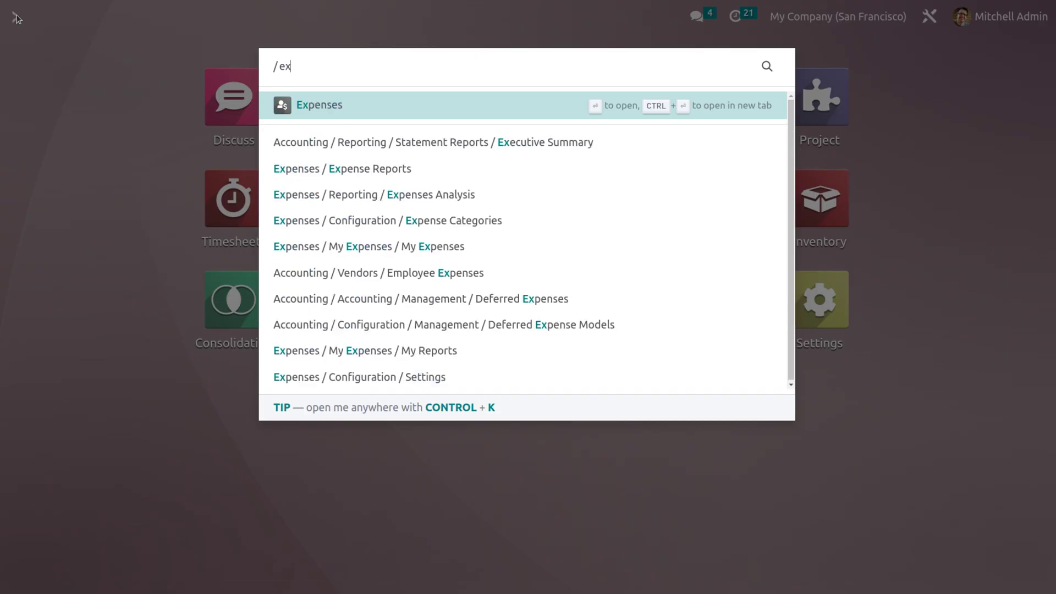
key("Return")
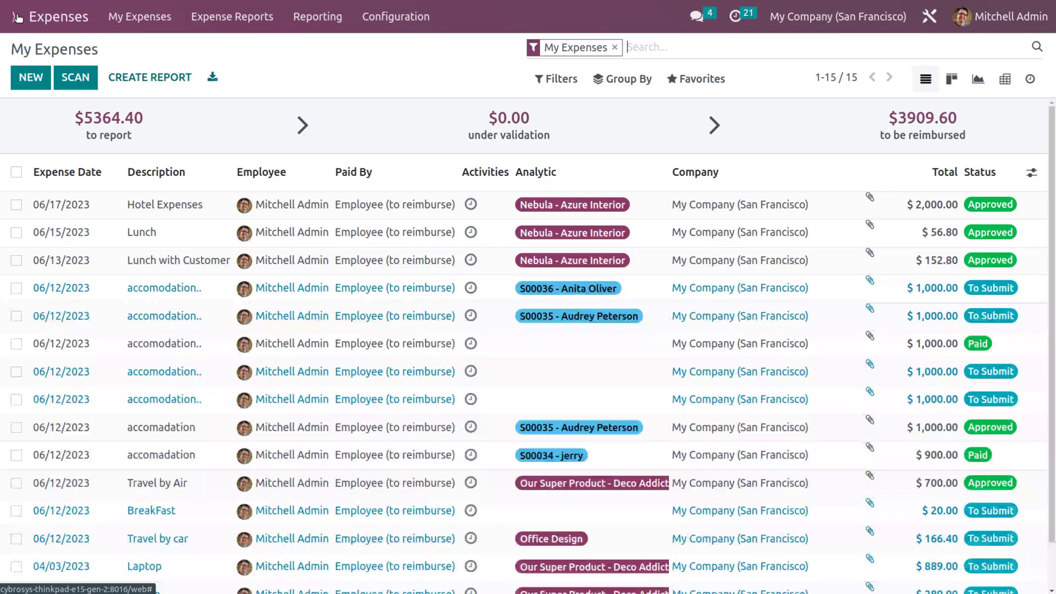
left_click(34, 76)
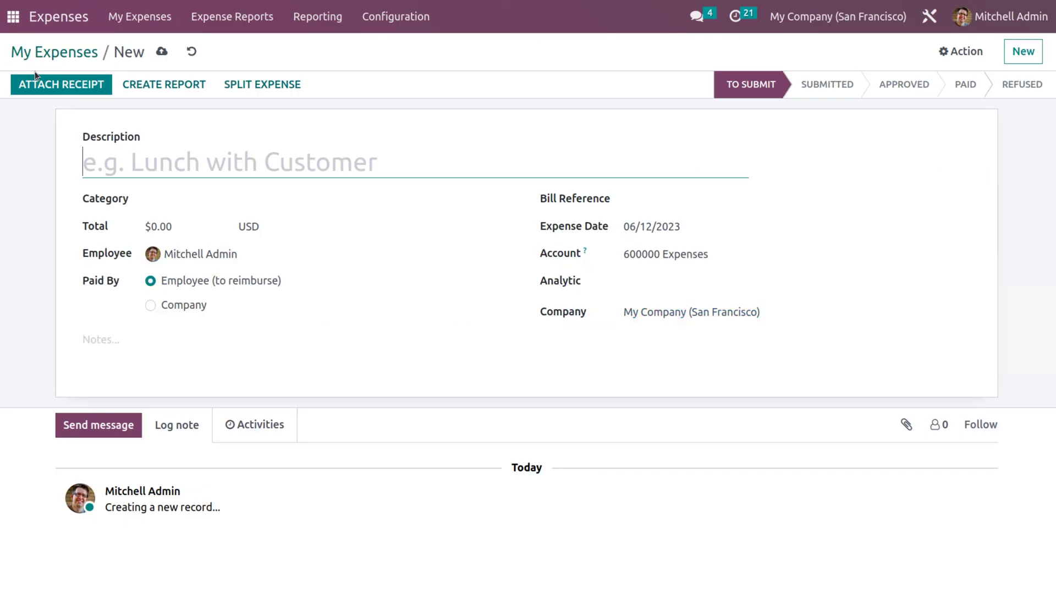
left_click(224, 202)
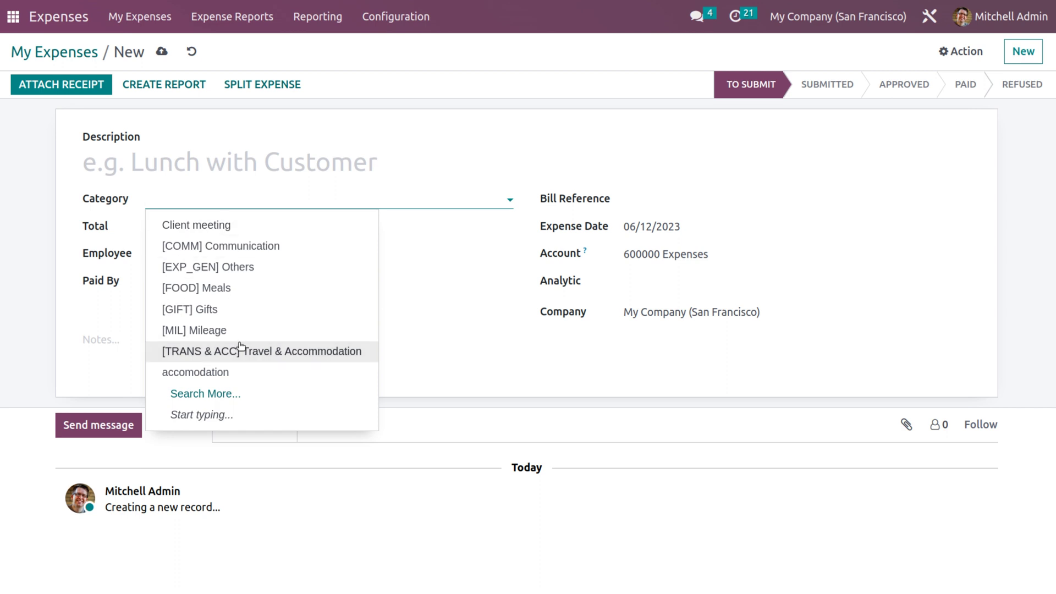
left_click(231, 378)
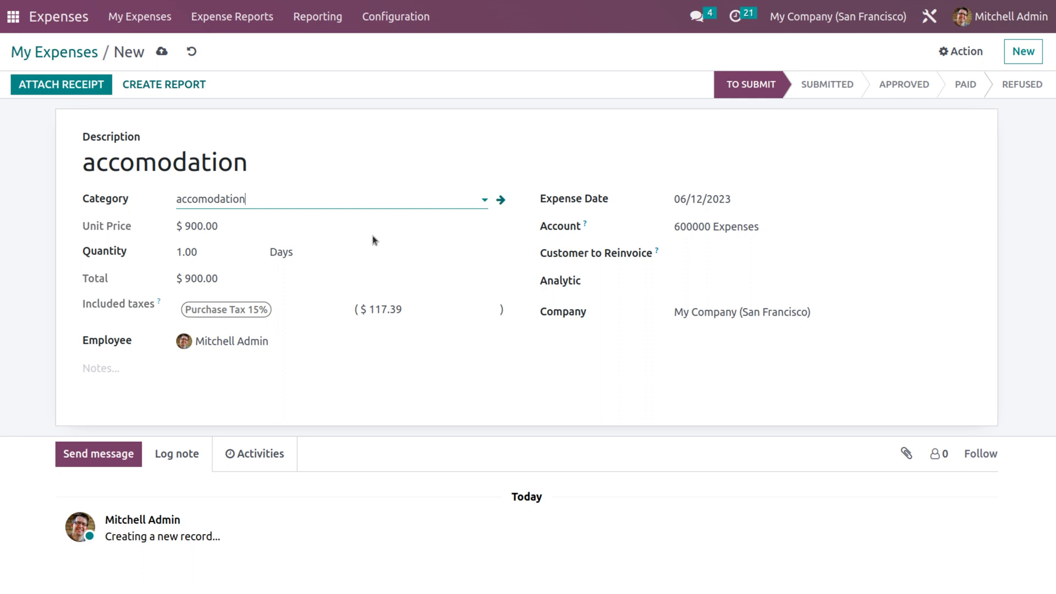
key("alt+s")
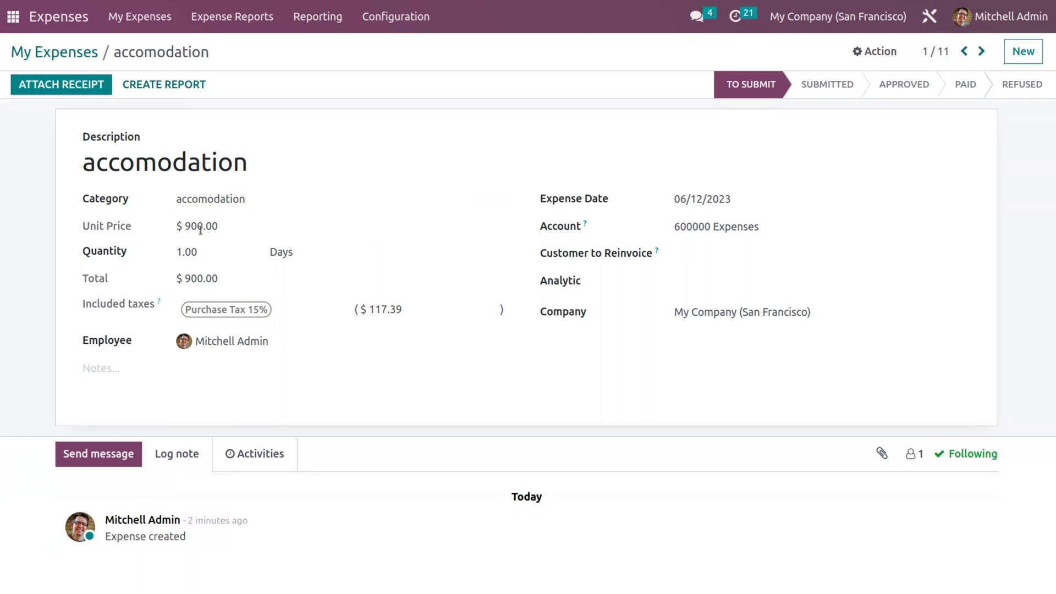
Set the expense to be reinvoiced to the Azure Interior sales order and submit it to the manager in an expense report
left_click(719, 260)
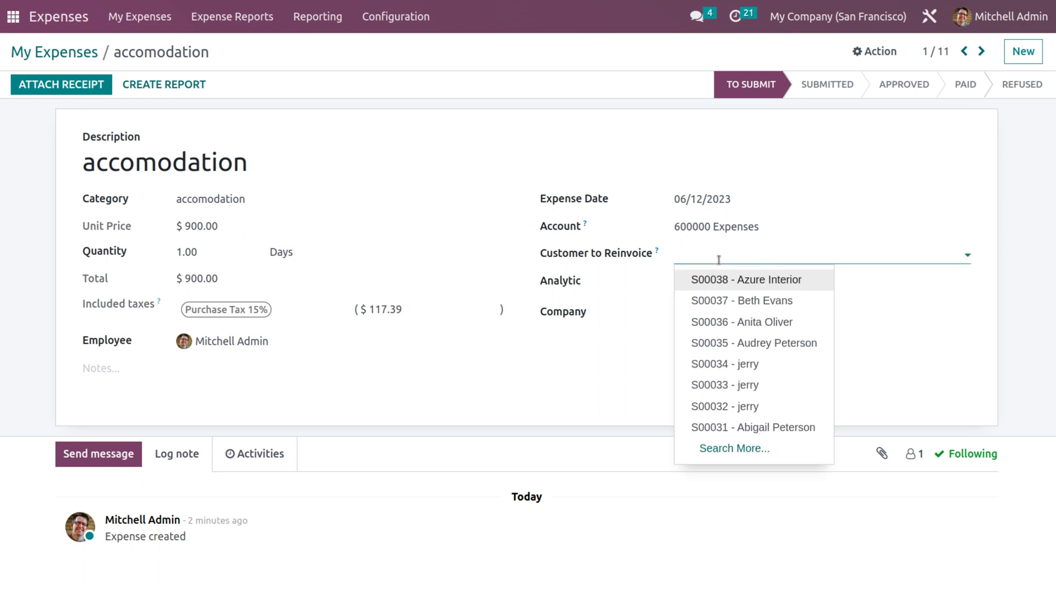
left_click(720, 281)
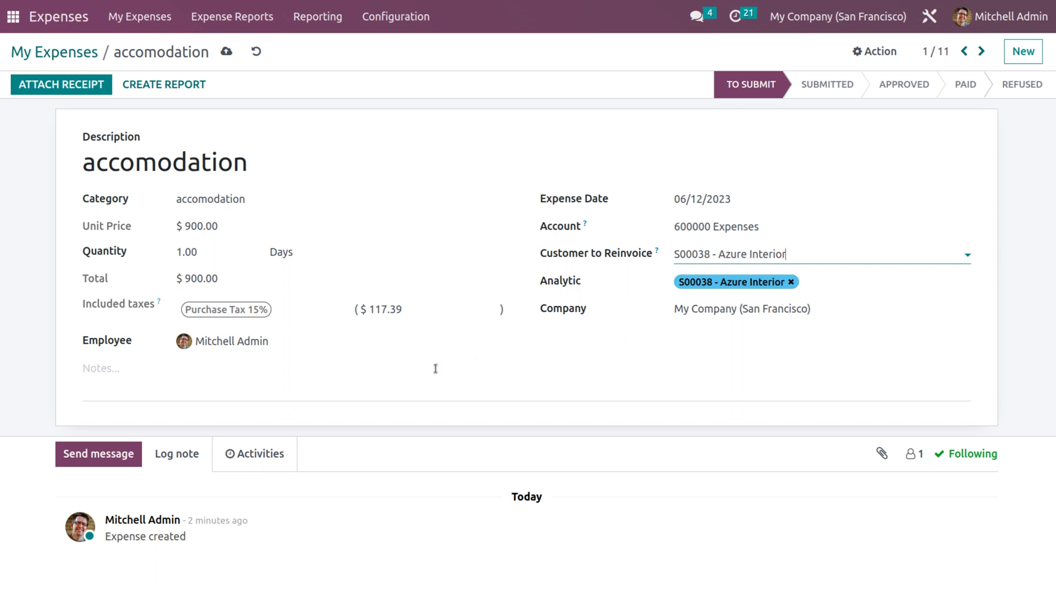
left_click(226, 51)
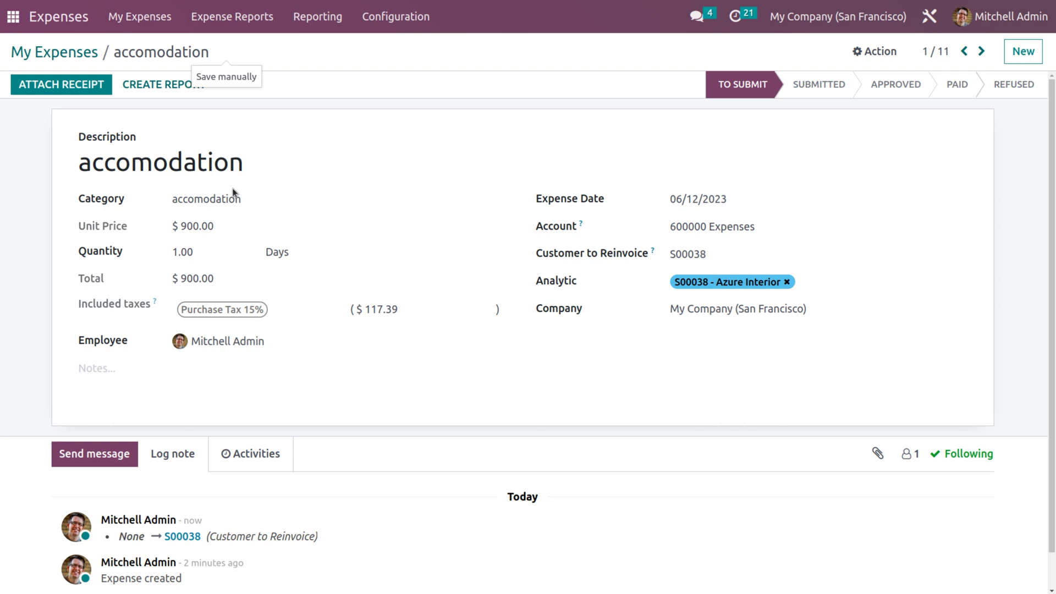
left_click(138, 98)
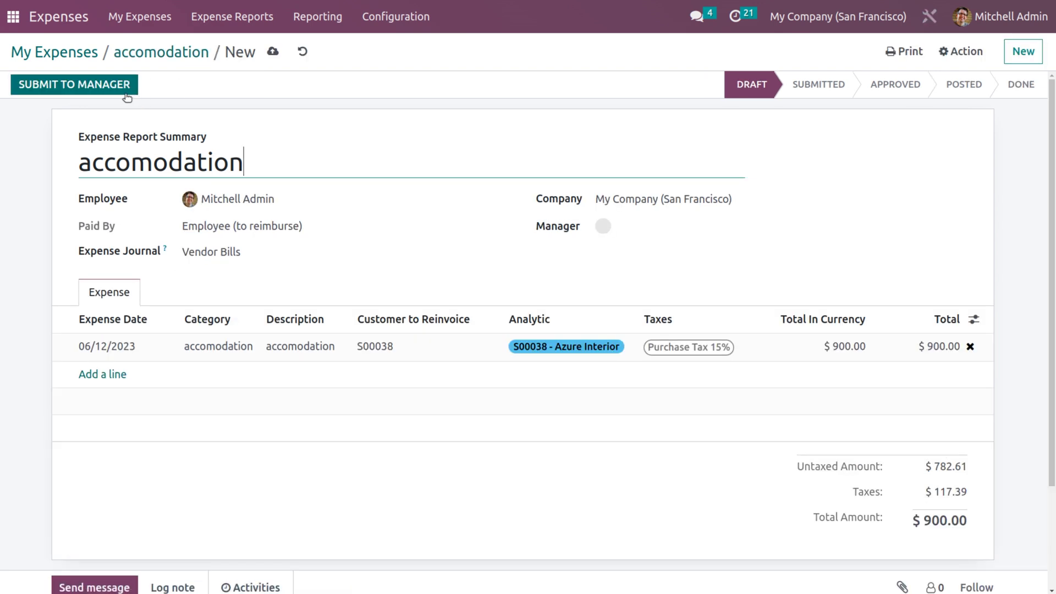
left_click(111, 98)
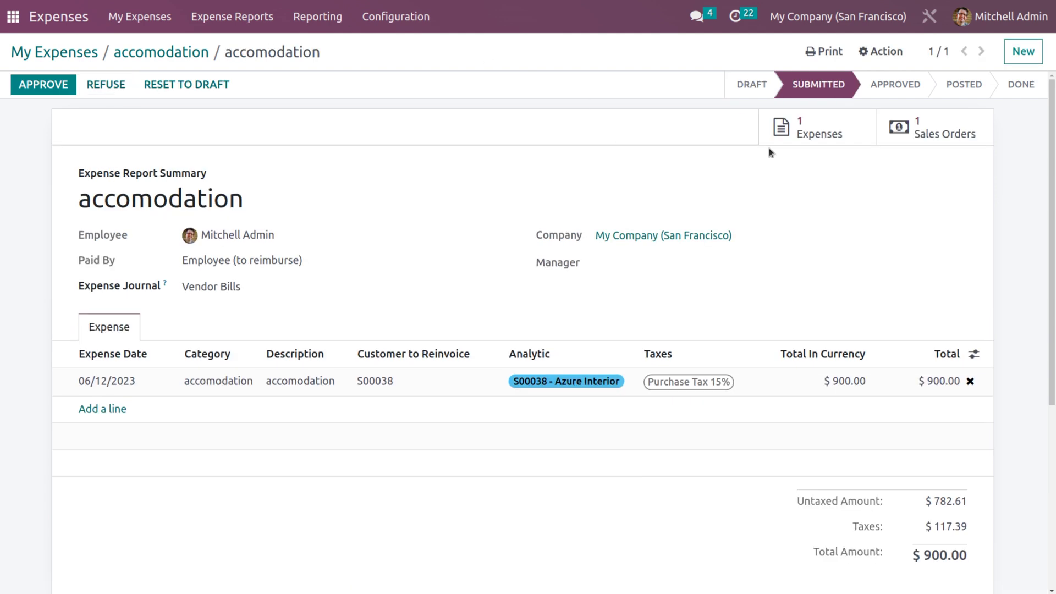
View the submitted report's linked expense and linked sales order, and return to the accomodation expense
left_click(845, 125)
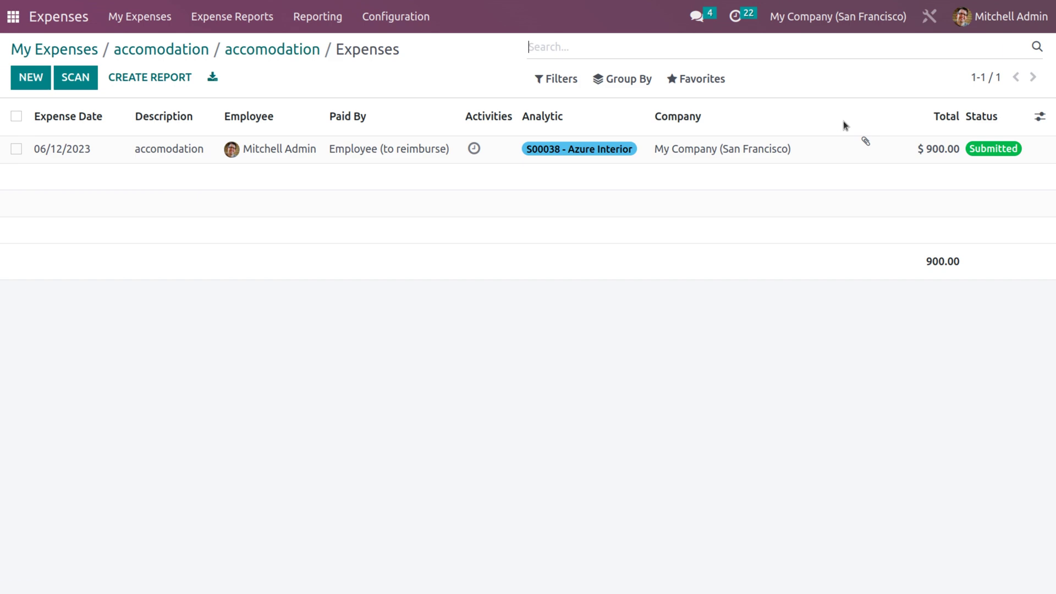
left_click(251, 50)
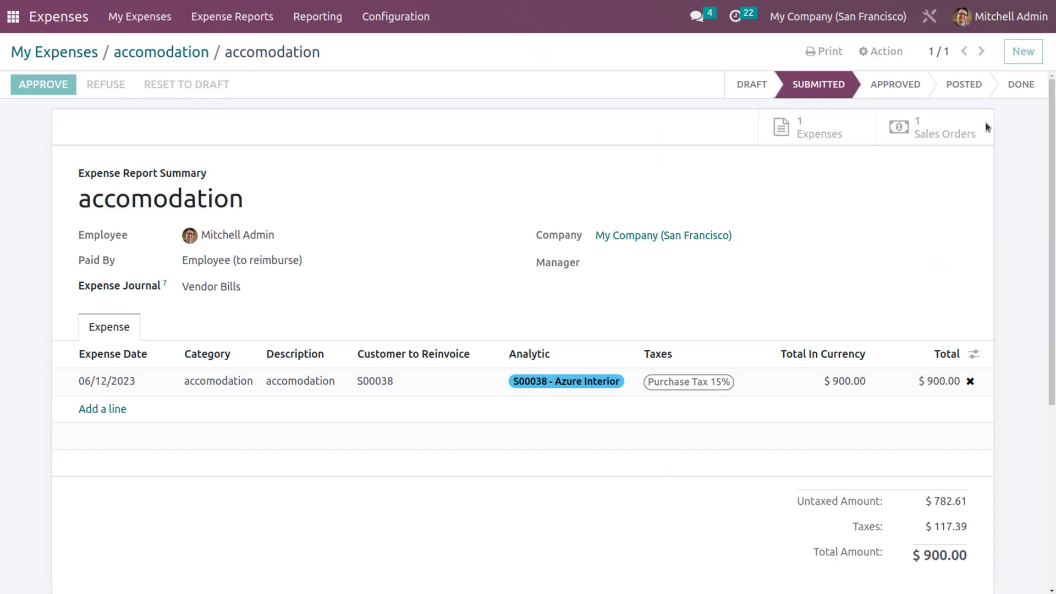
left_click(987, 126)
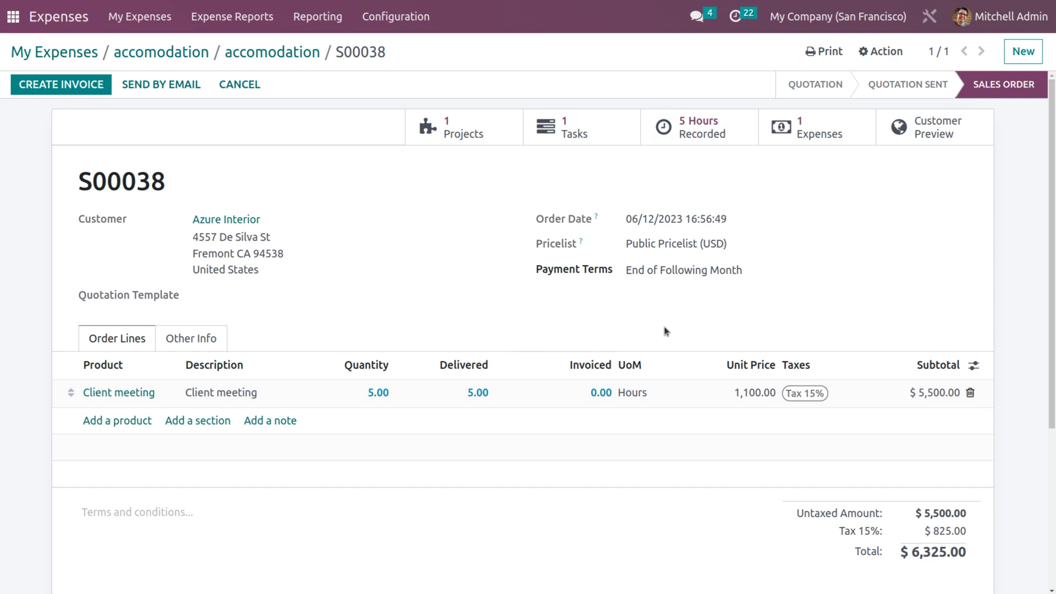
left_click(146, 50)
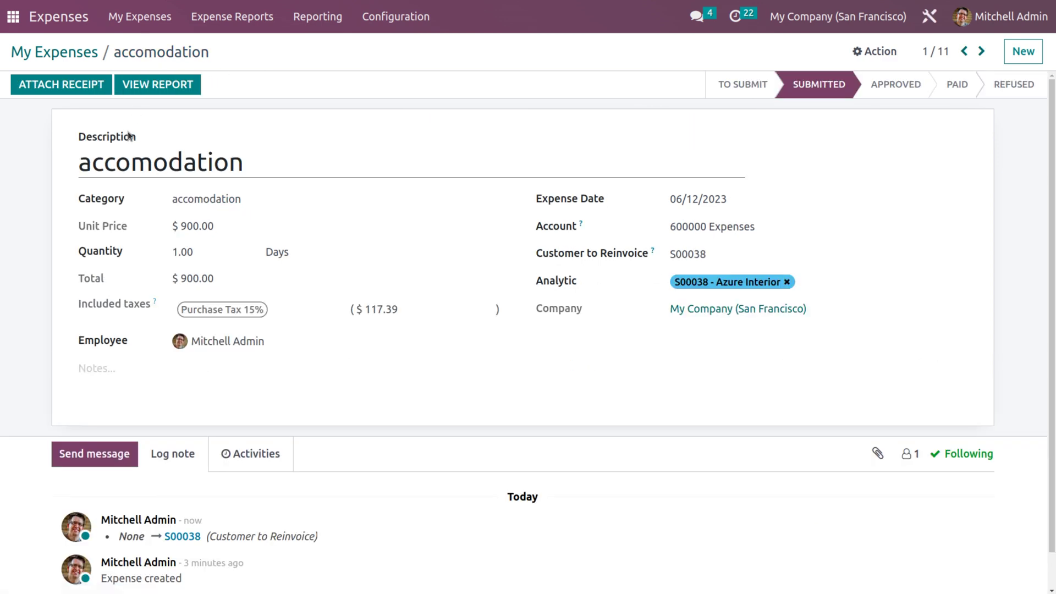
Approve the accomodation expense report and post its journal entries
left_click(181, 86)
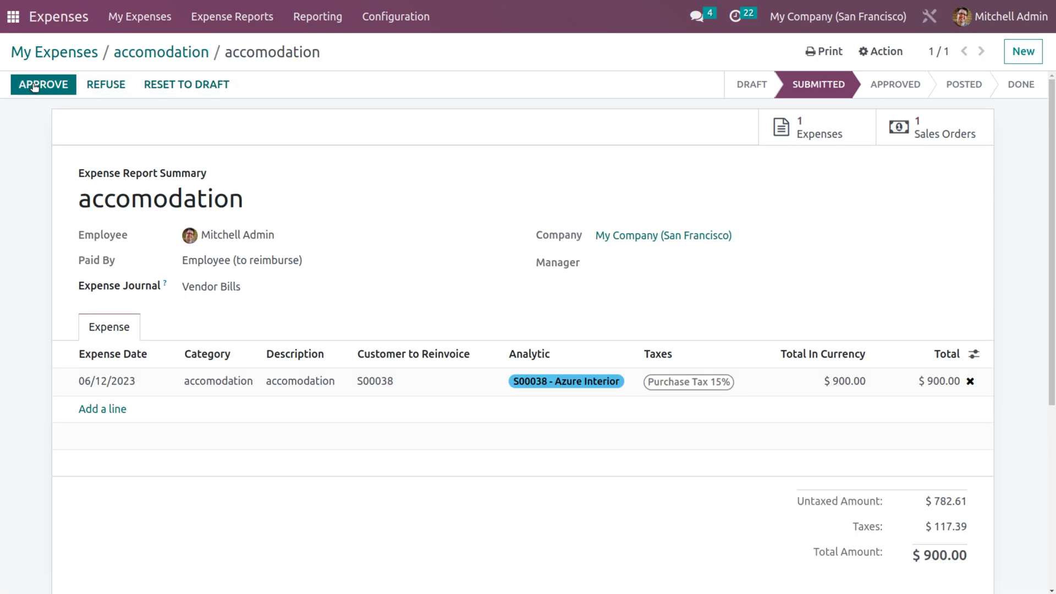
left_click(33, 85)
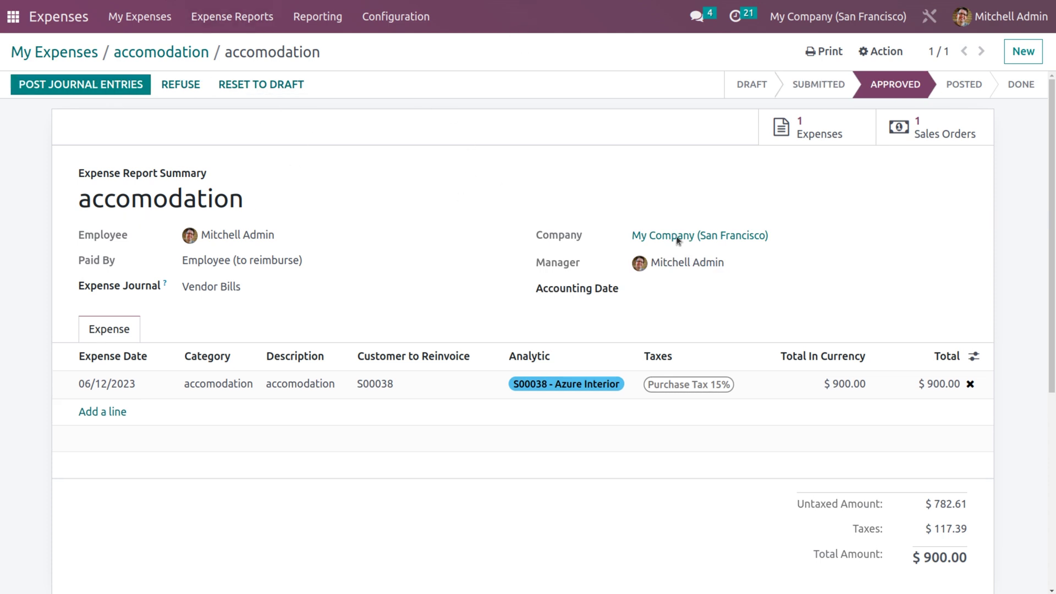
left_click(114, 86)
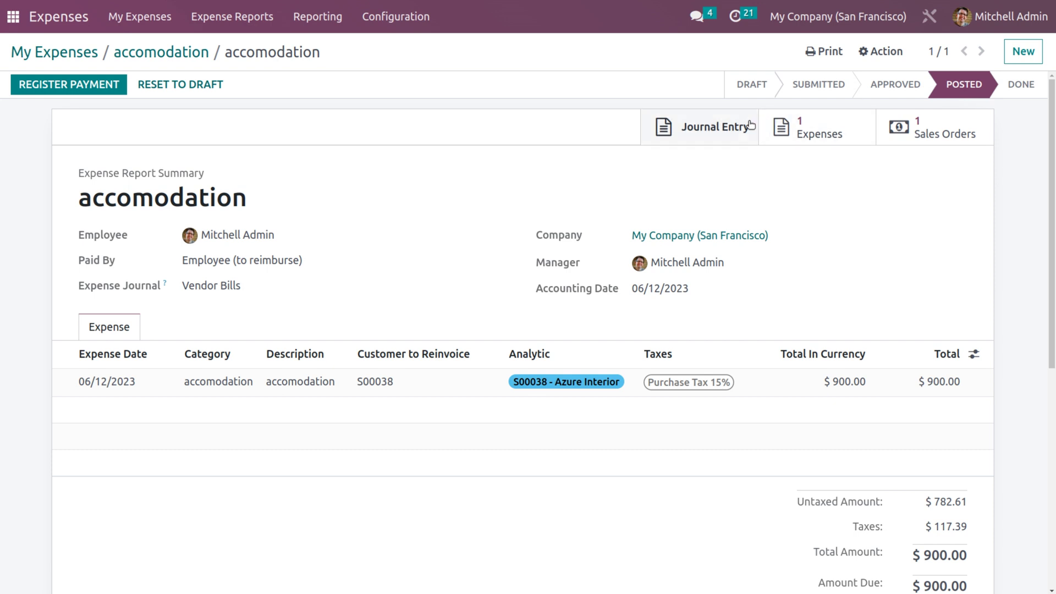
Examine the journal items of the report's vendor bill and return to the expense report
left_click(727, 128)
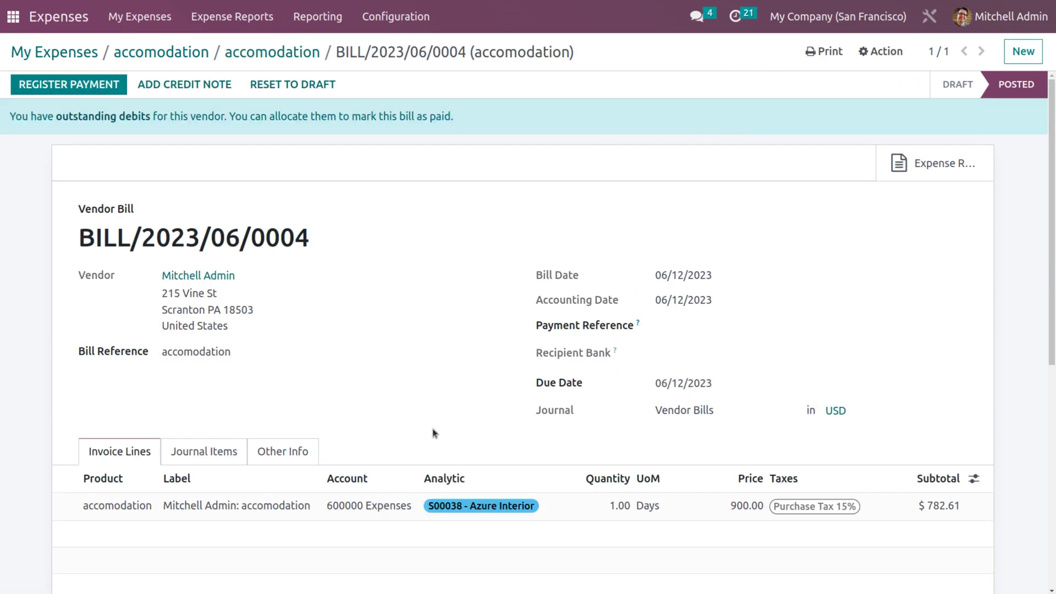
left_click(191, 455)
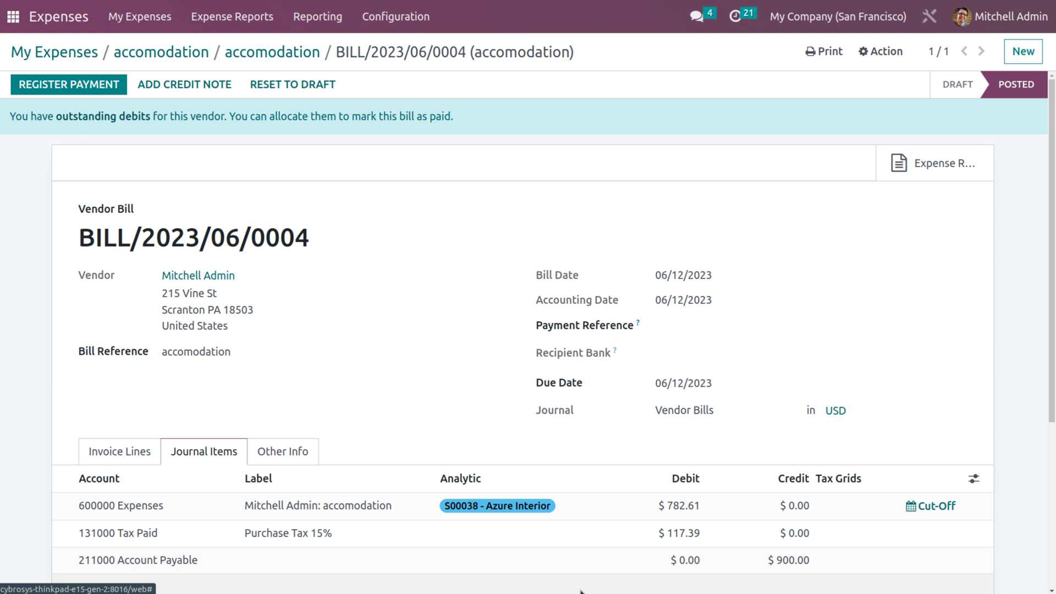
left_click(250, 54)
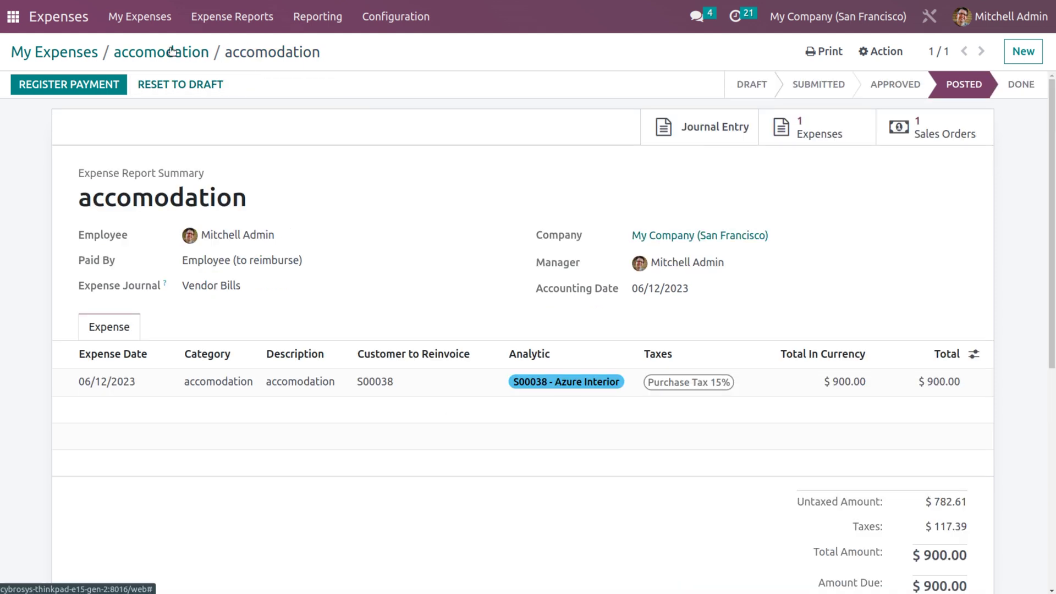
Register the report's $900.00 payment through the Bank journal and return to the accomodation expense
left_click(57, 87)
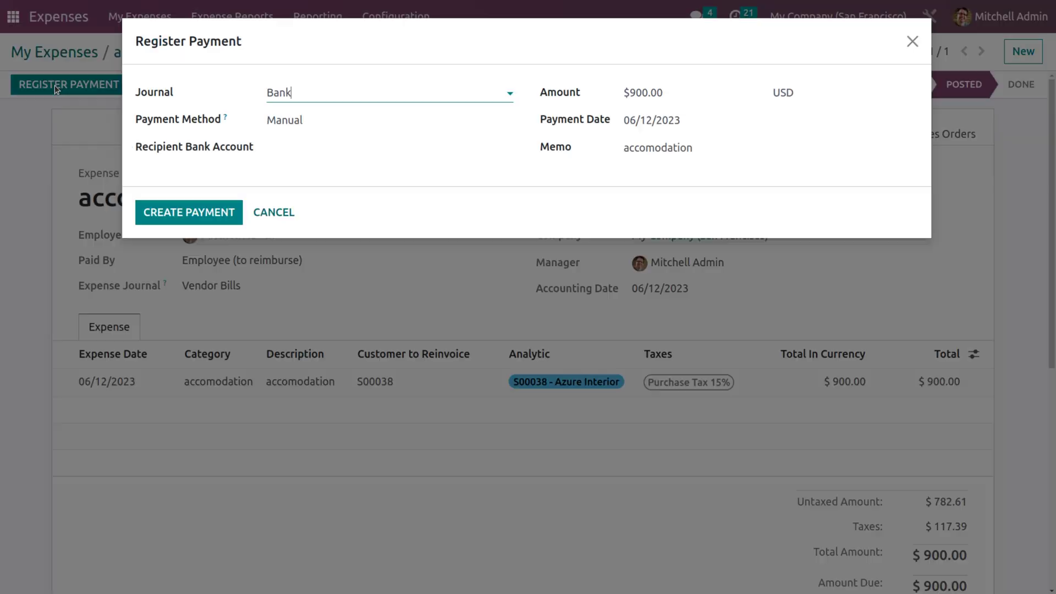
left_click(214, 214)
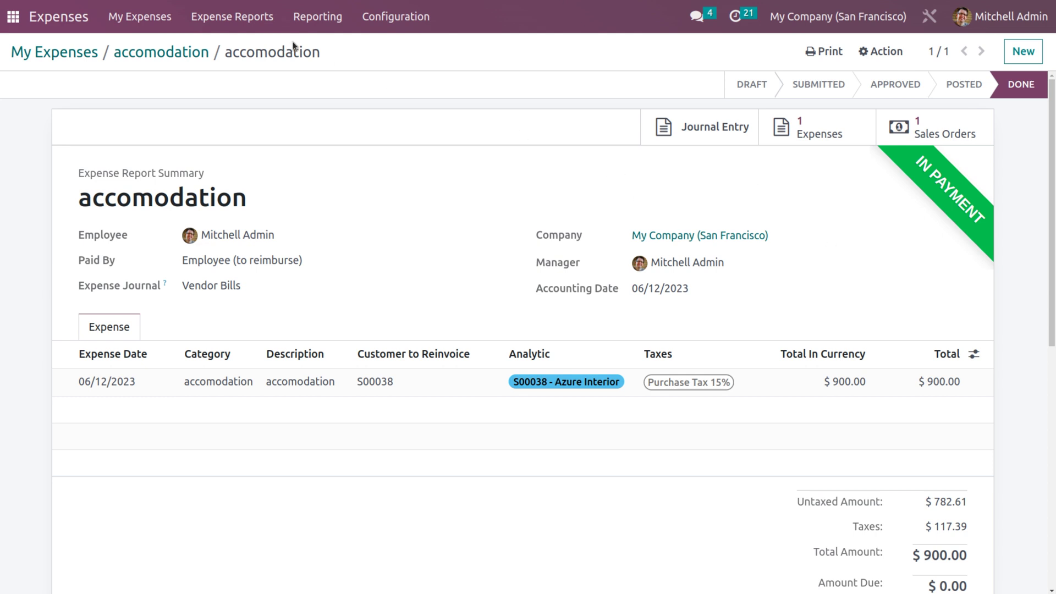
left_click(188, 51)
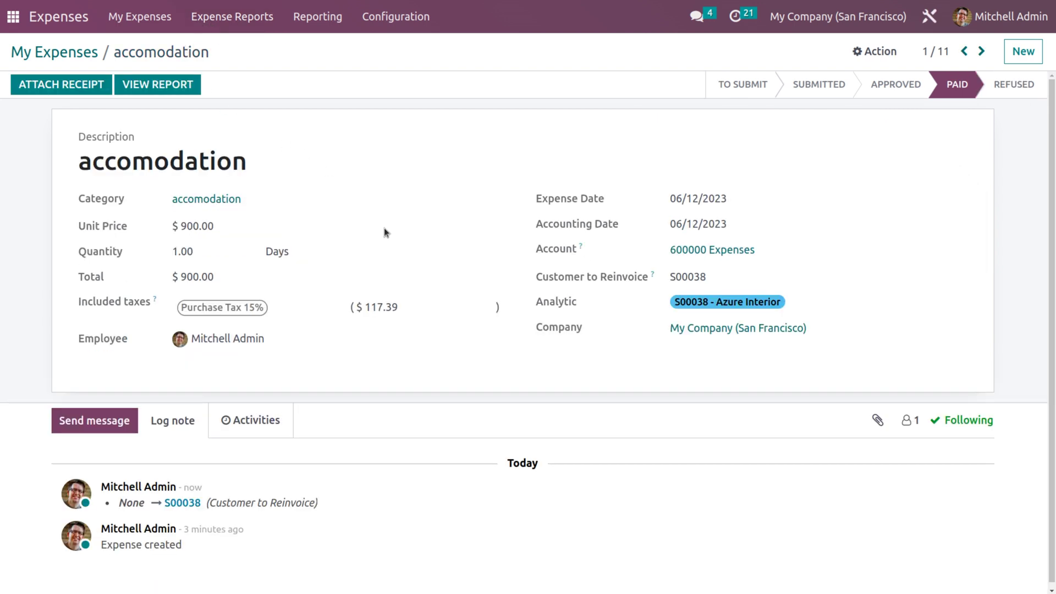
Open the sales order linked to the expense report, then create a regular invoice from it and confirm it
left_click(168, 81)
left_click(893, 129)
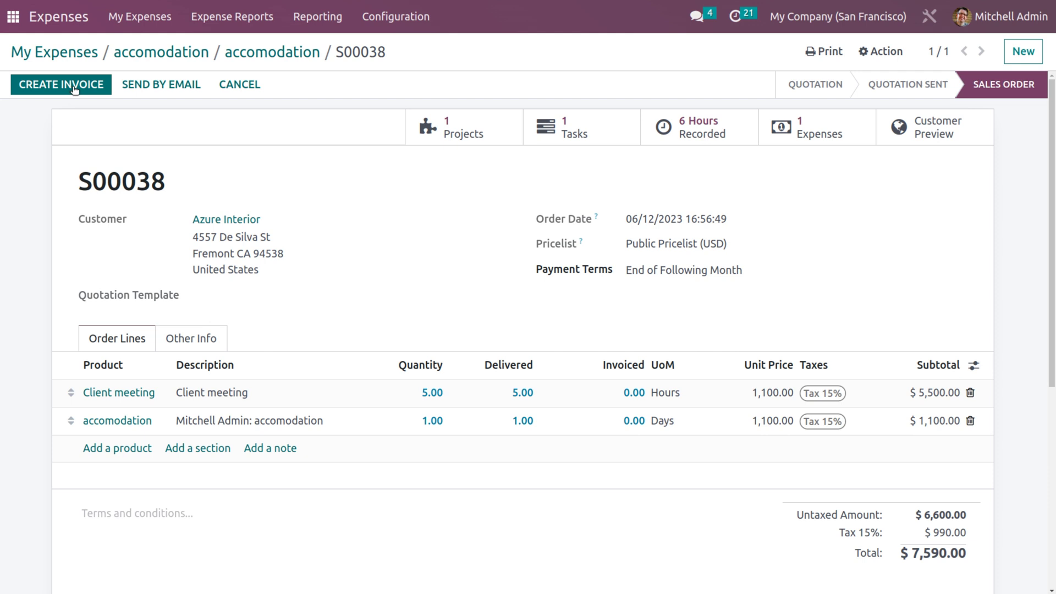
left_click(75, 90)
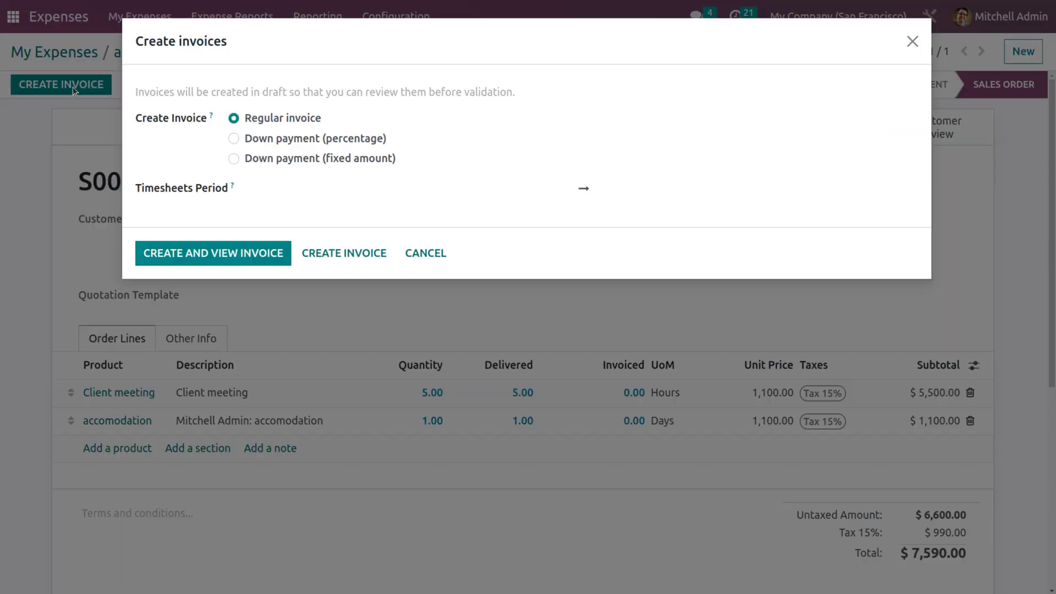
left_click(227, 256)
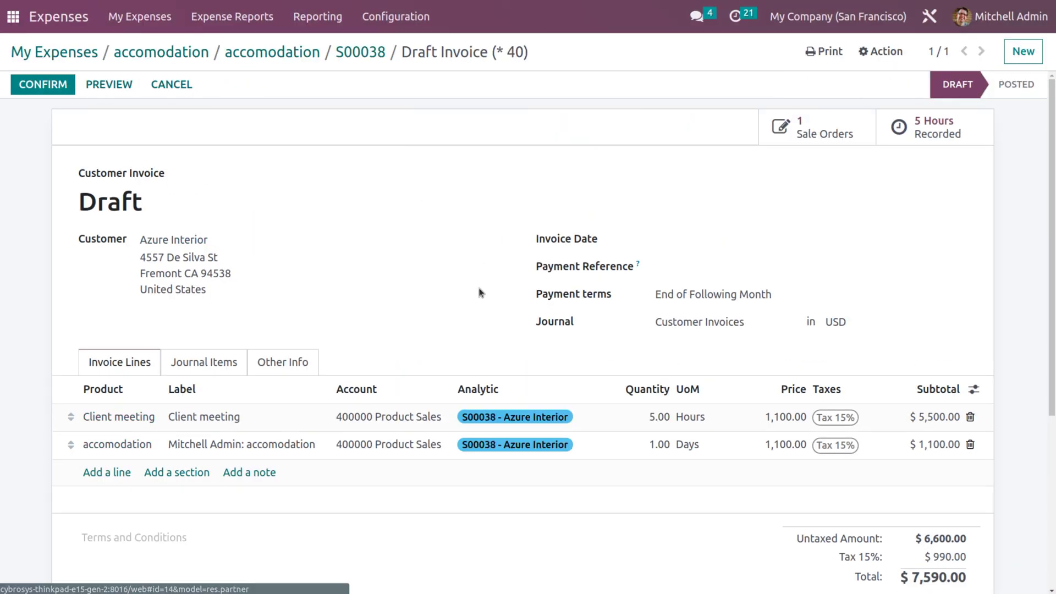
left_click(43, 85)
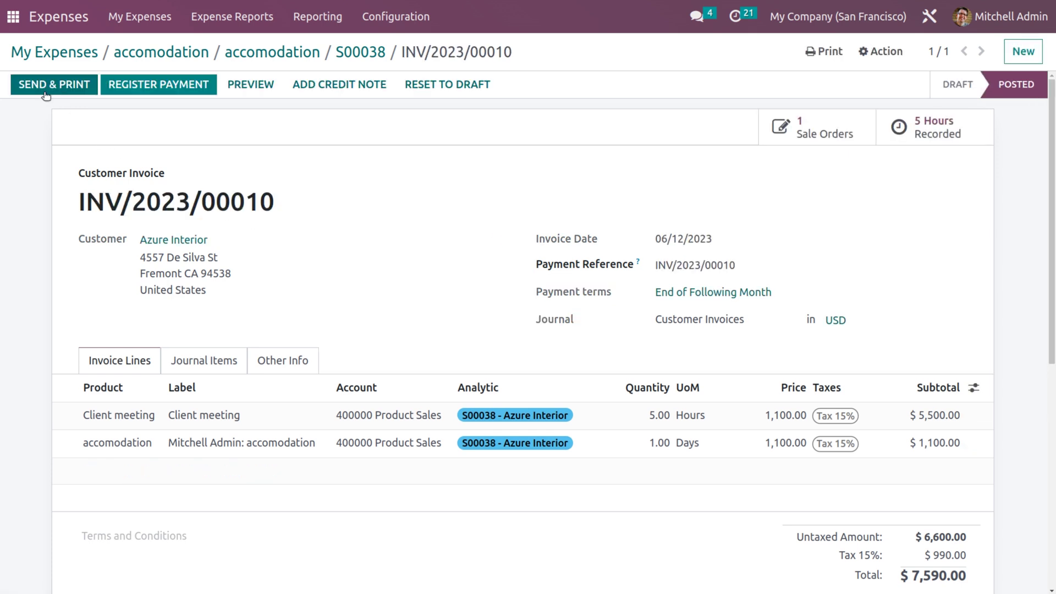
Register the $7,590.00 payment for the Azure Interior invoice through the Bank journal
left_click(138, 83)
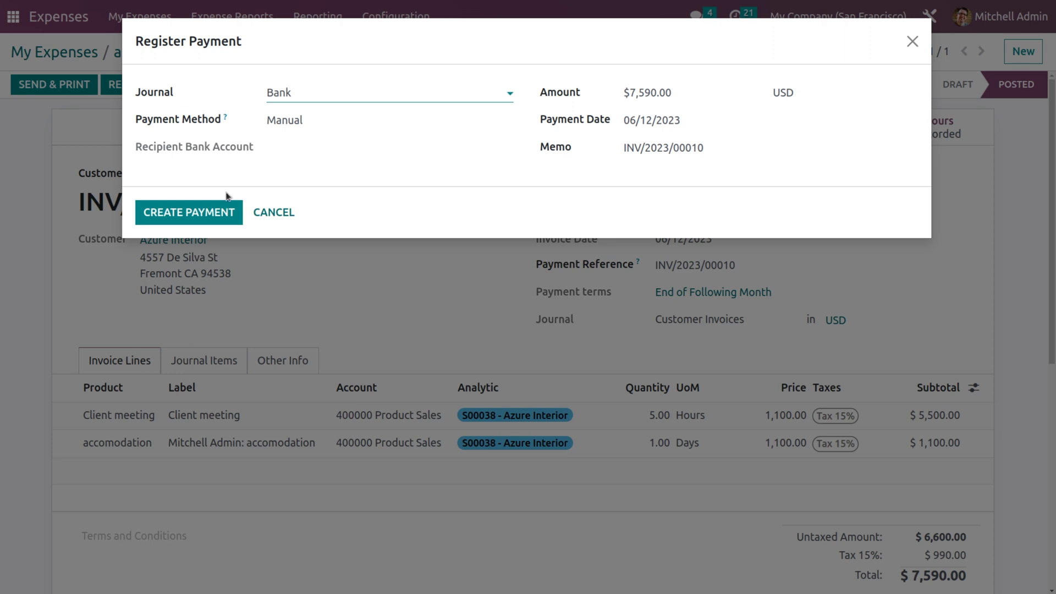
left_click(182, 215)
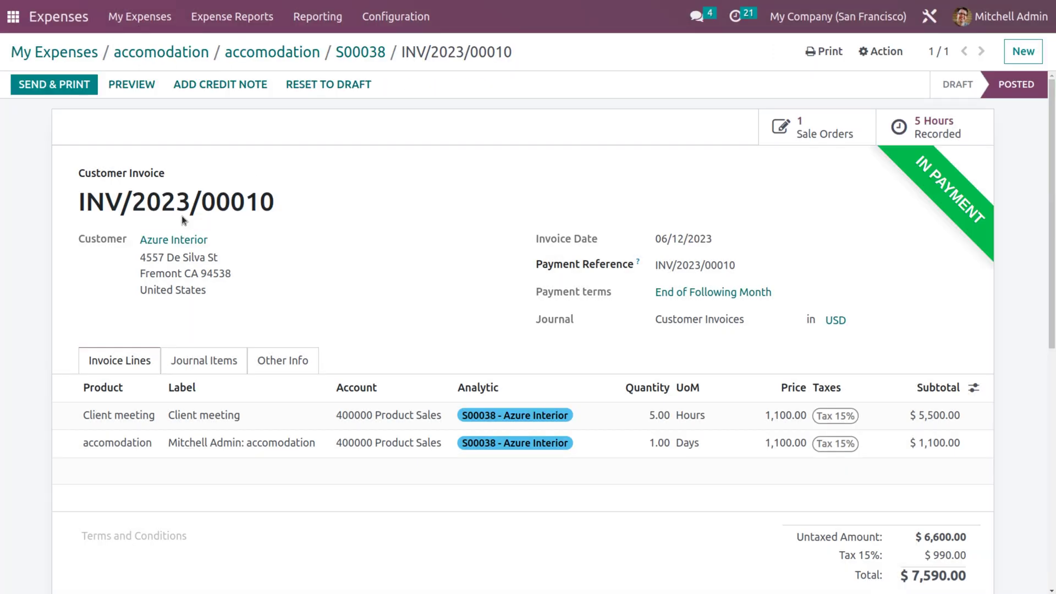